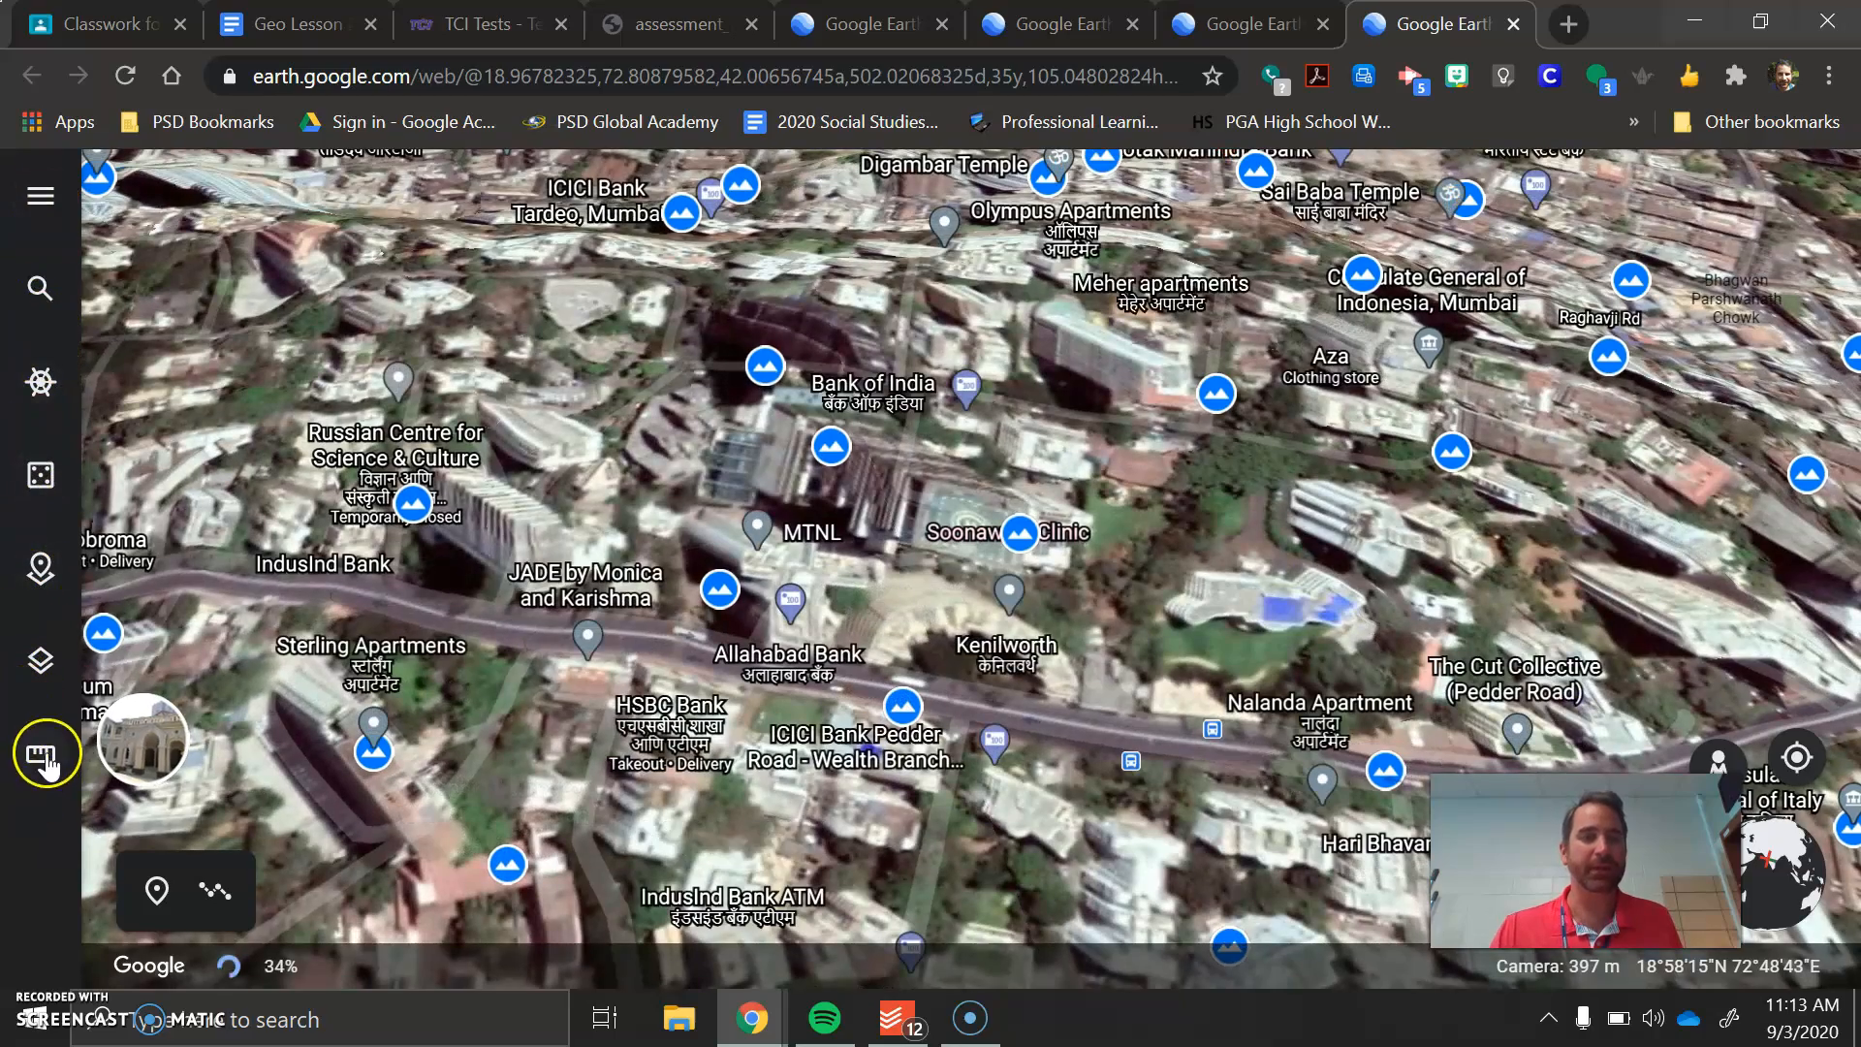
Browse the featured stories in Voyager and return to the map
click(37, 199)
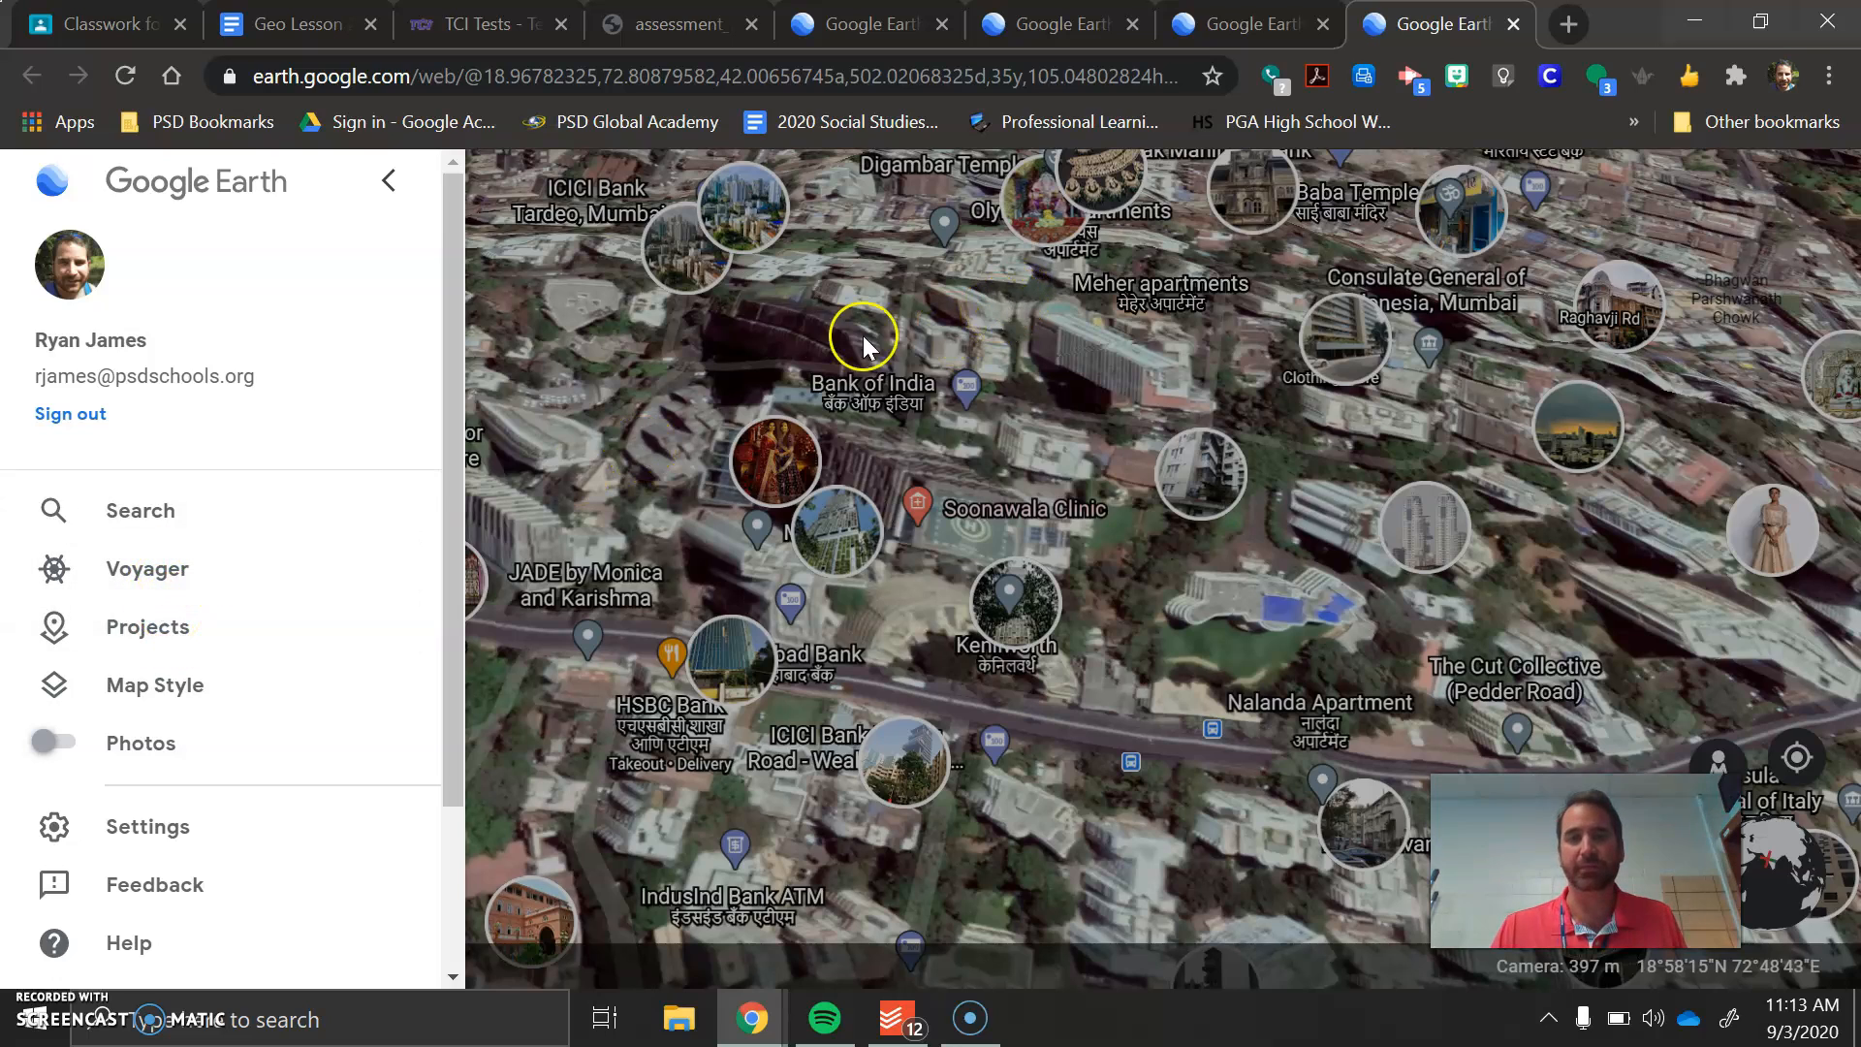
click(221, 581)
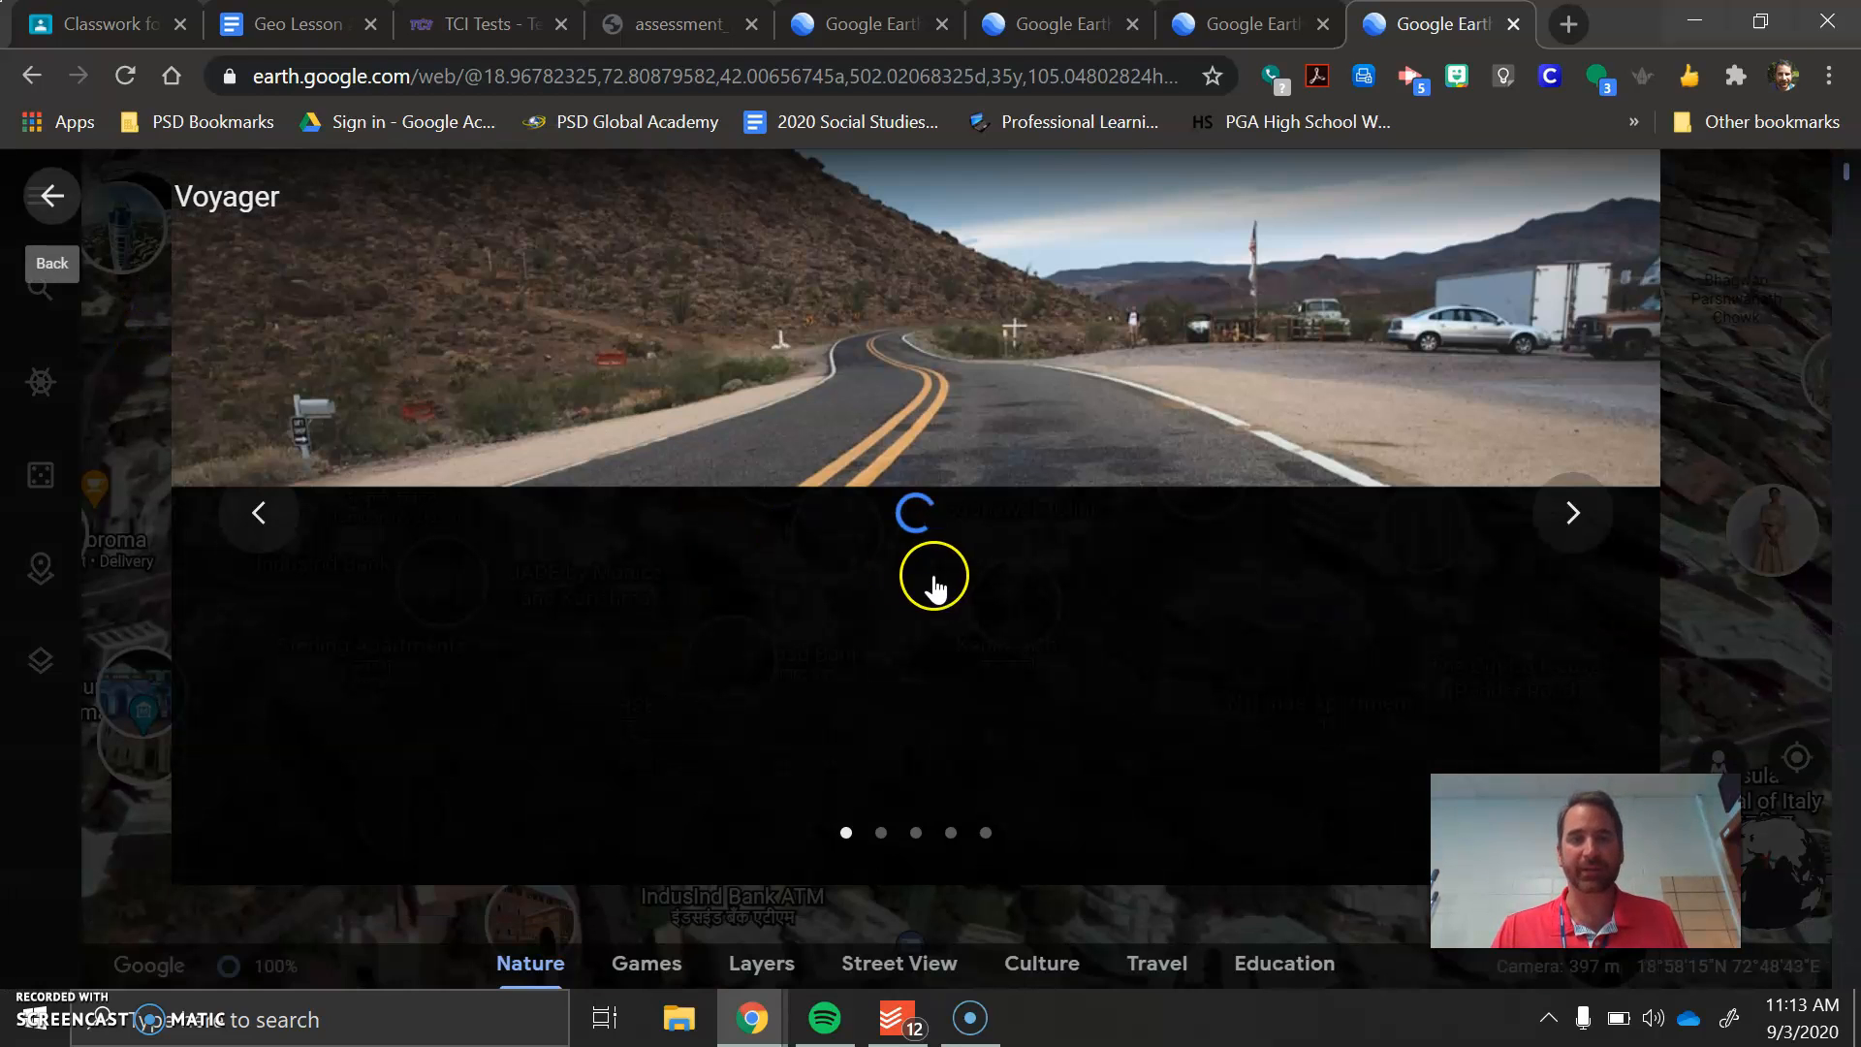
click(1572, 524)
click(1572, 514)
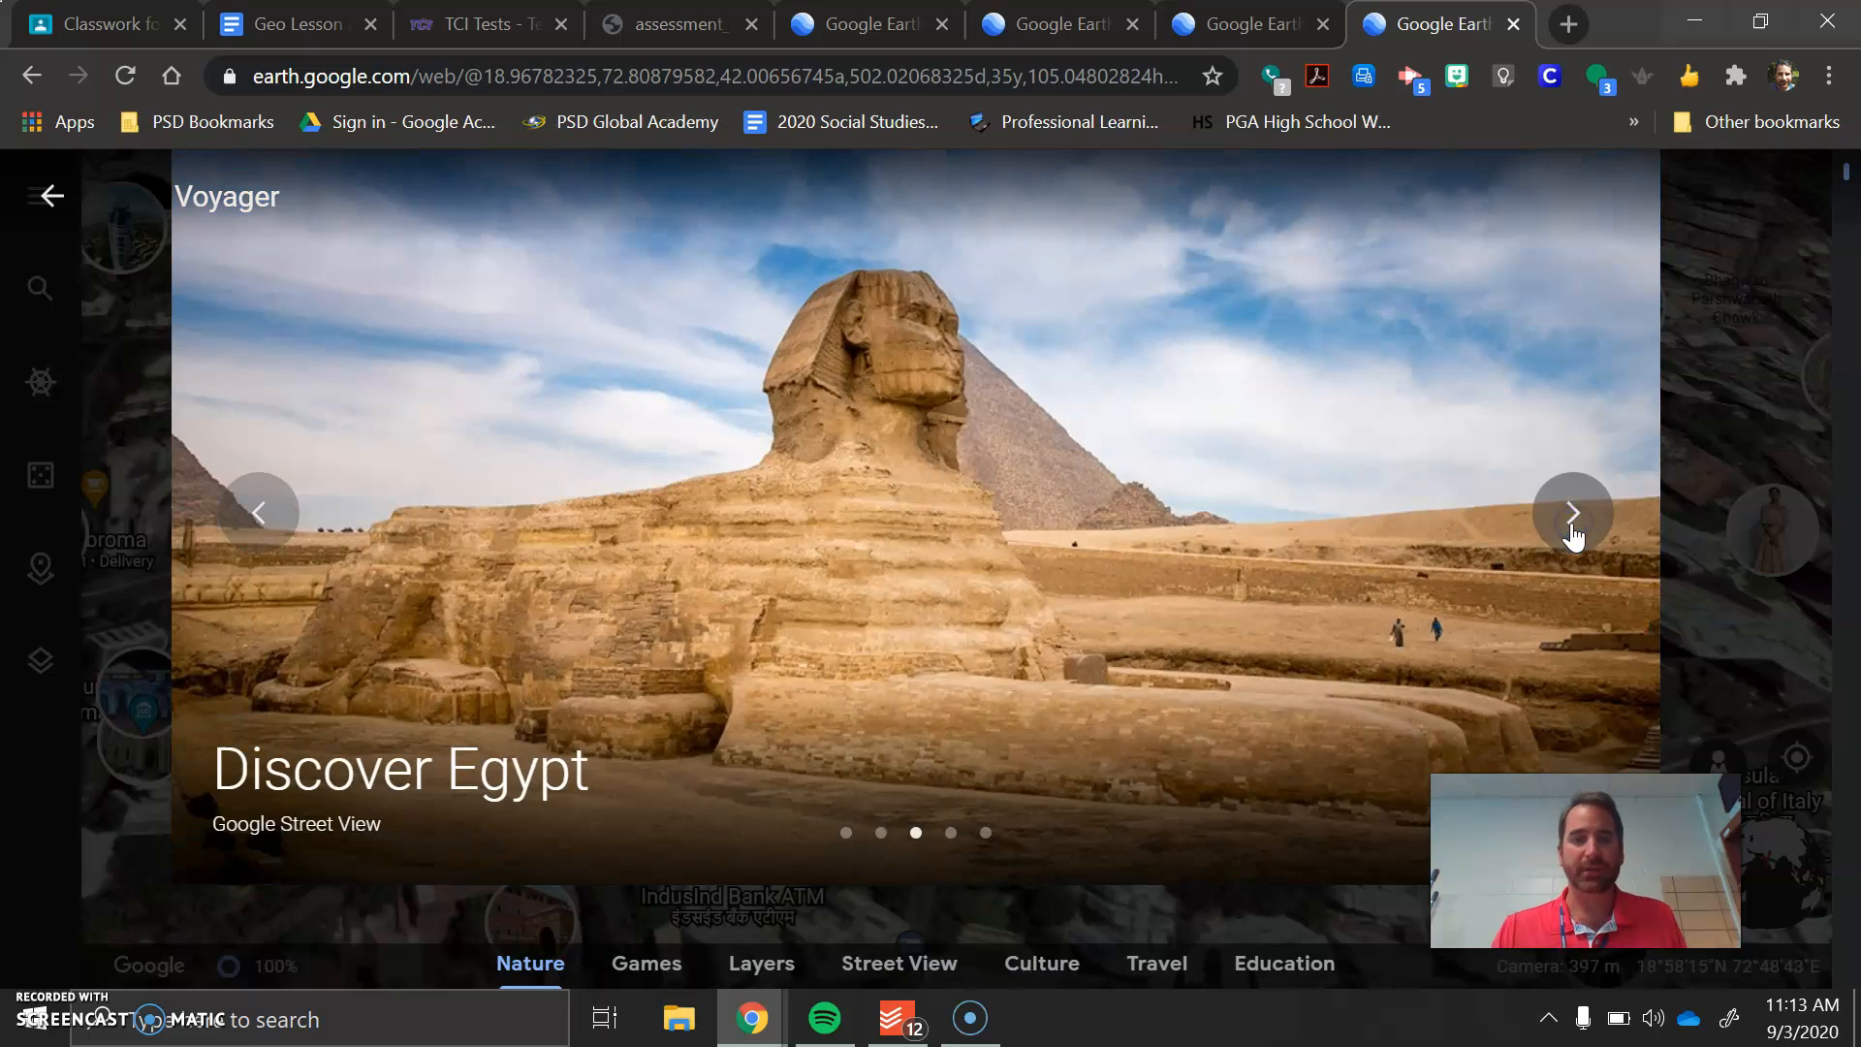
click(1573, 514)
mouse_move(507, 748)
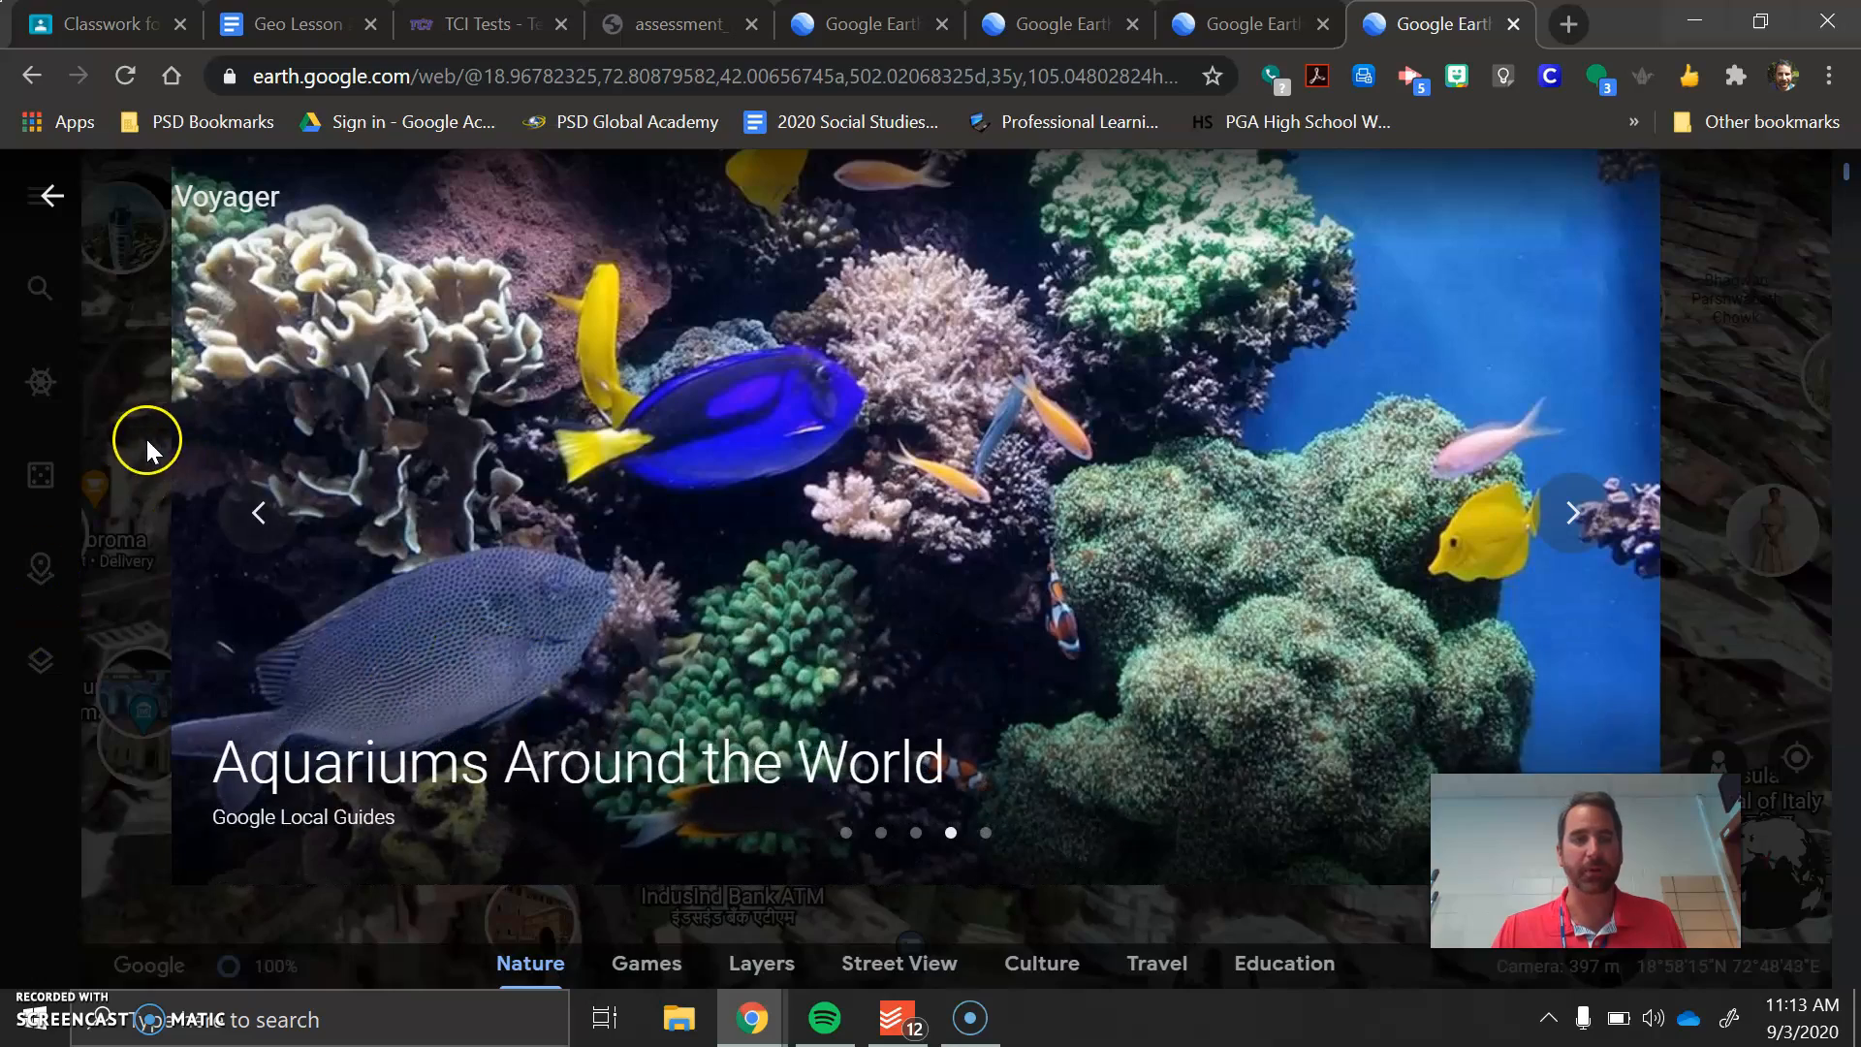
click(51, 197)
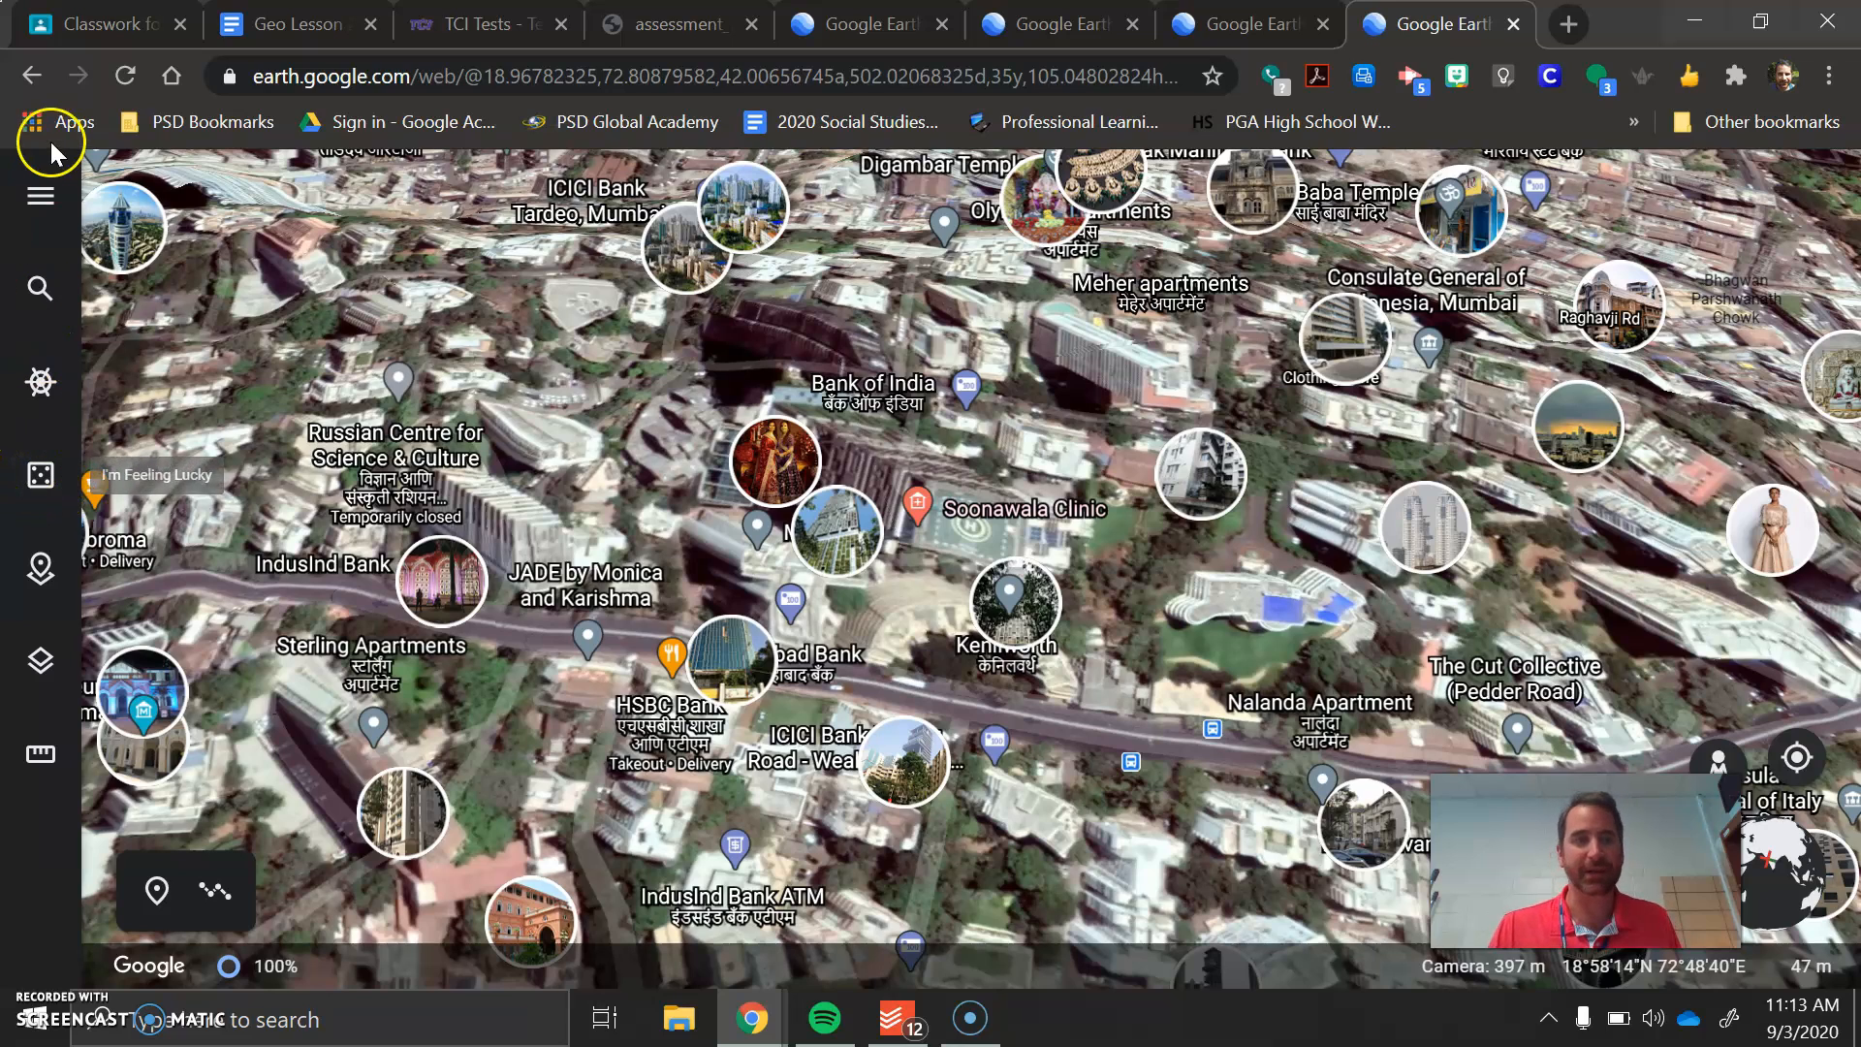
Try the Clean and Exploration map styles and set the map back to Everything
click(41, 570)
click(40, 582)
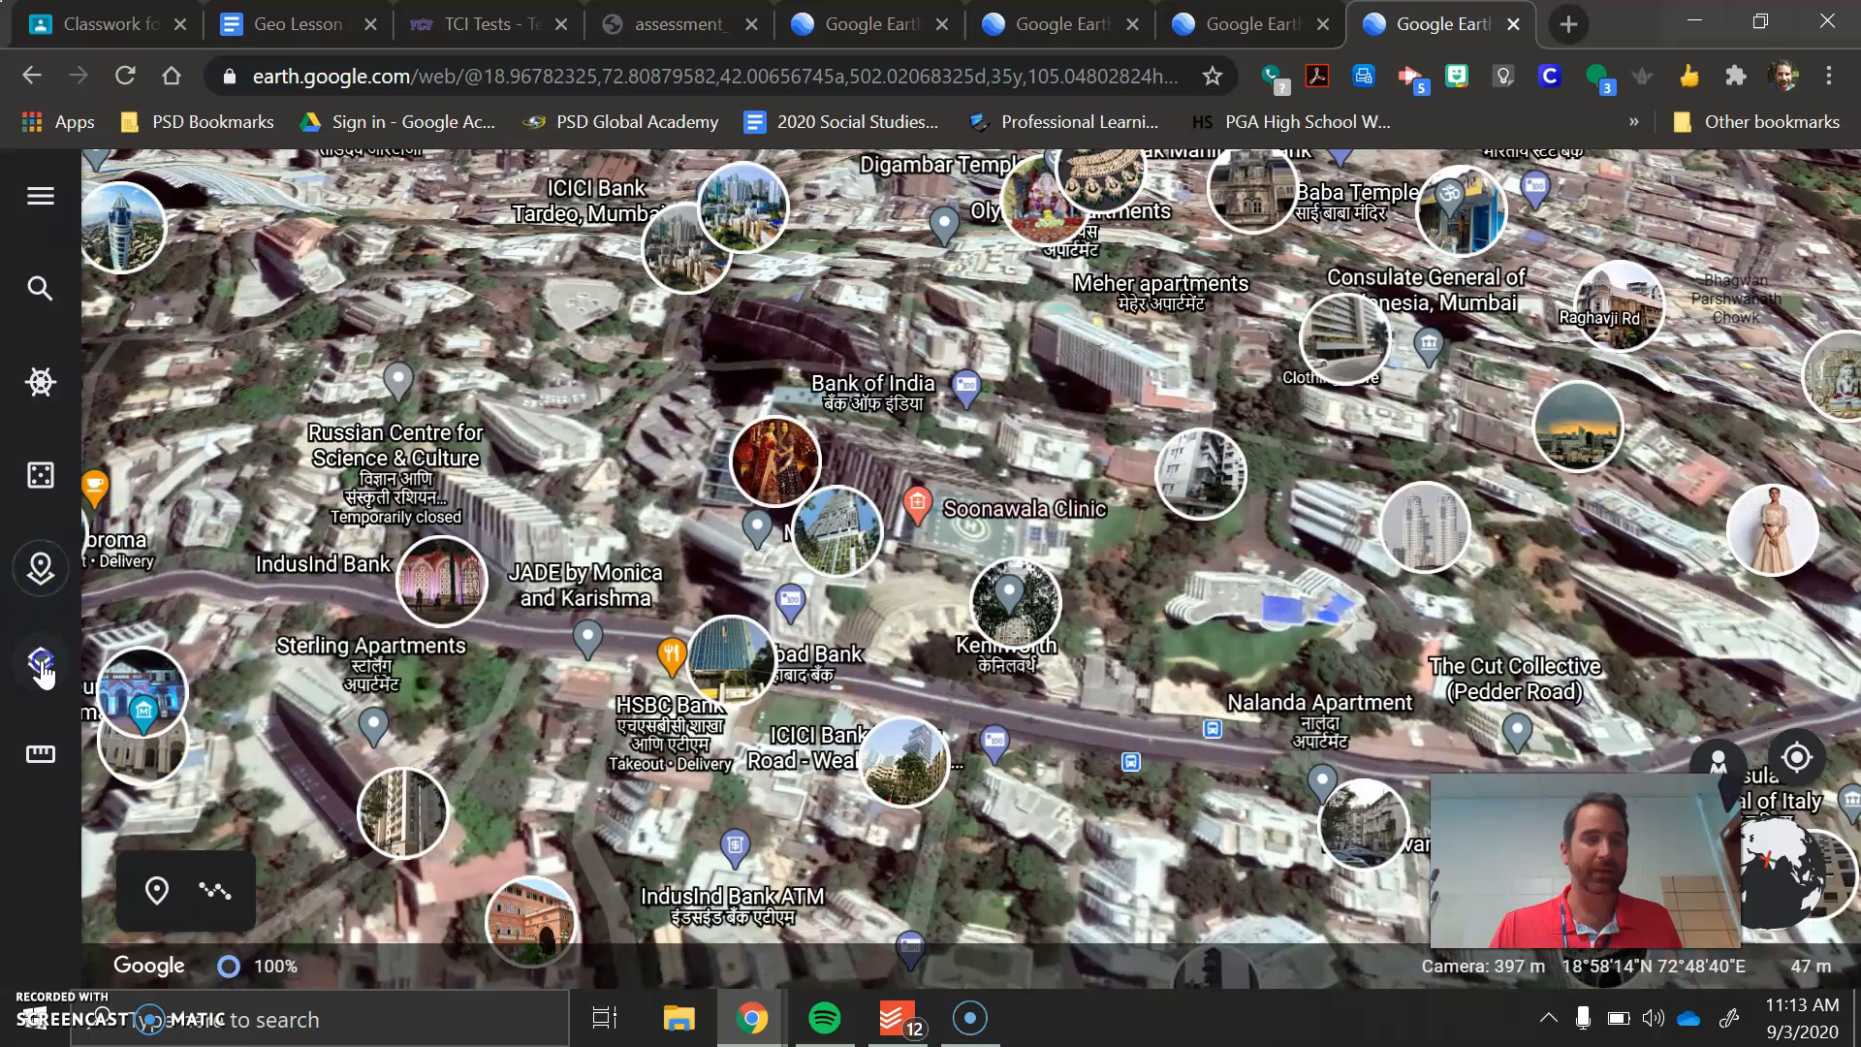
click(41, 662)
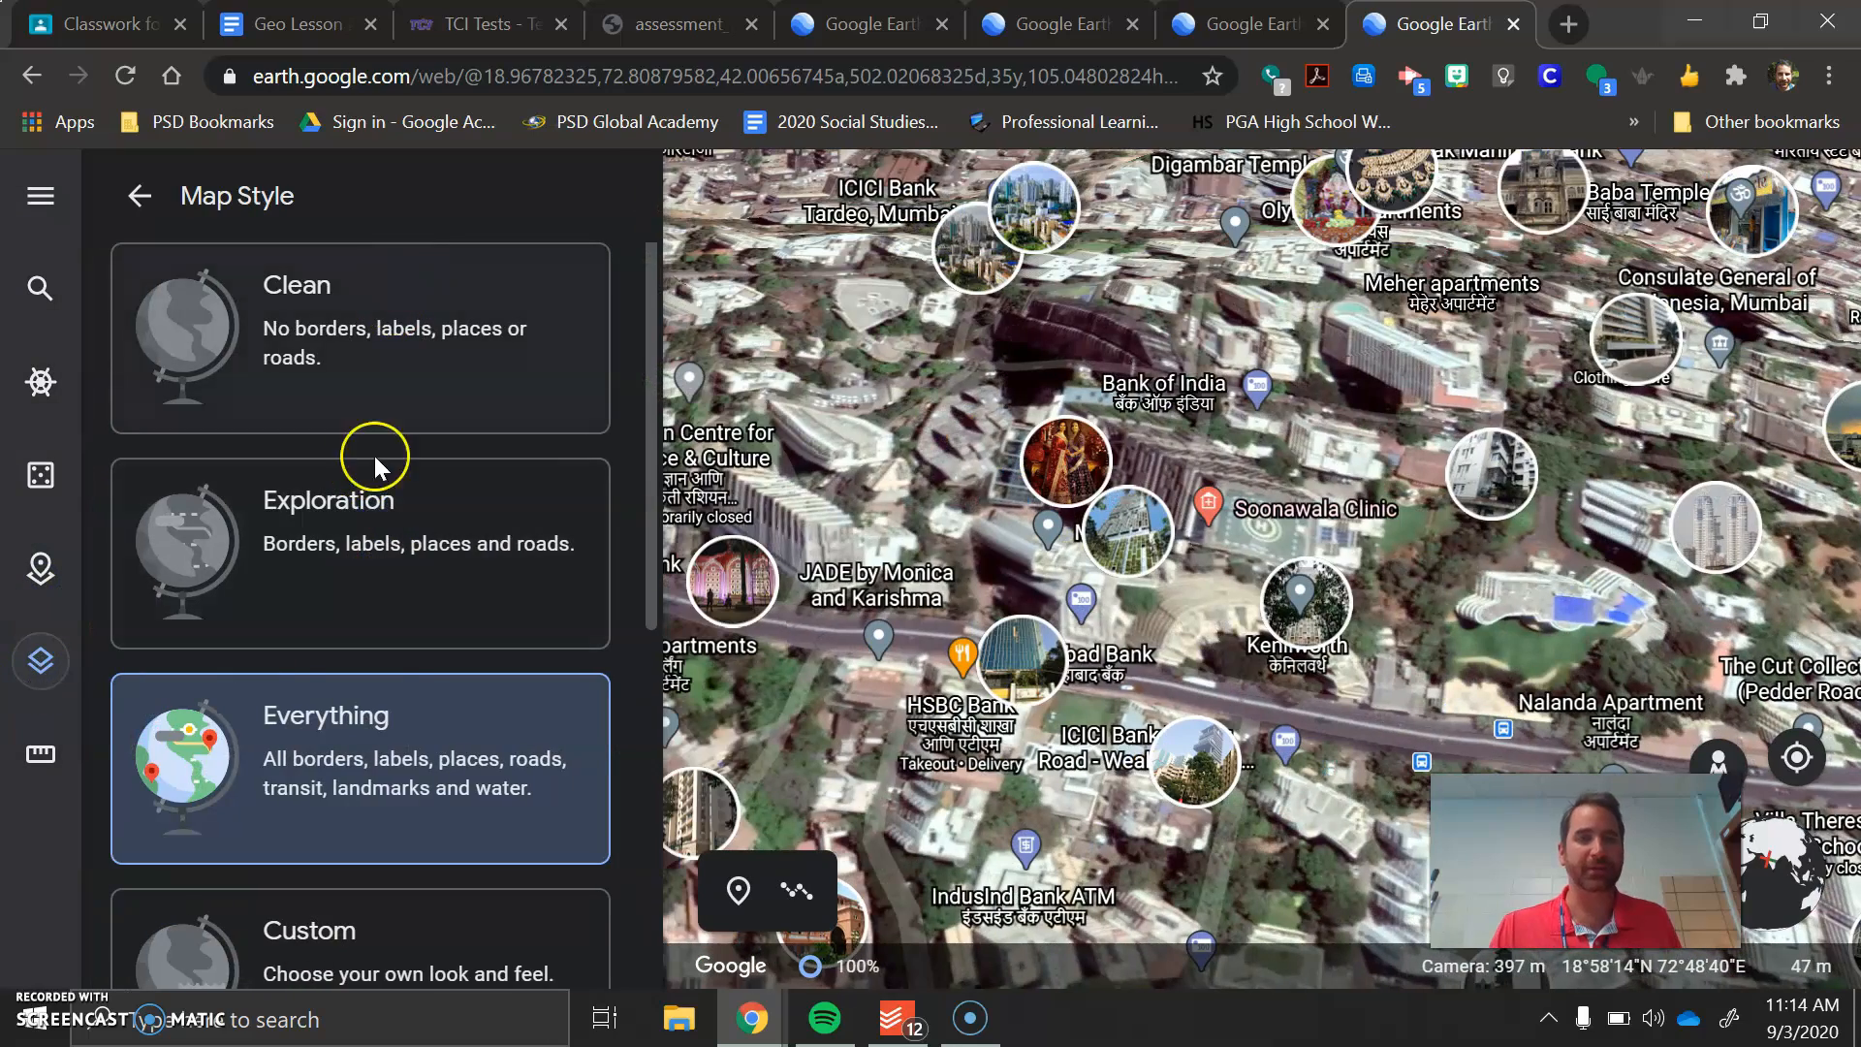
scroll(458, 687, down, 3)
scroll(427, 707, up, 3)
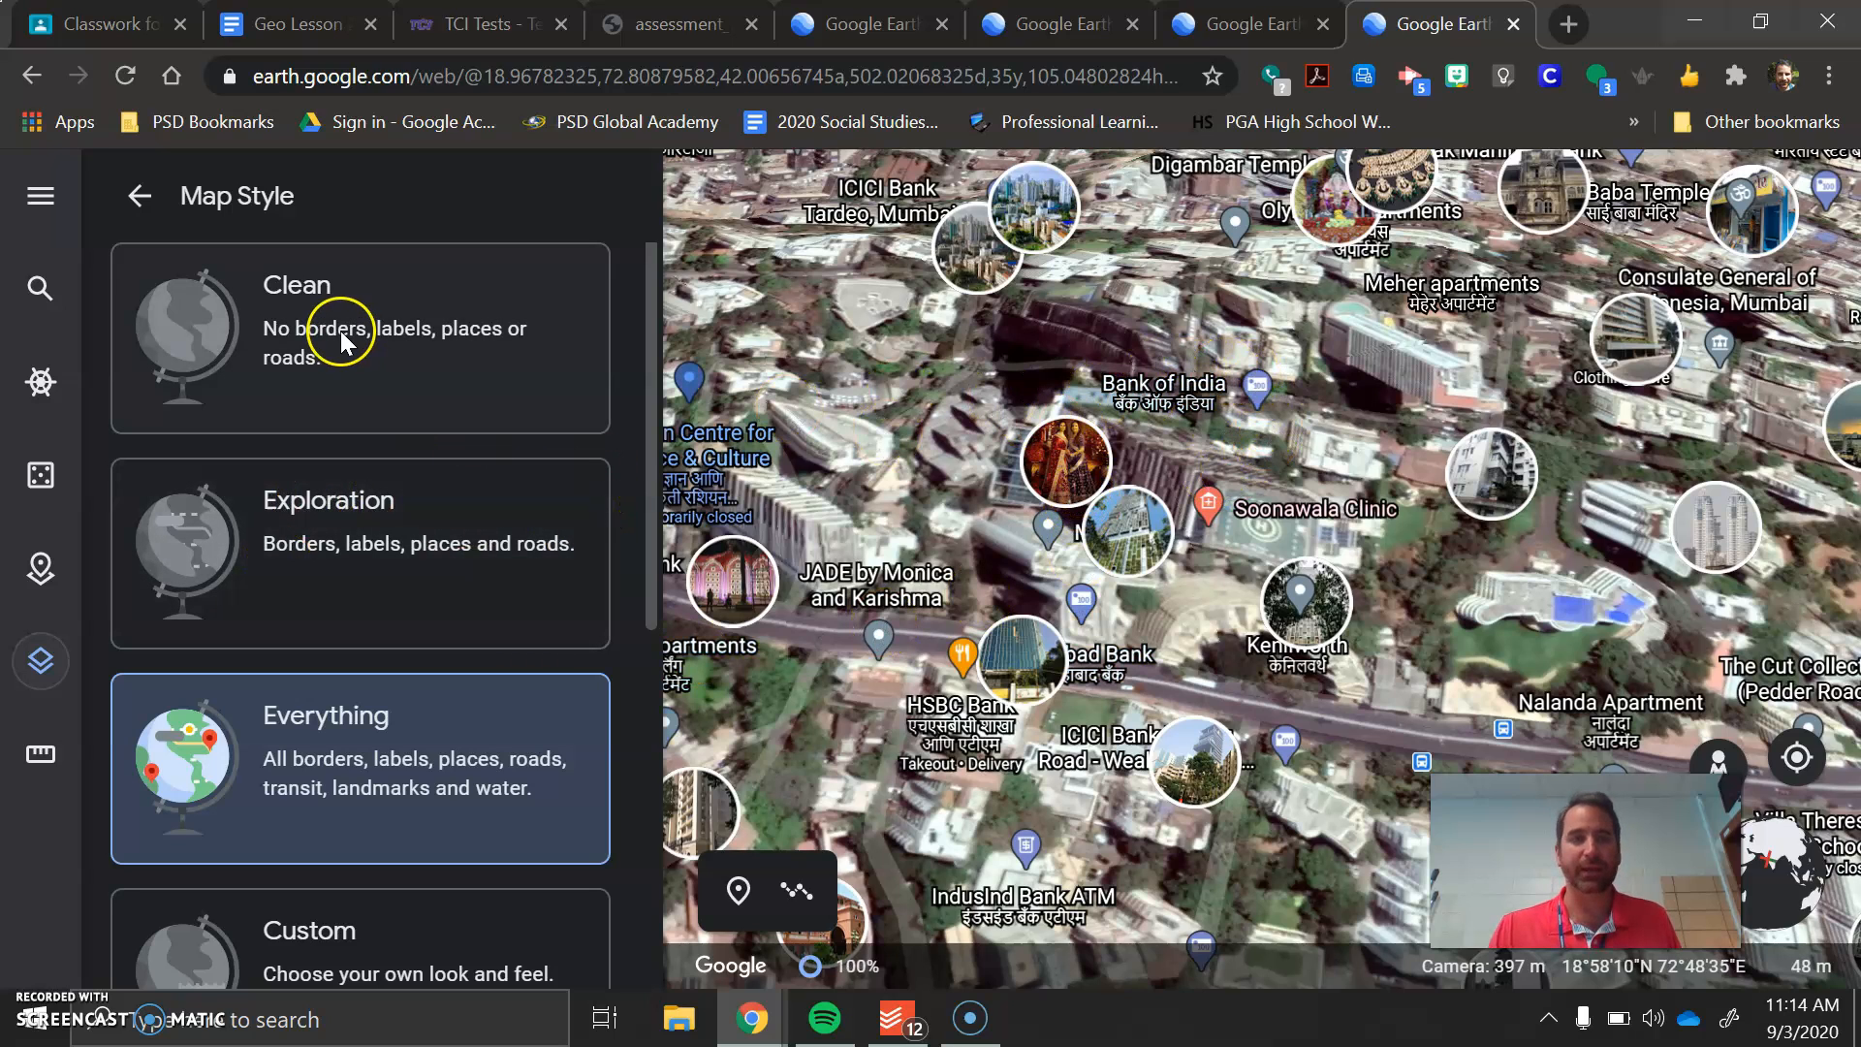
click(387, 388)
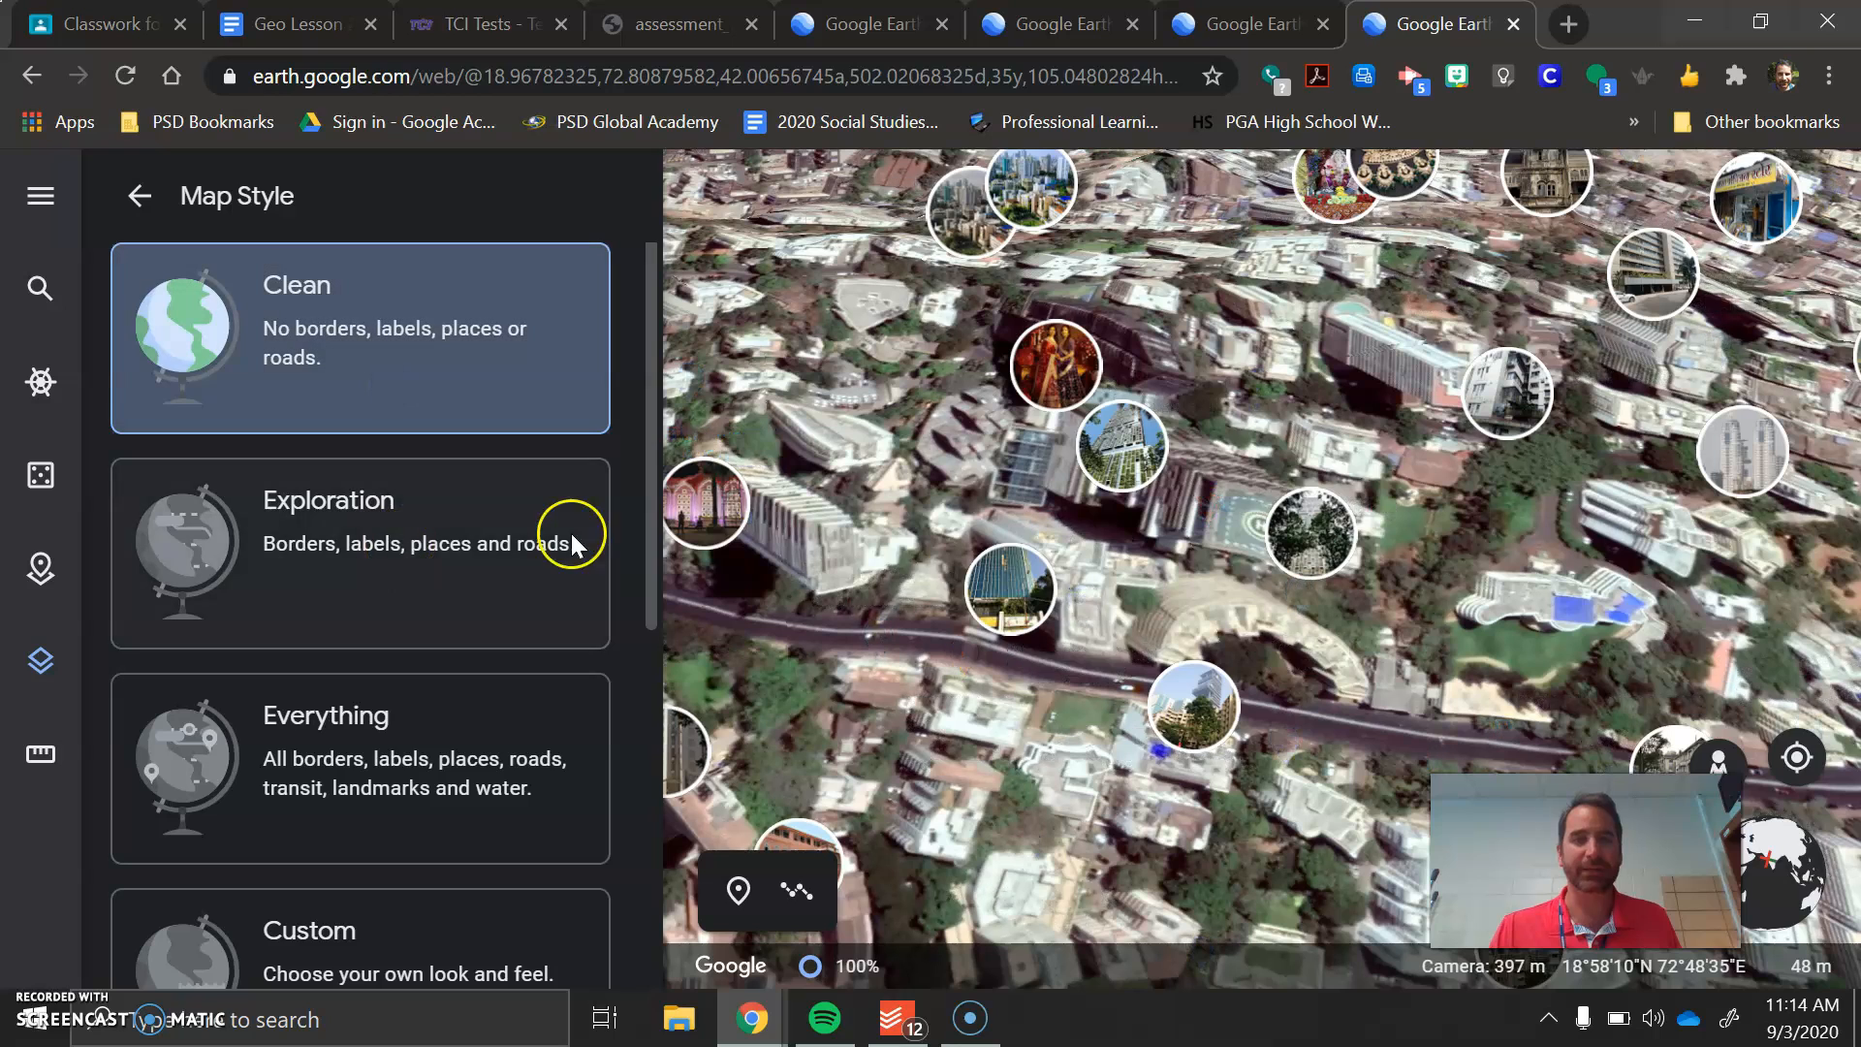
click(421, 601)
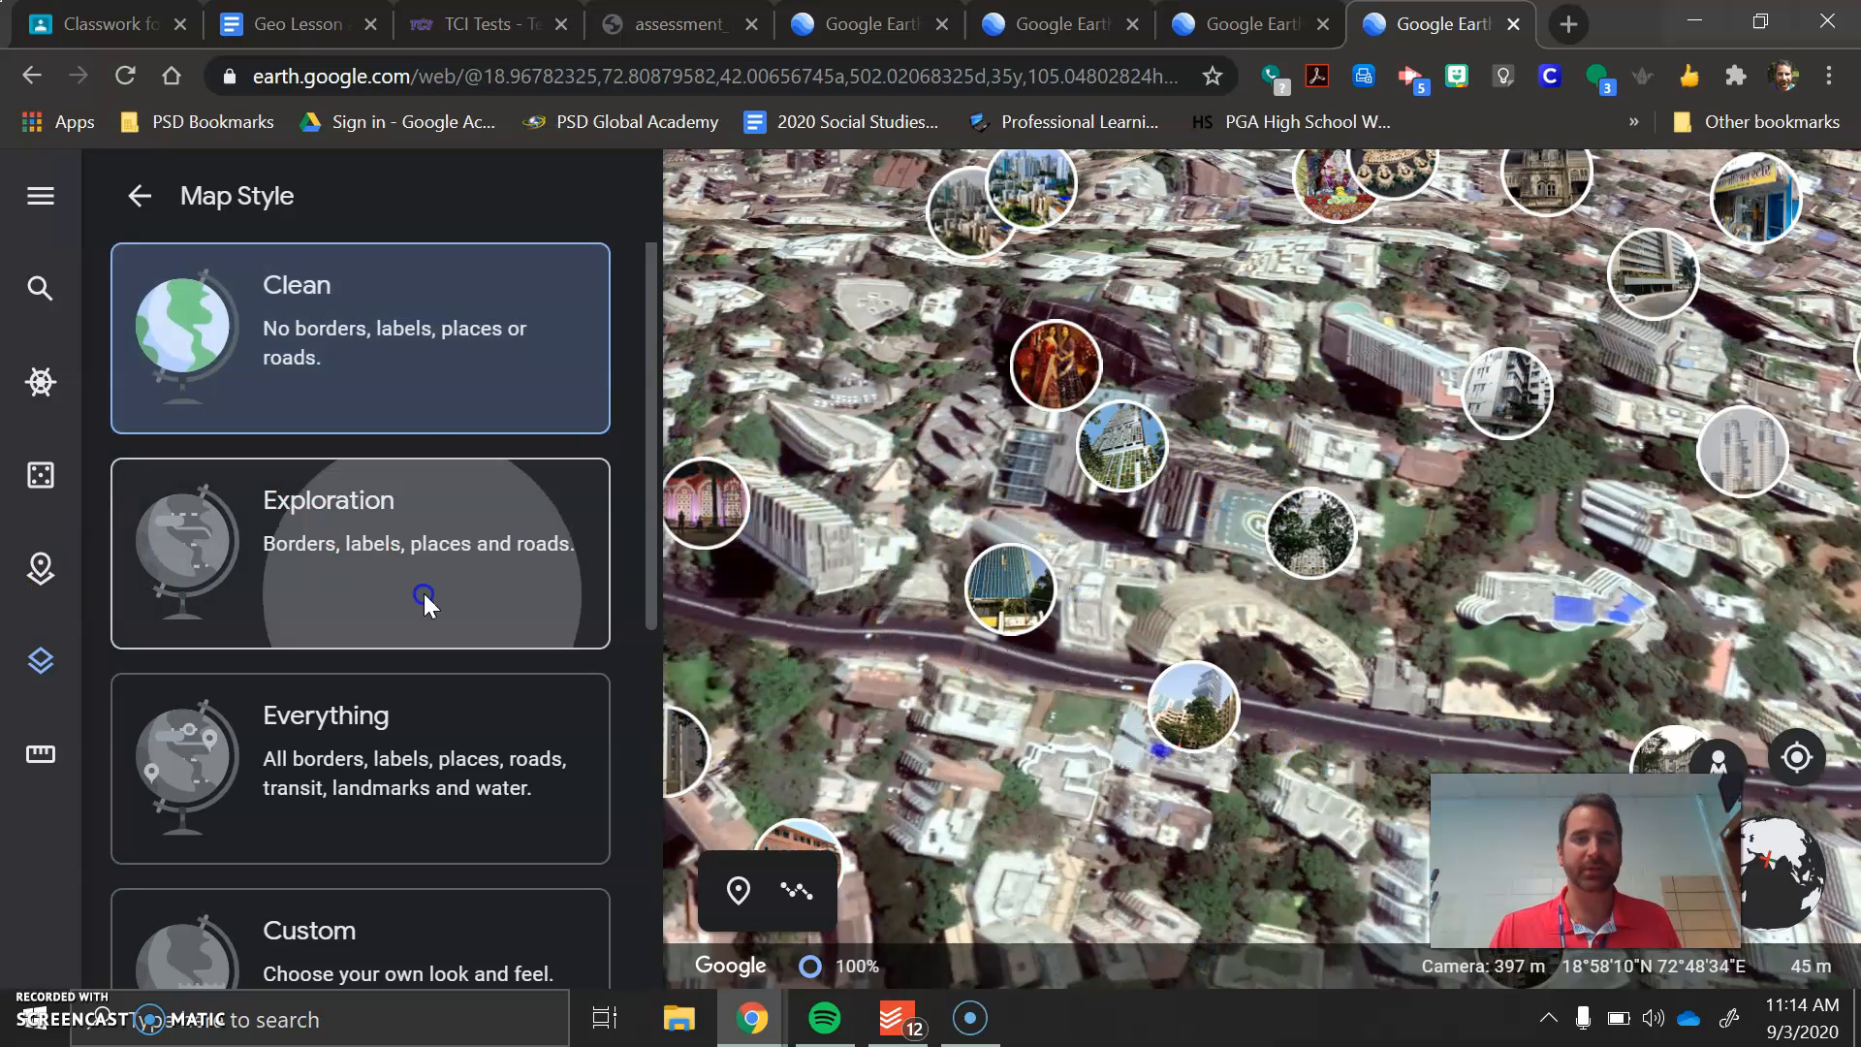
click(399, 823)
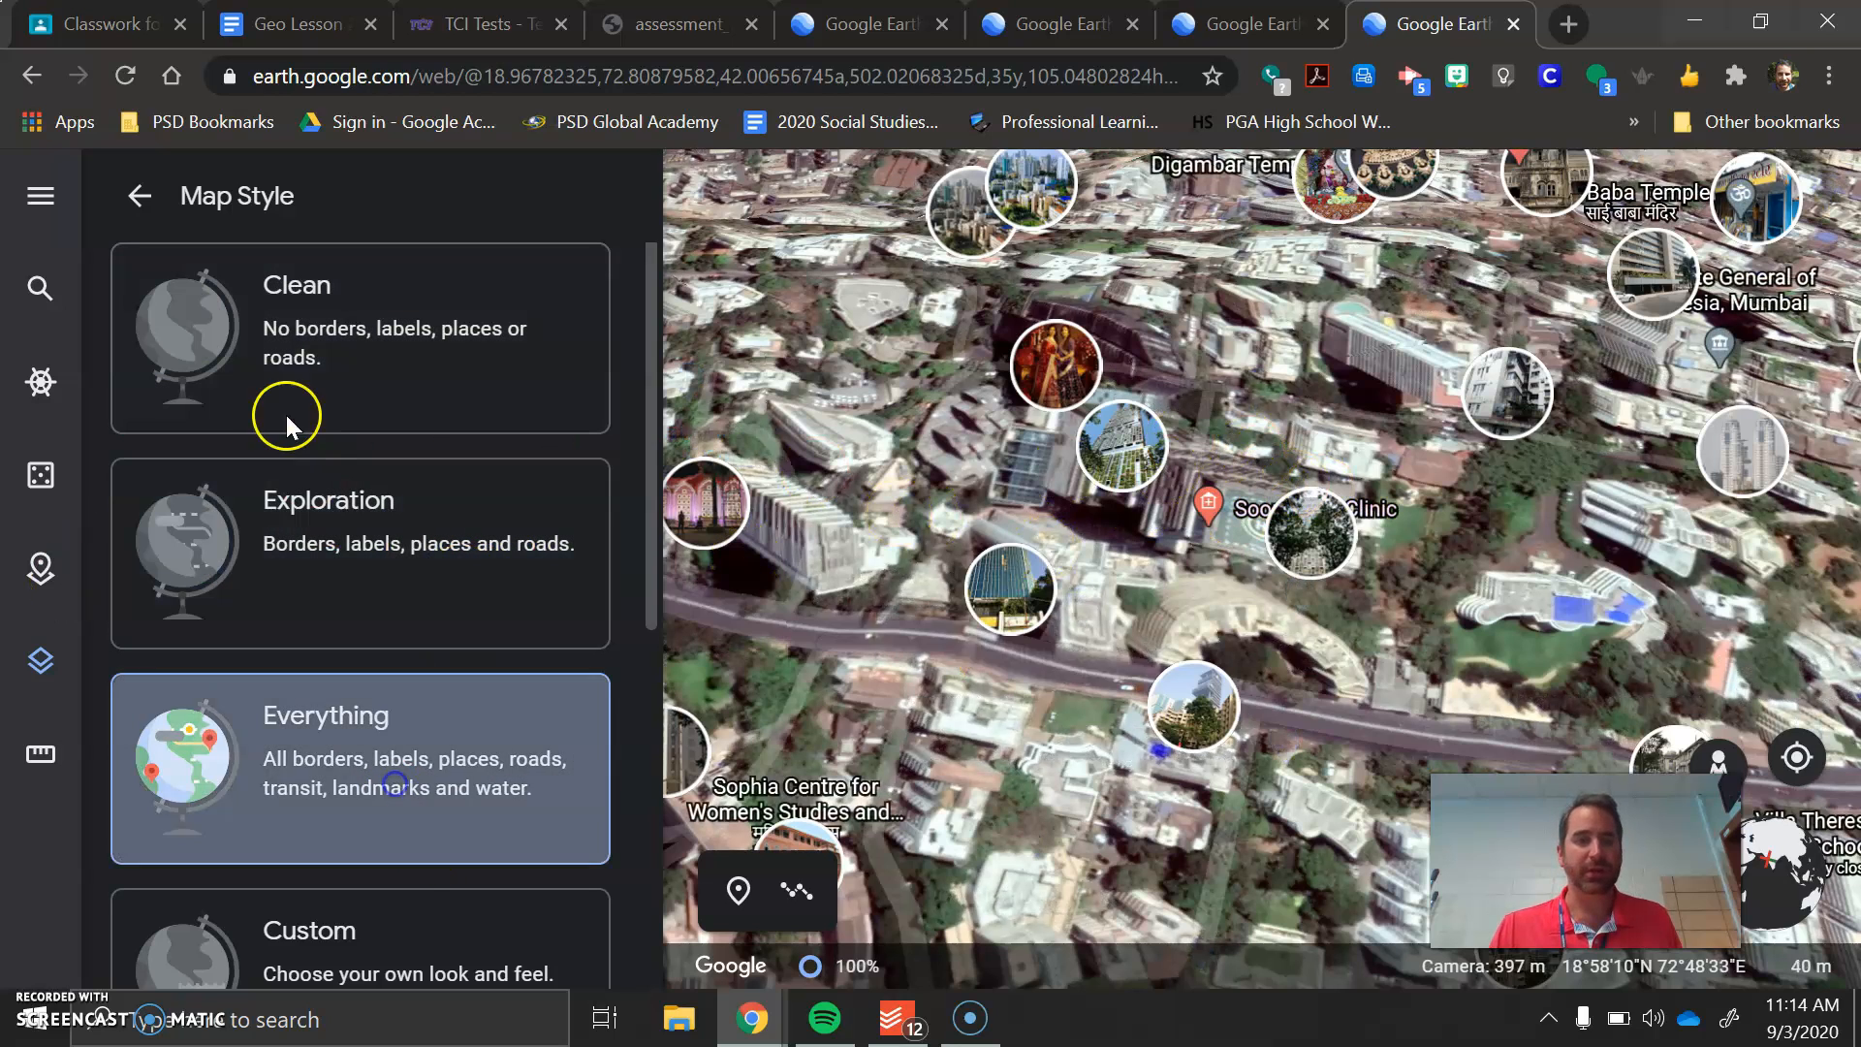
Measure the distance along the main road from near Nalanda Apartment to near JADE by Monica and Karishma, and close the measurement
click(39, 754)
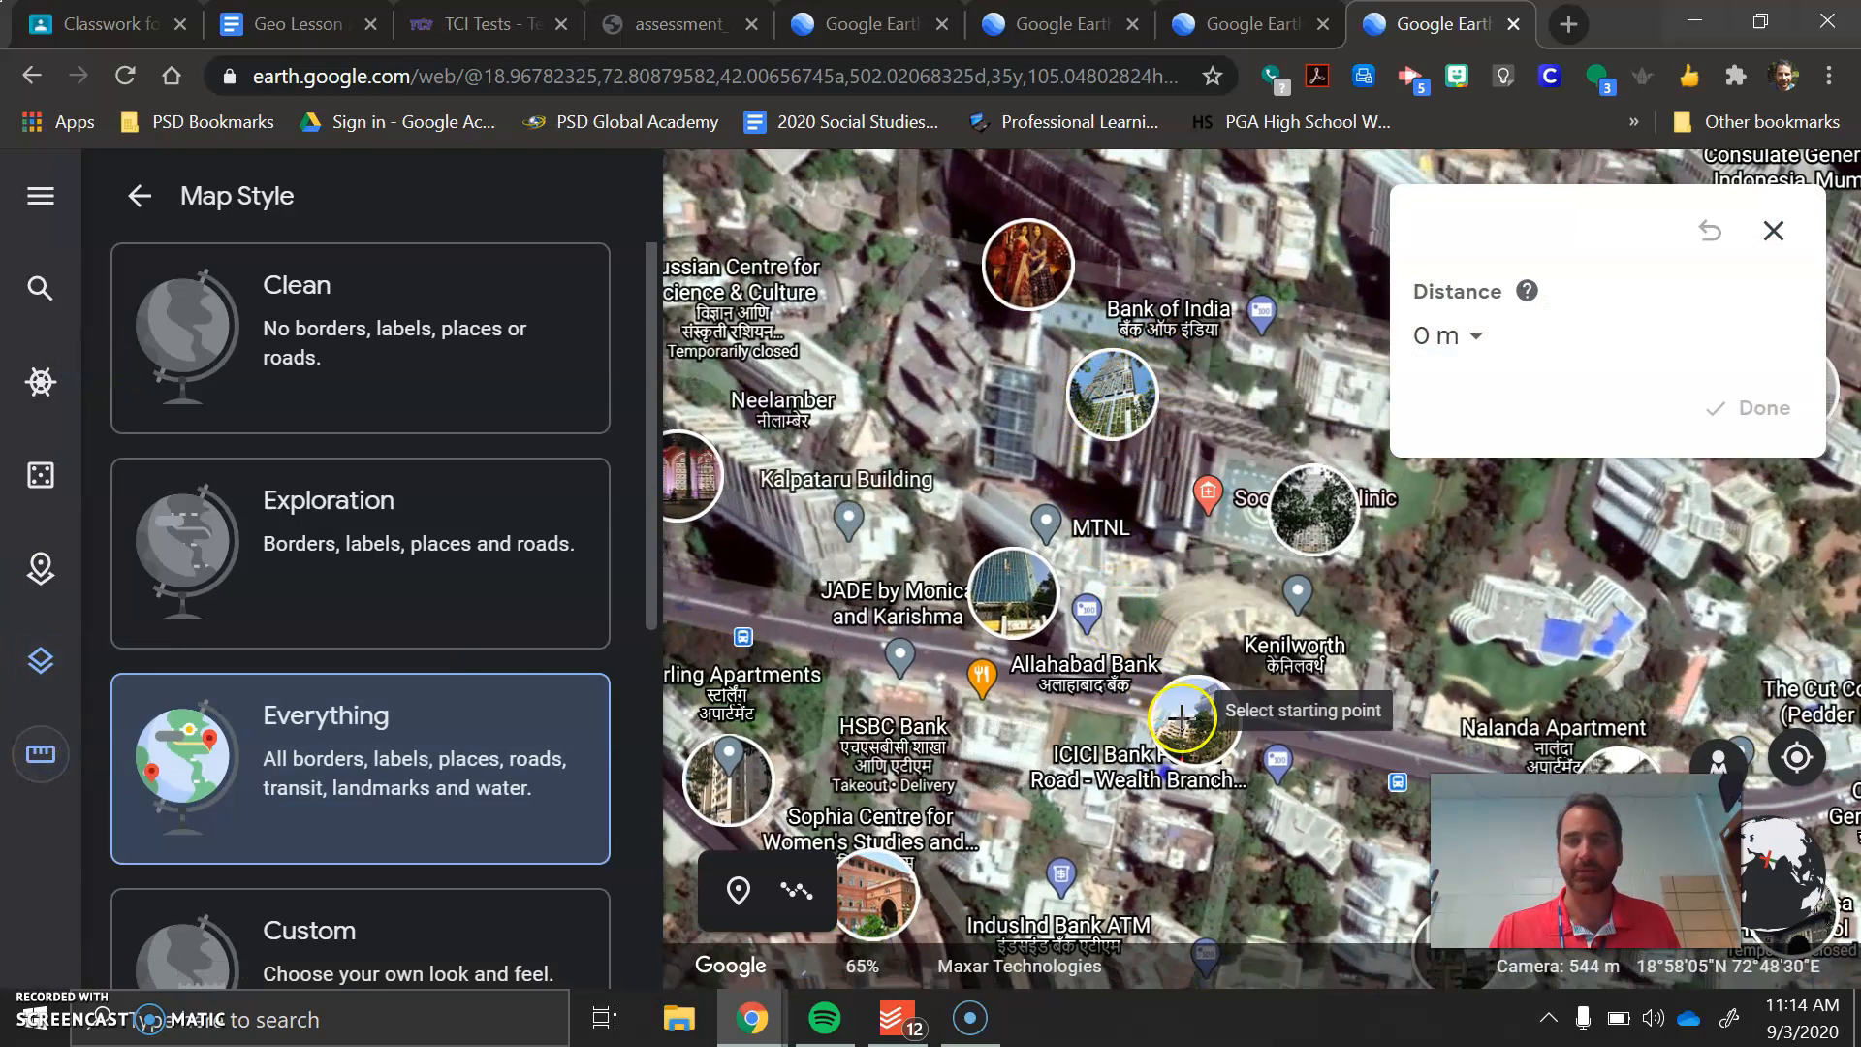
click(1451, 806)
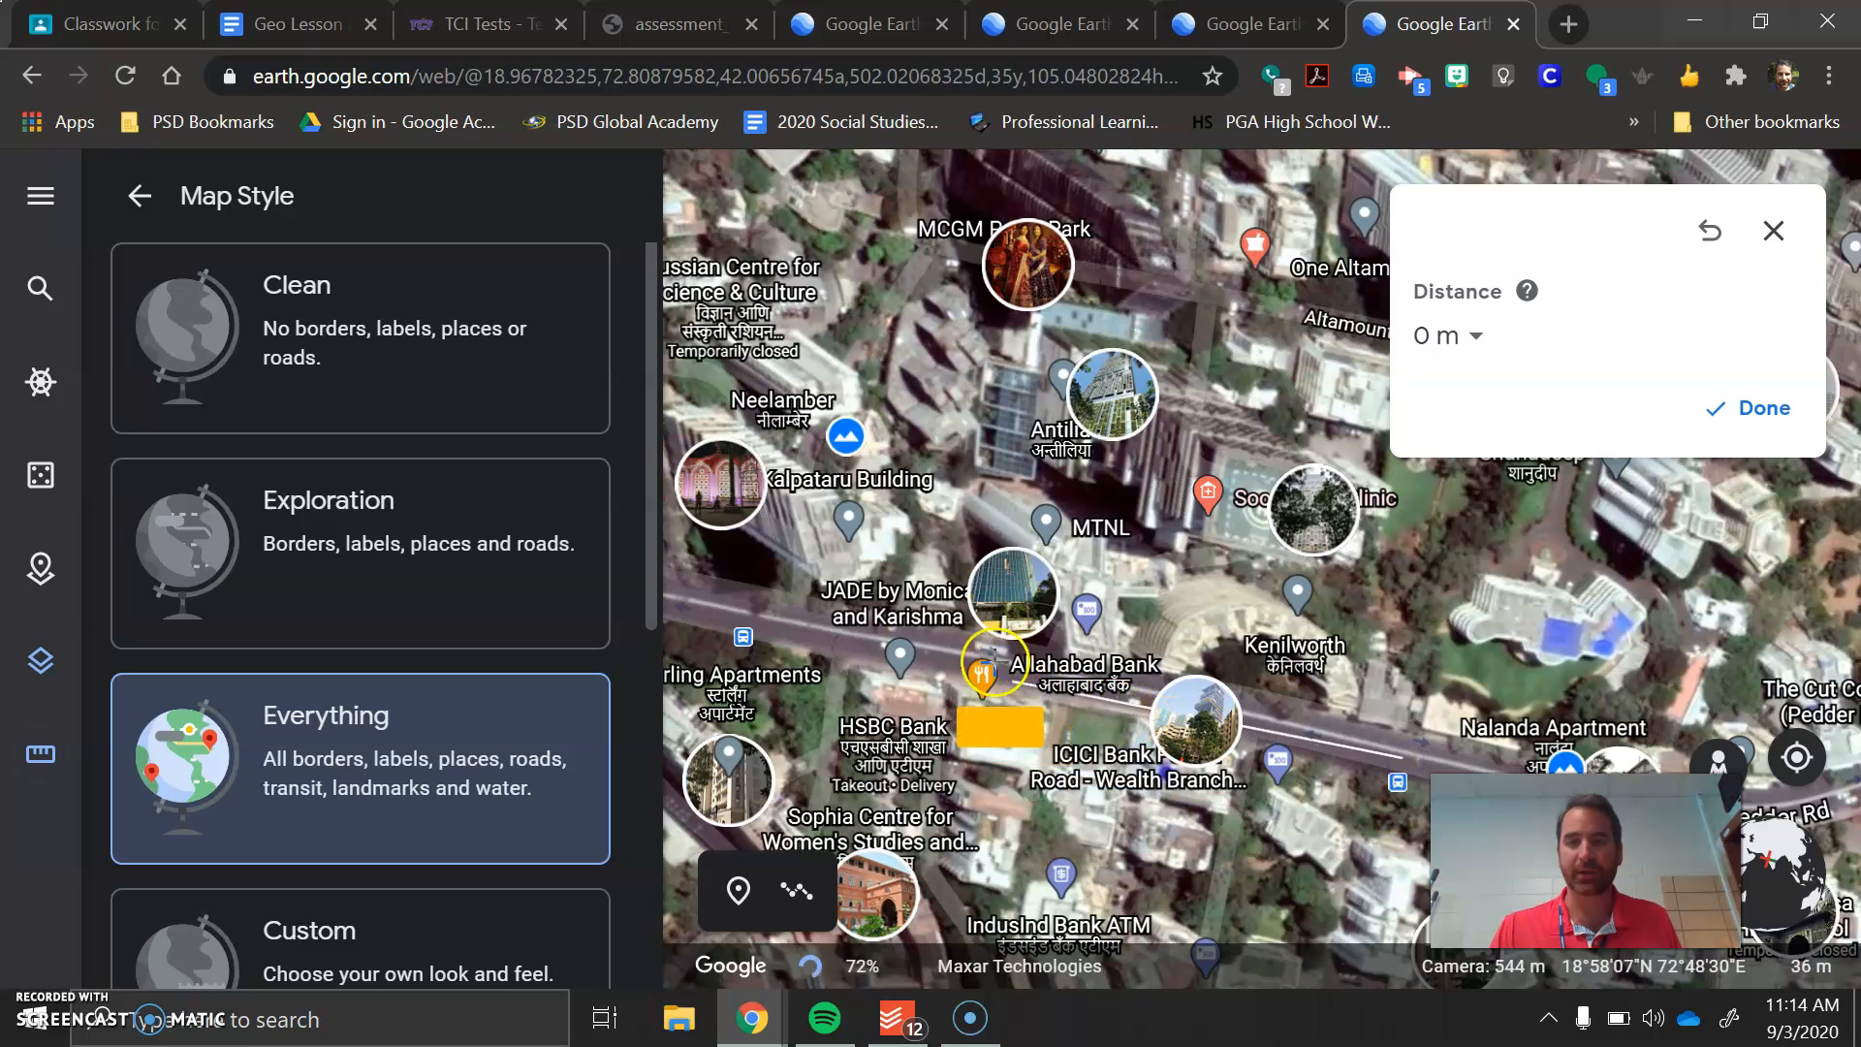
click(791, 629)
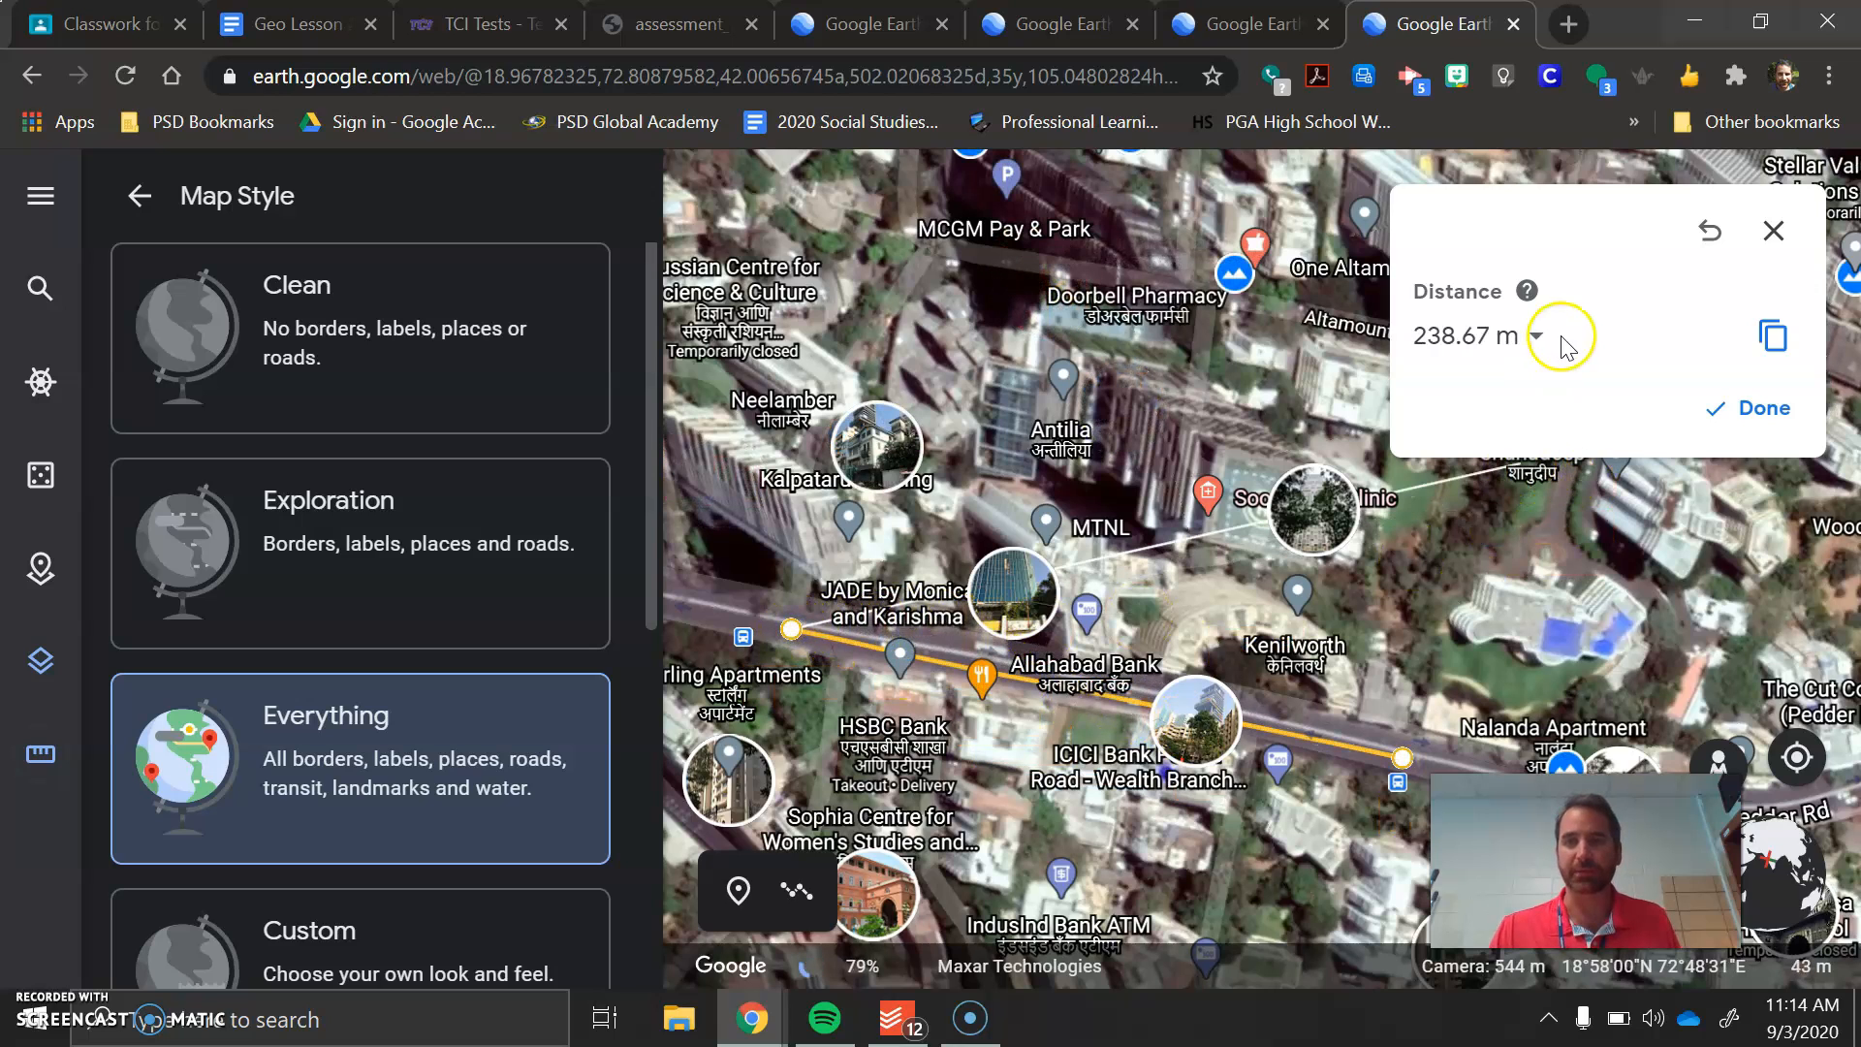
click(1775, 233)
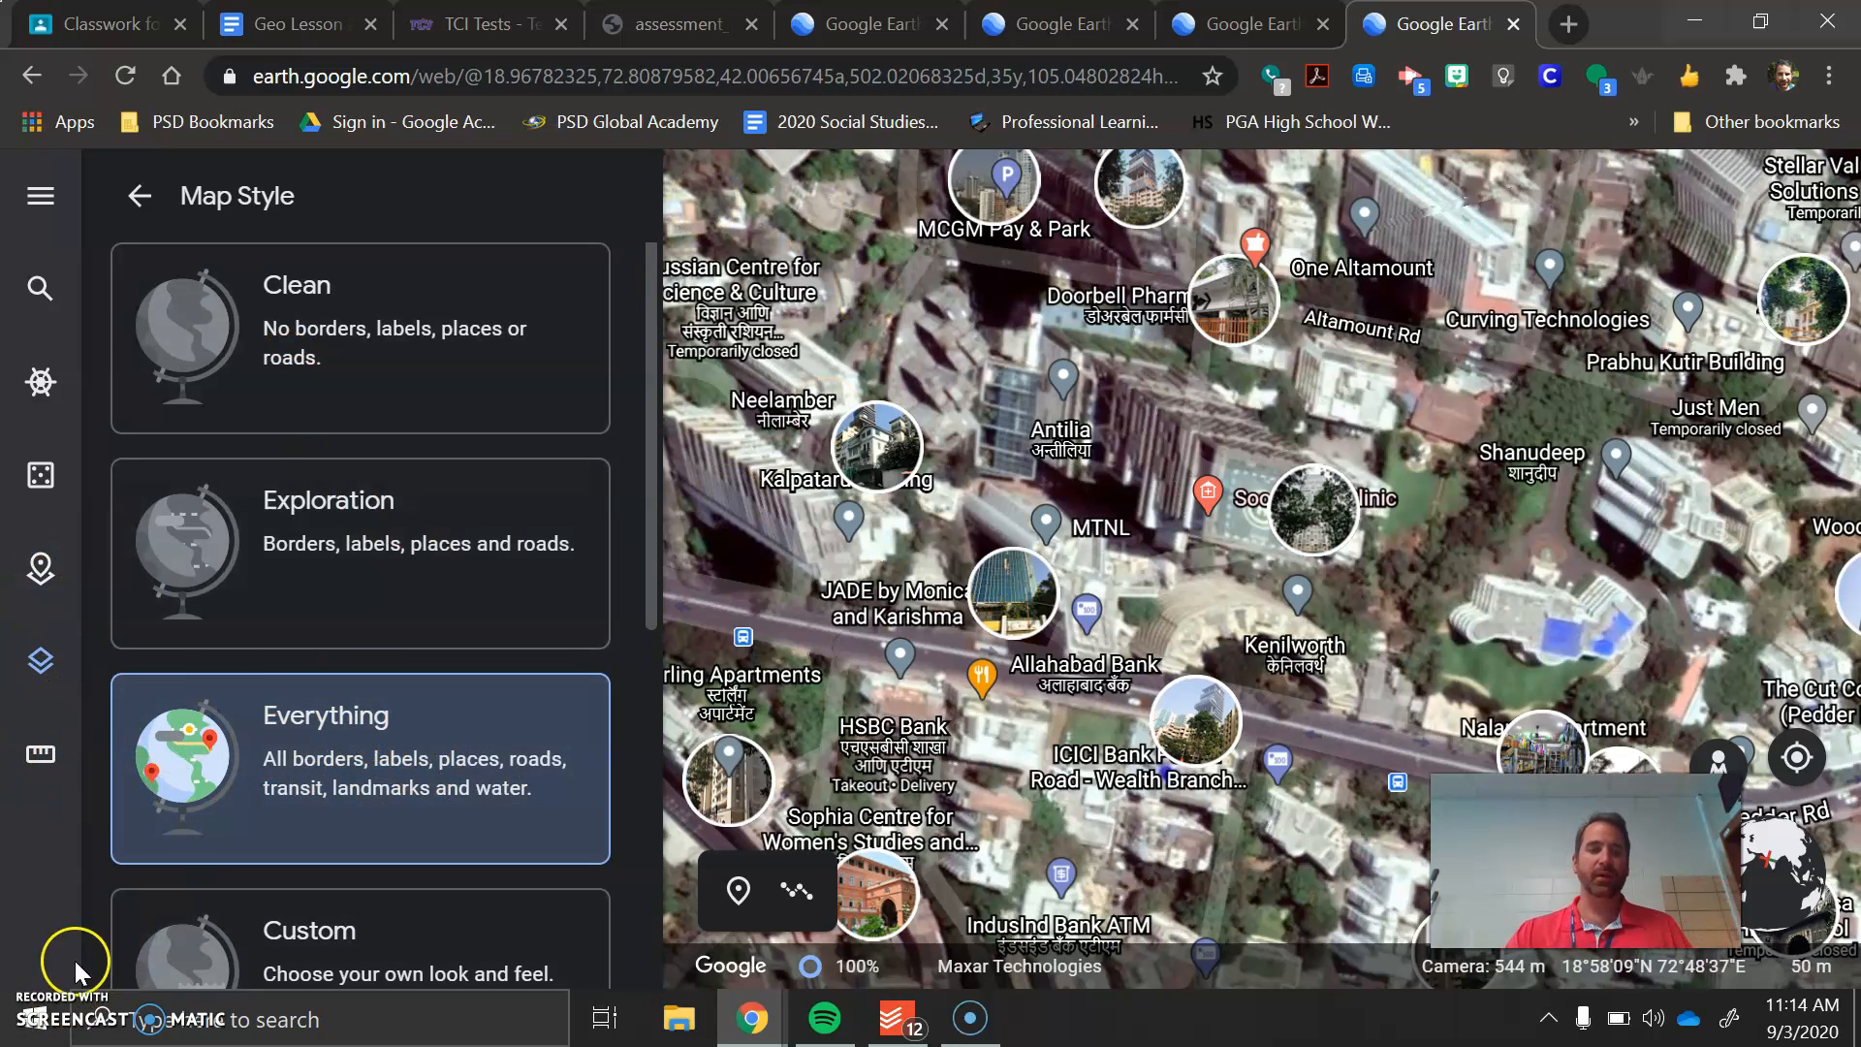
Create a new project in Google Drive titled "1.3 - Google Earth About Me", leaving its description empty
click(41, 570)
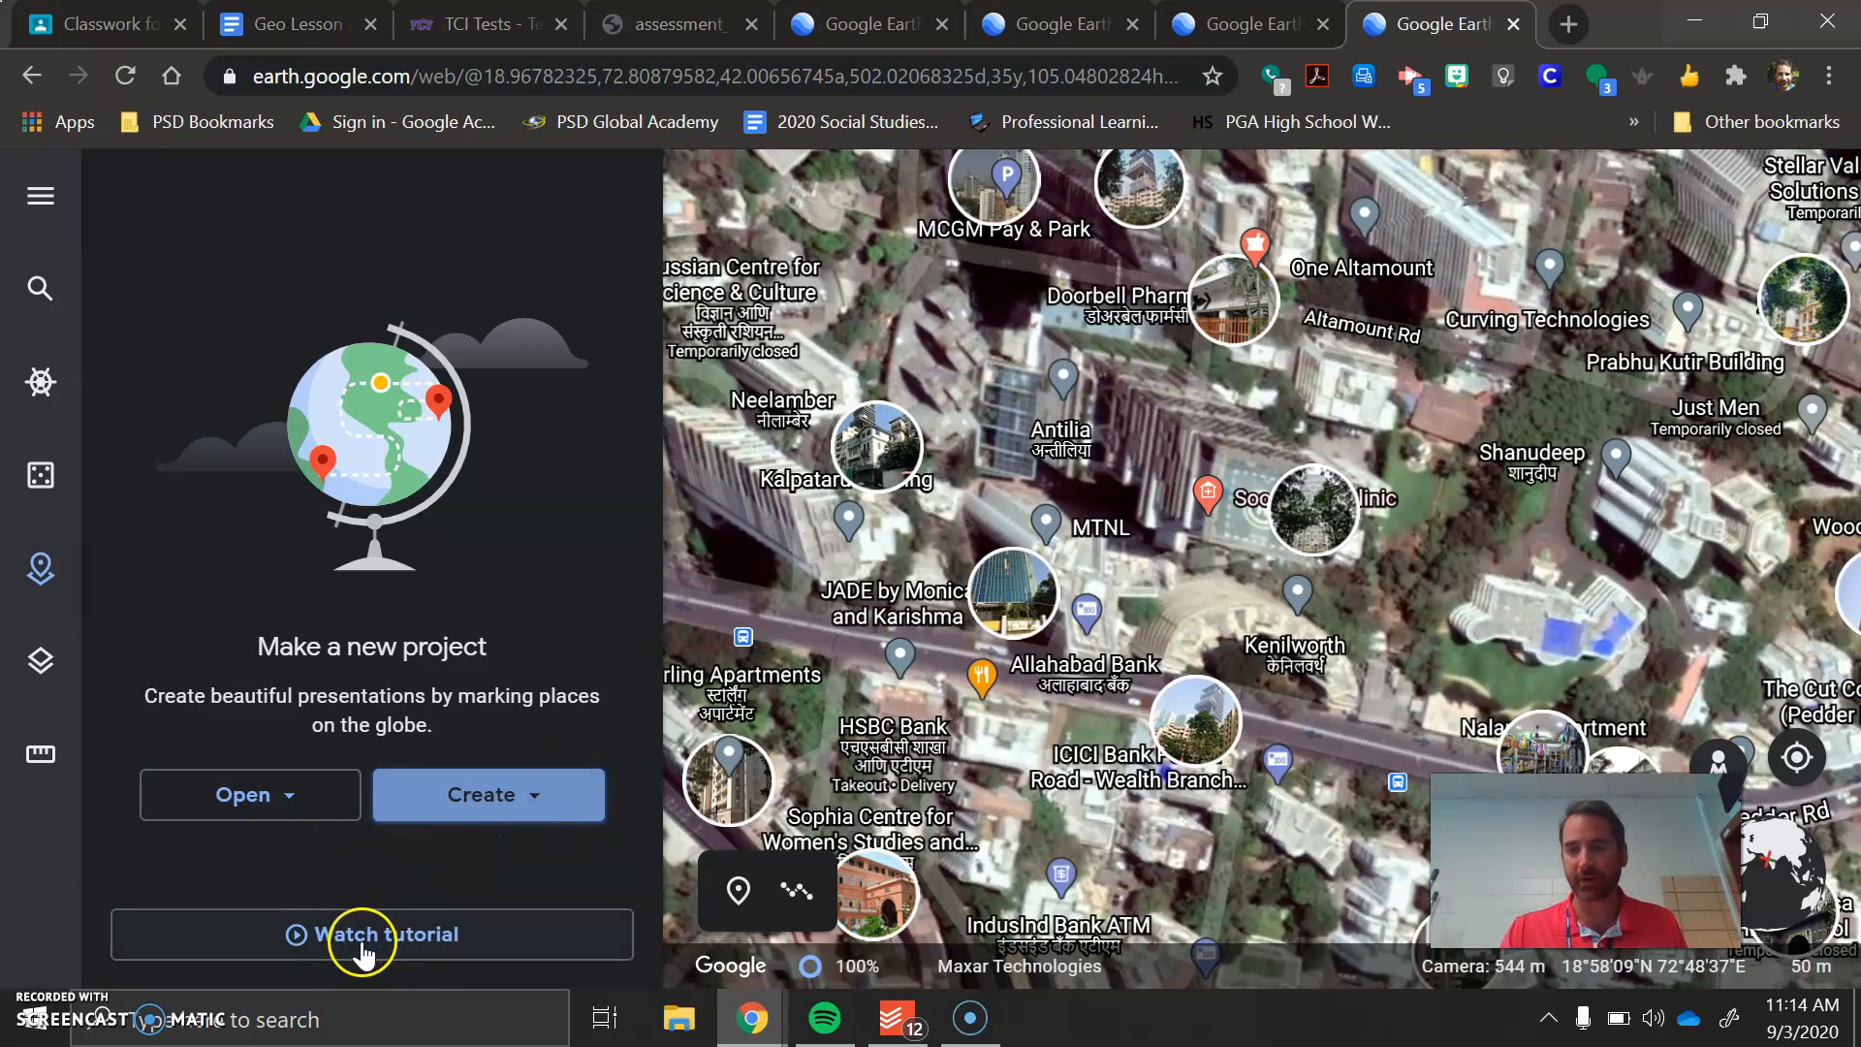
click(519, 795)
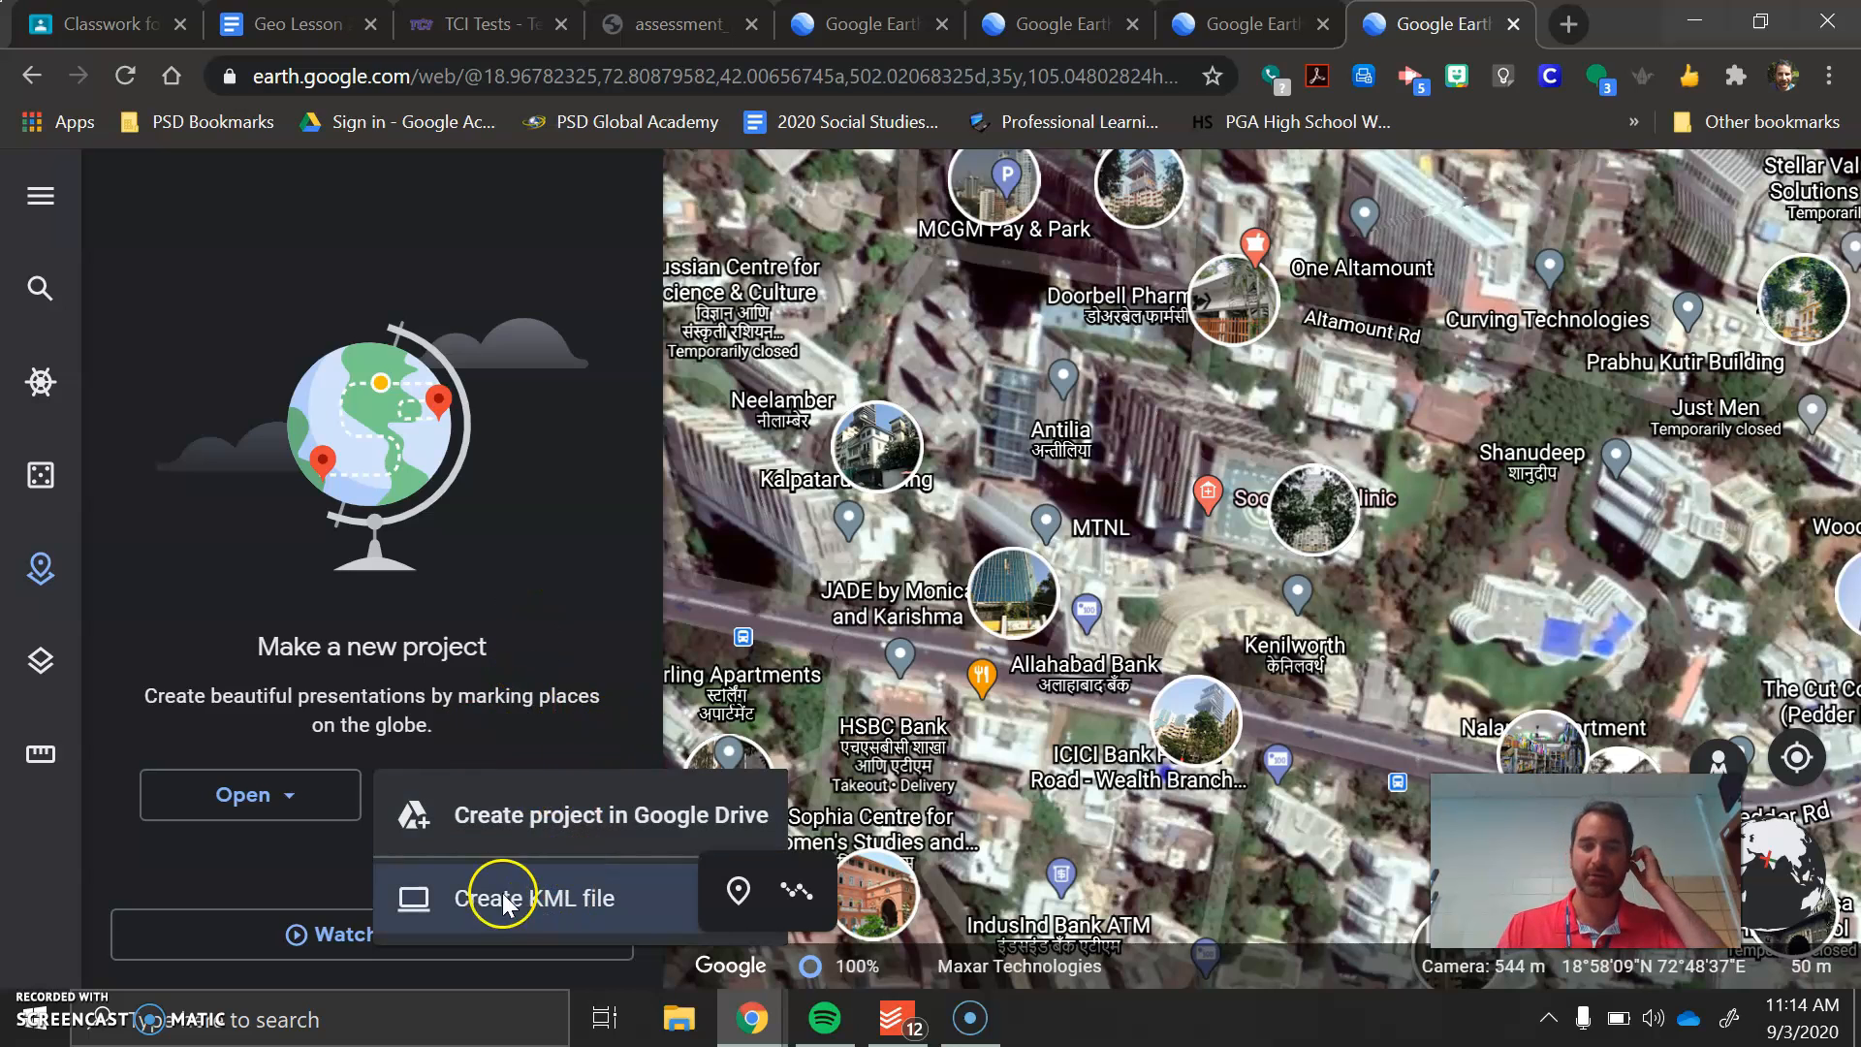
click(560, 816)
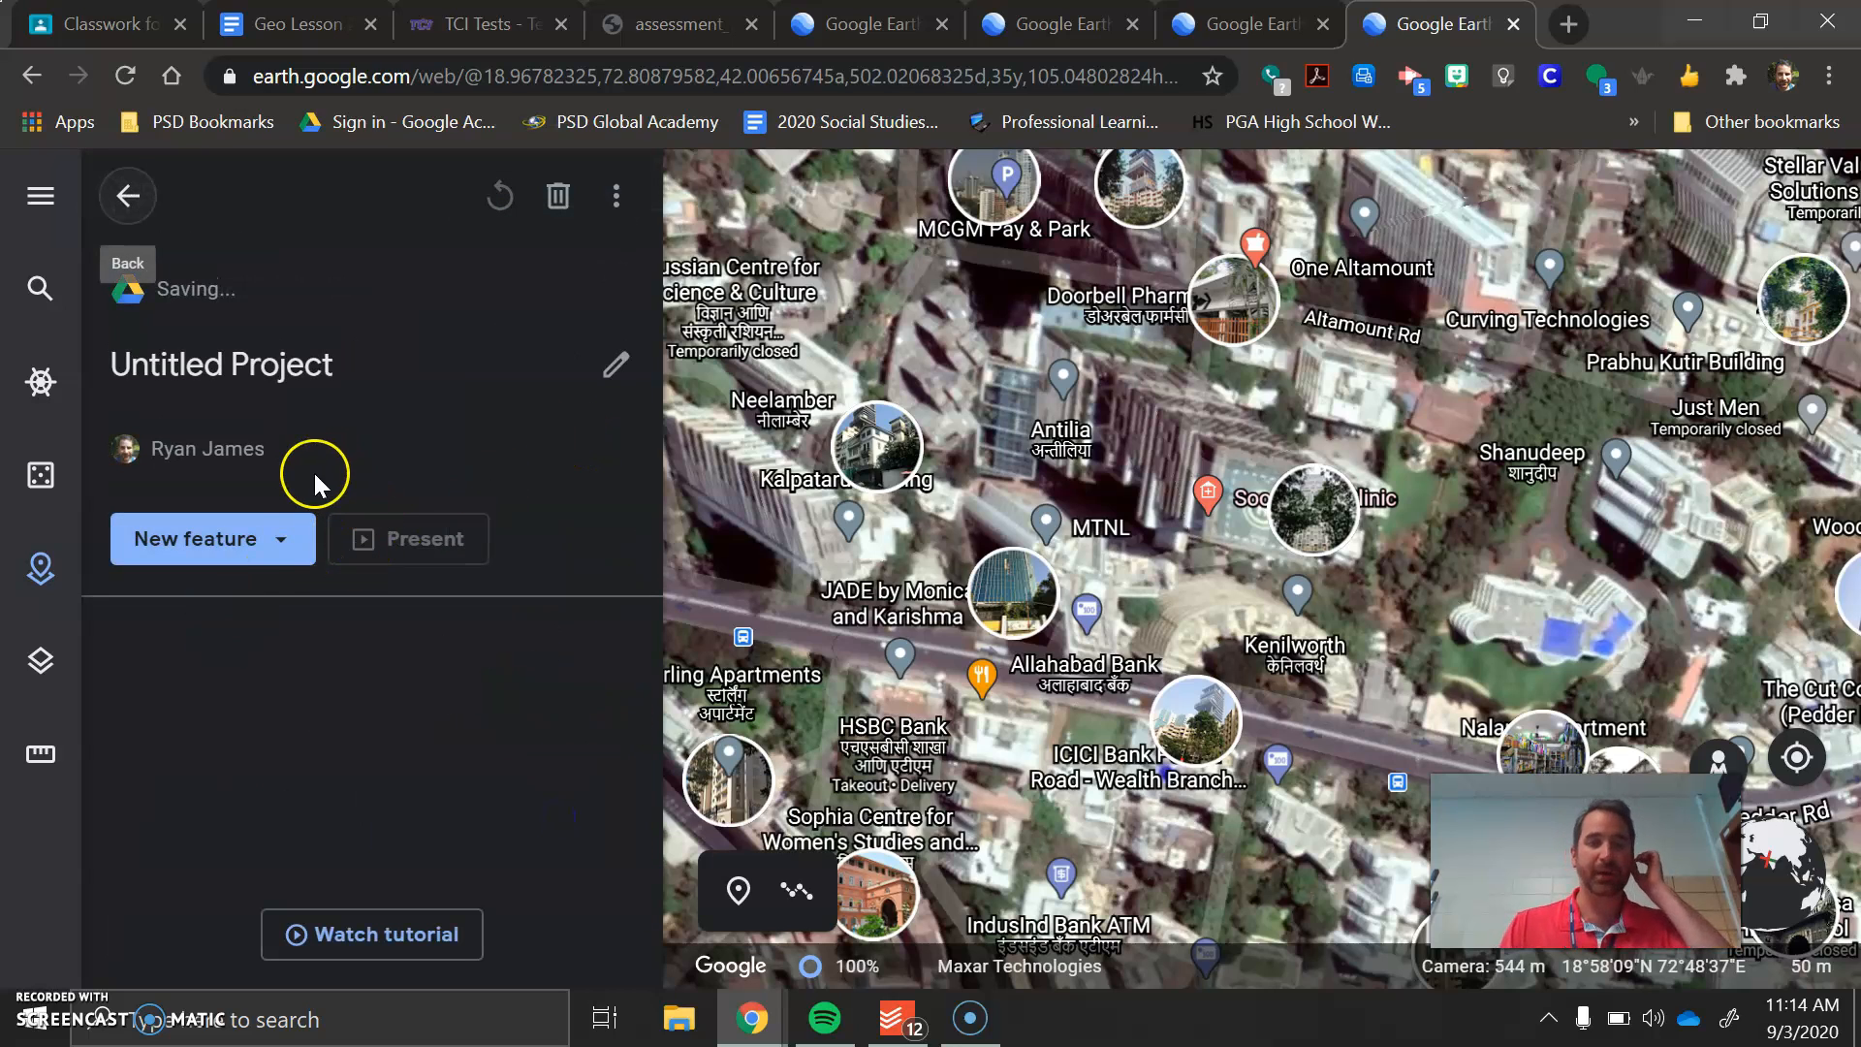
click(369, 385)
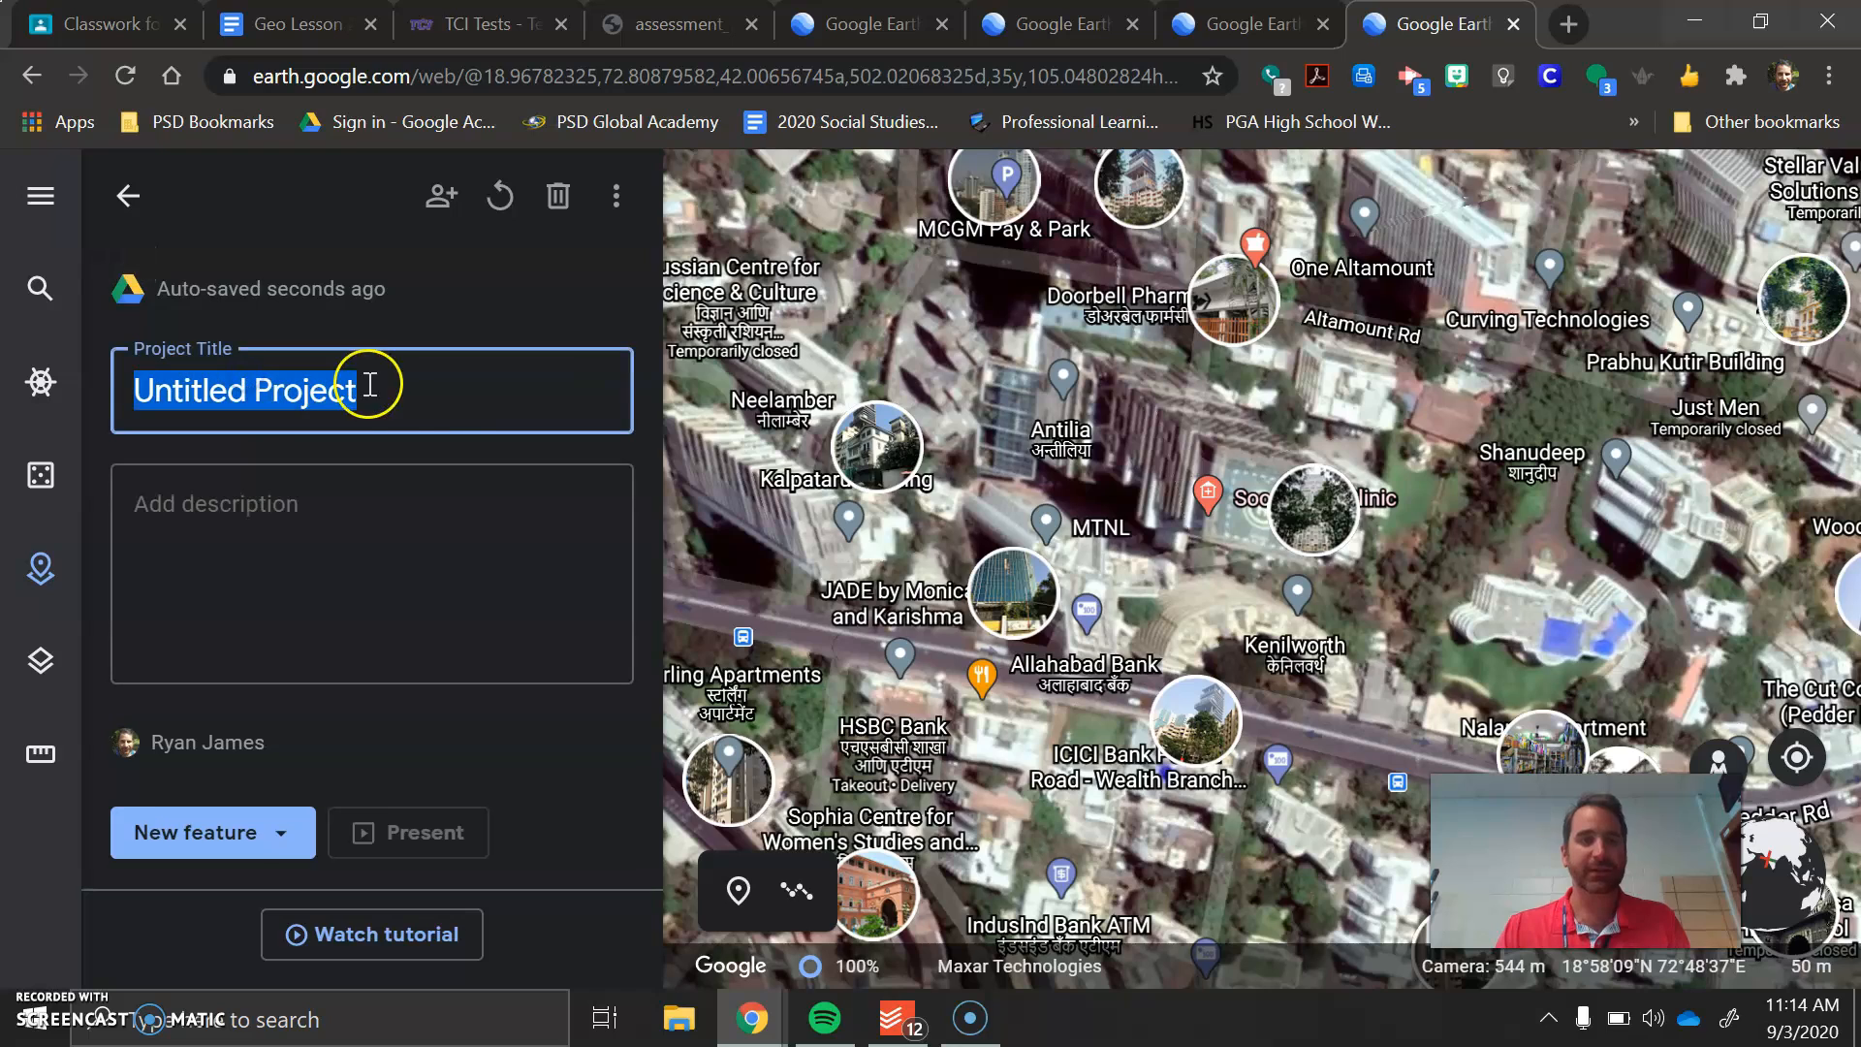
text(1.3 - Google Earth About Me)
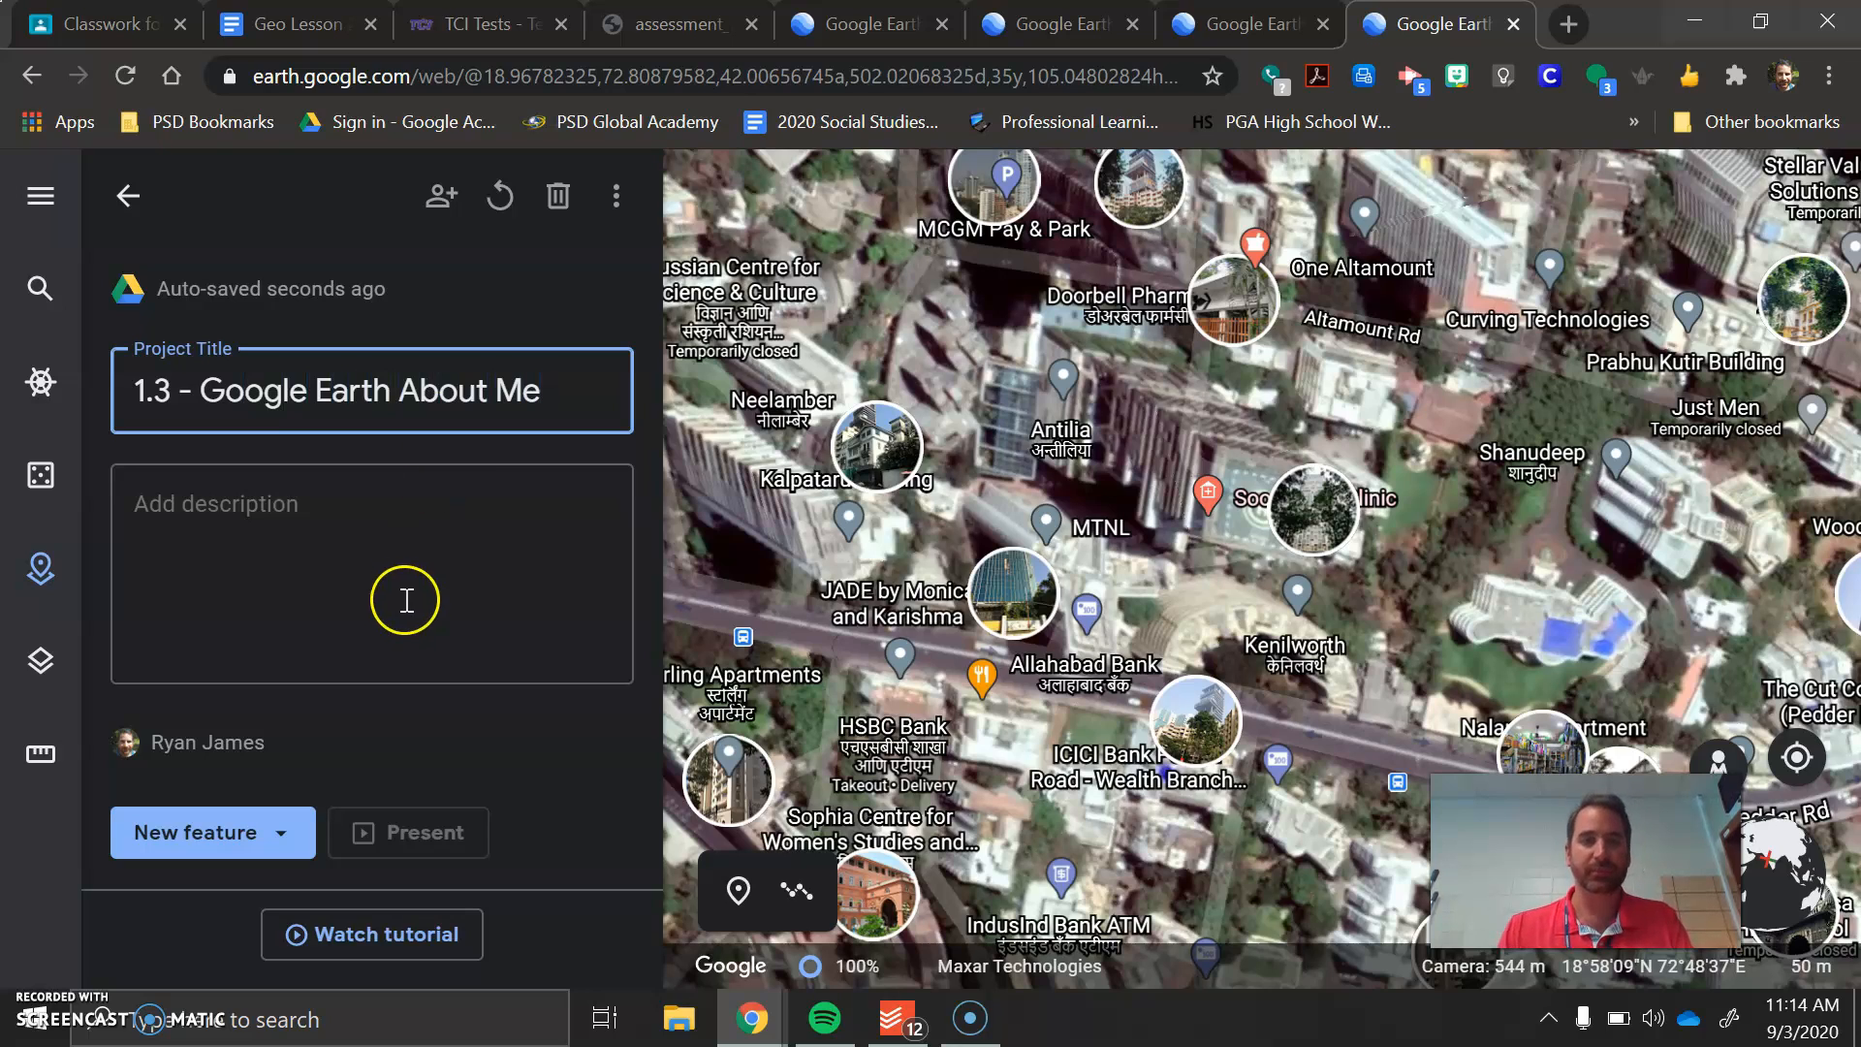
click(406, 600)
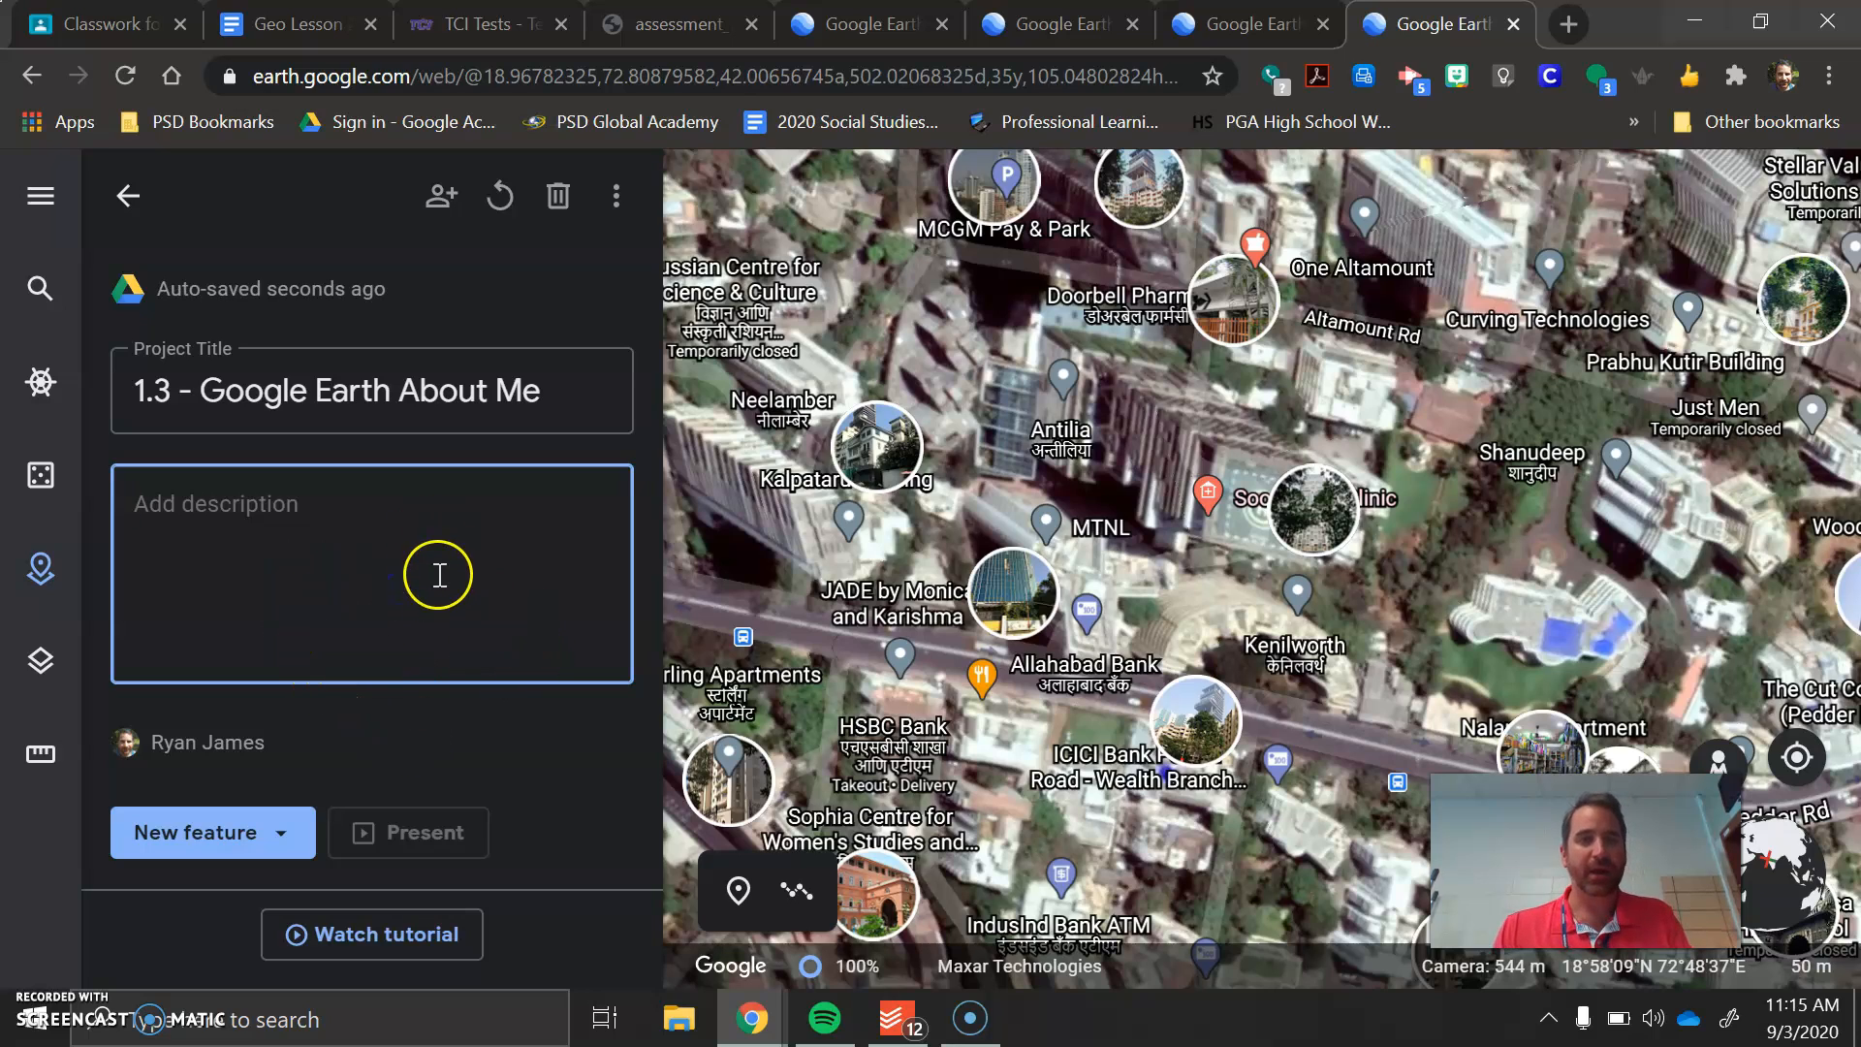
Search for a place to add with "music city hot chicken" and go to the Music City Hot Chicken restaurant in Fort Collins, Colorado
click(283, 832)
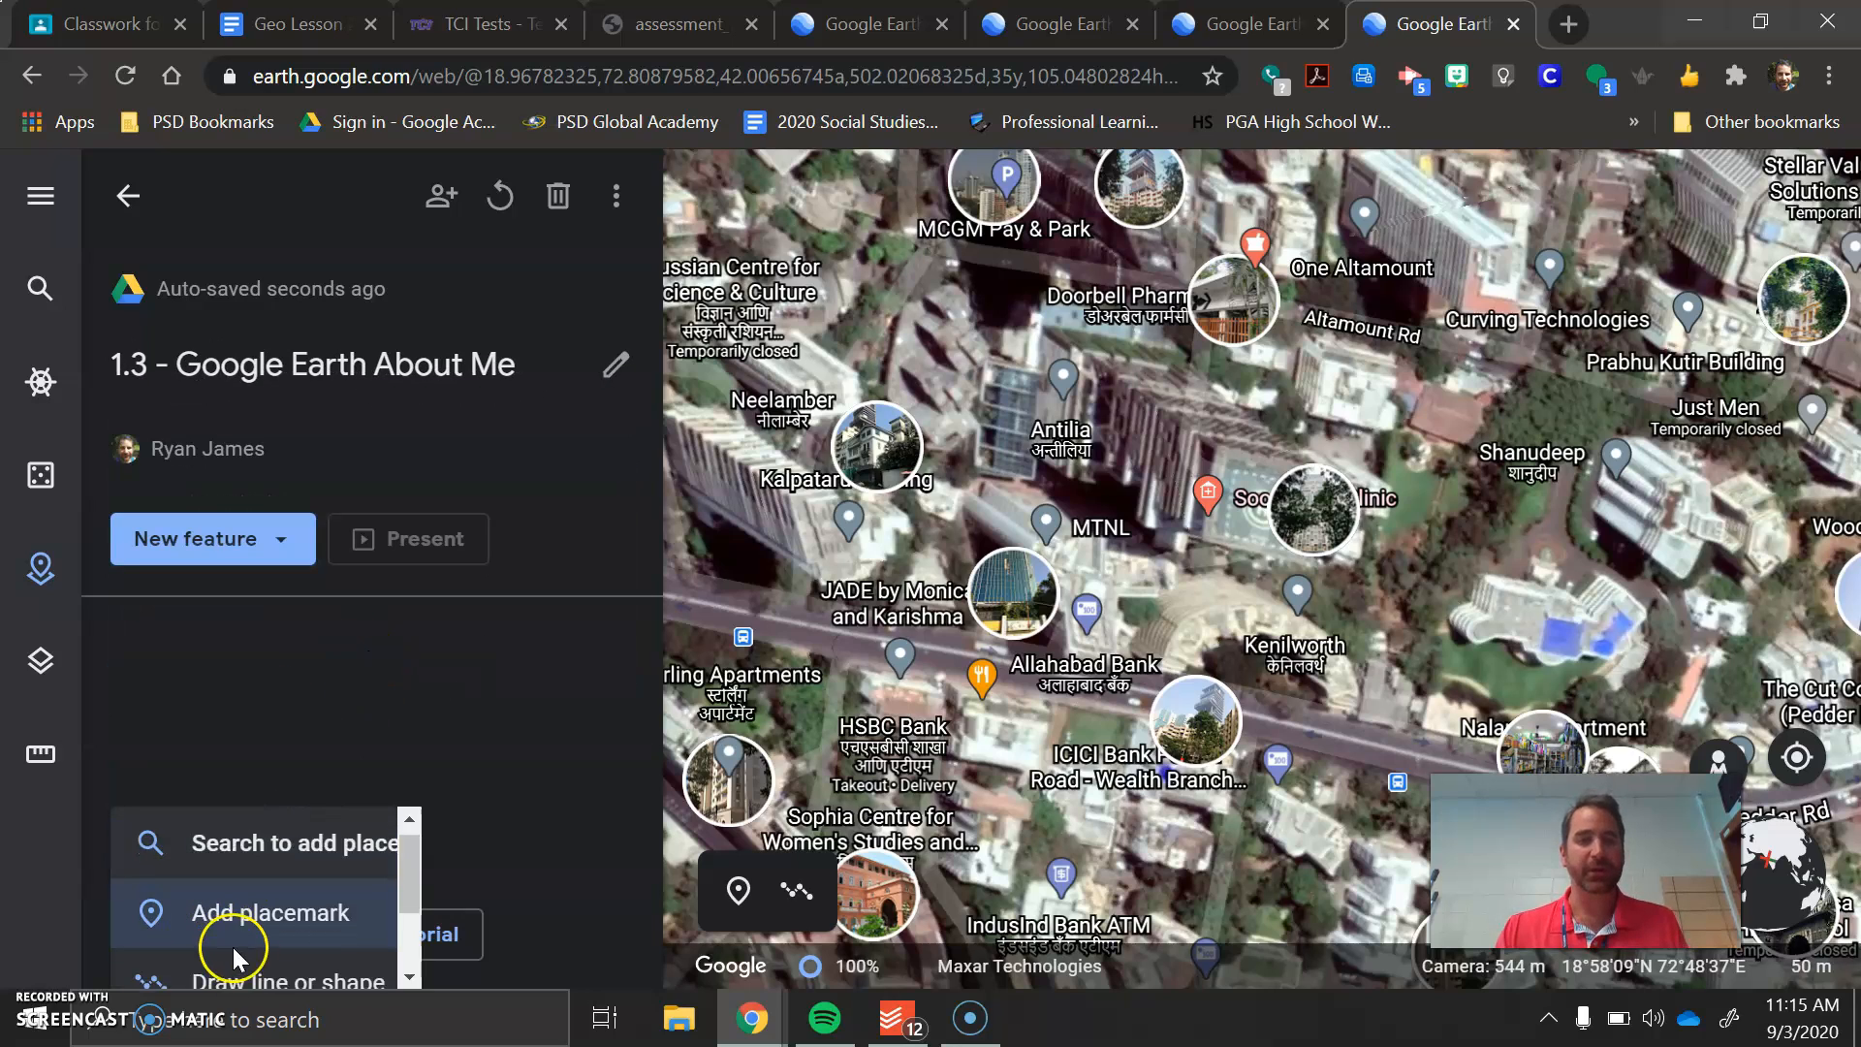
scroll(322, 898, down, 2)
scroll(262, 970, up, 2)
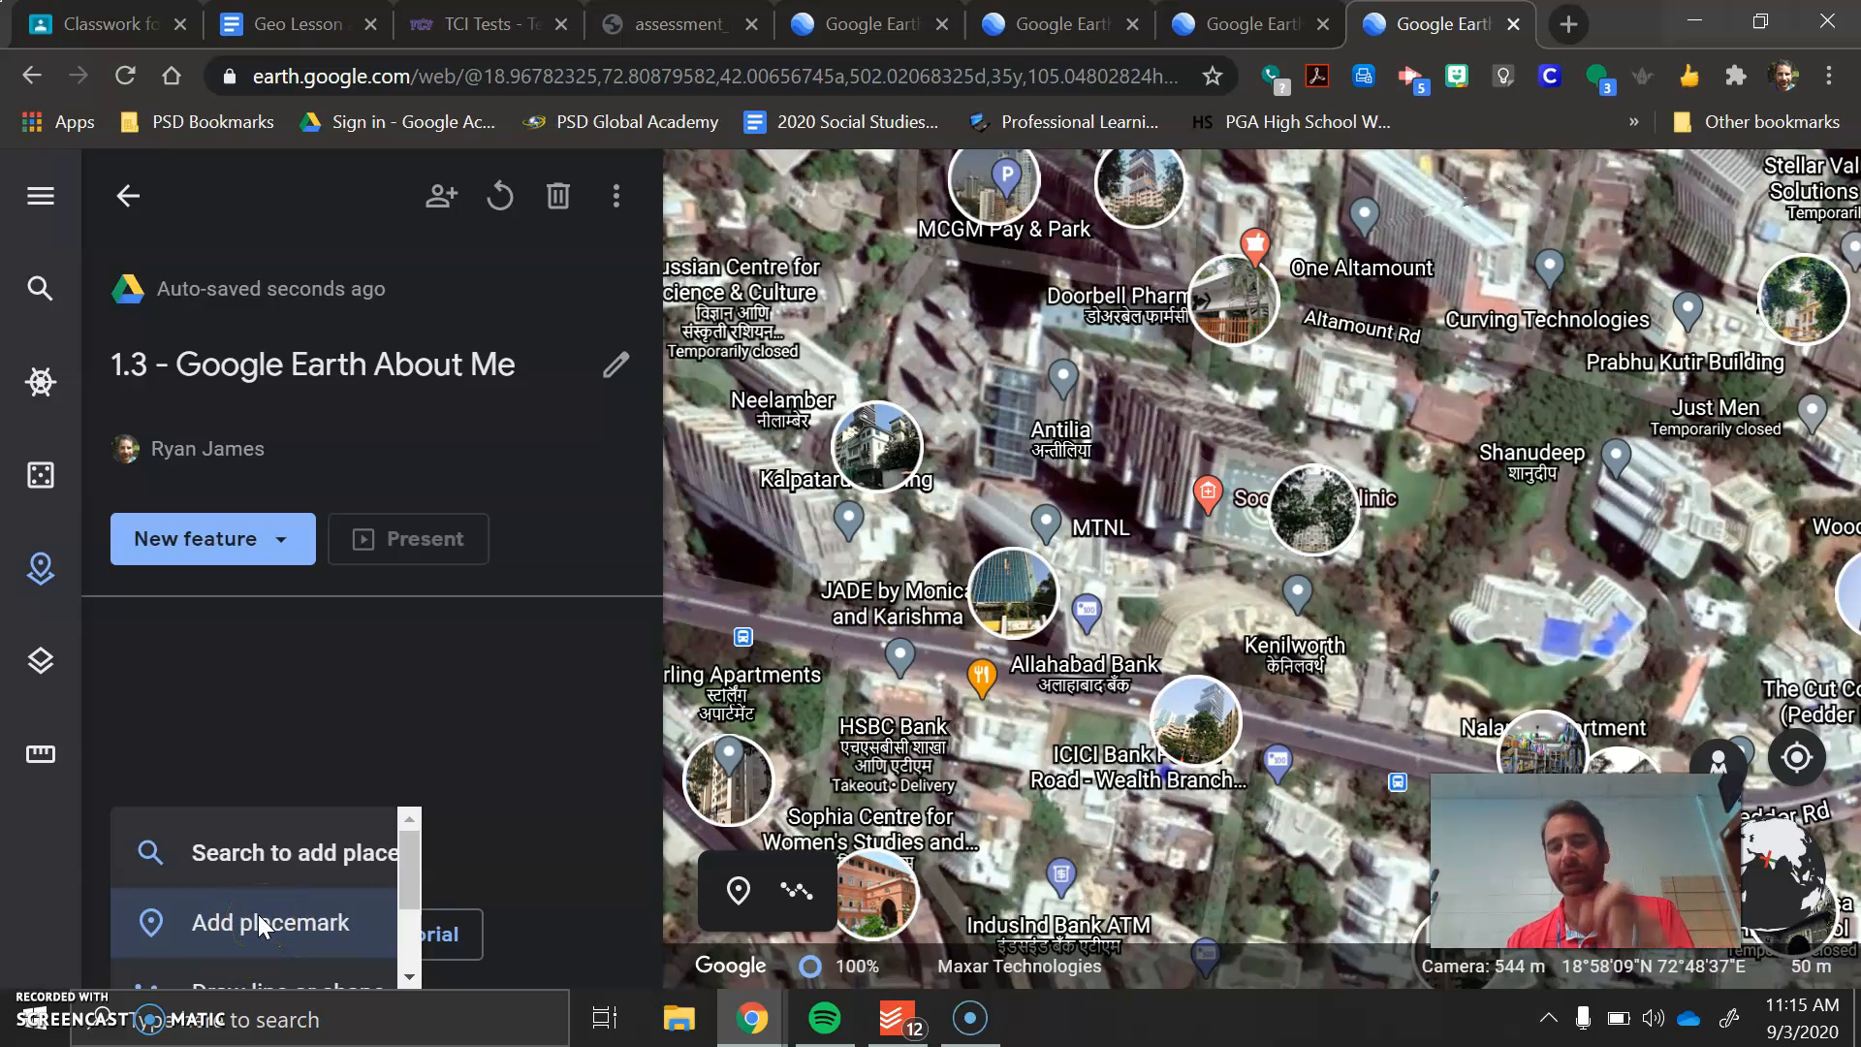
click(259, 863)
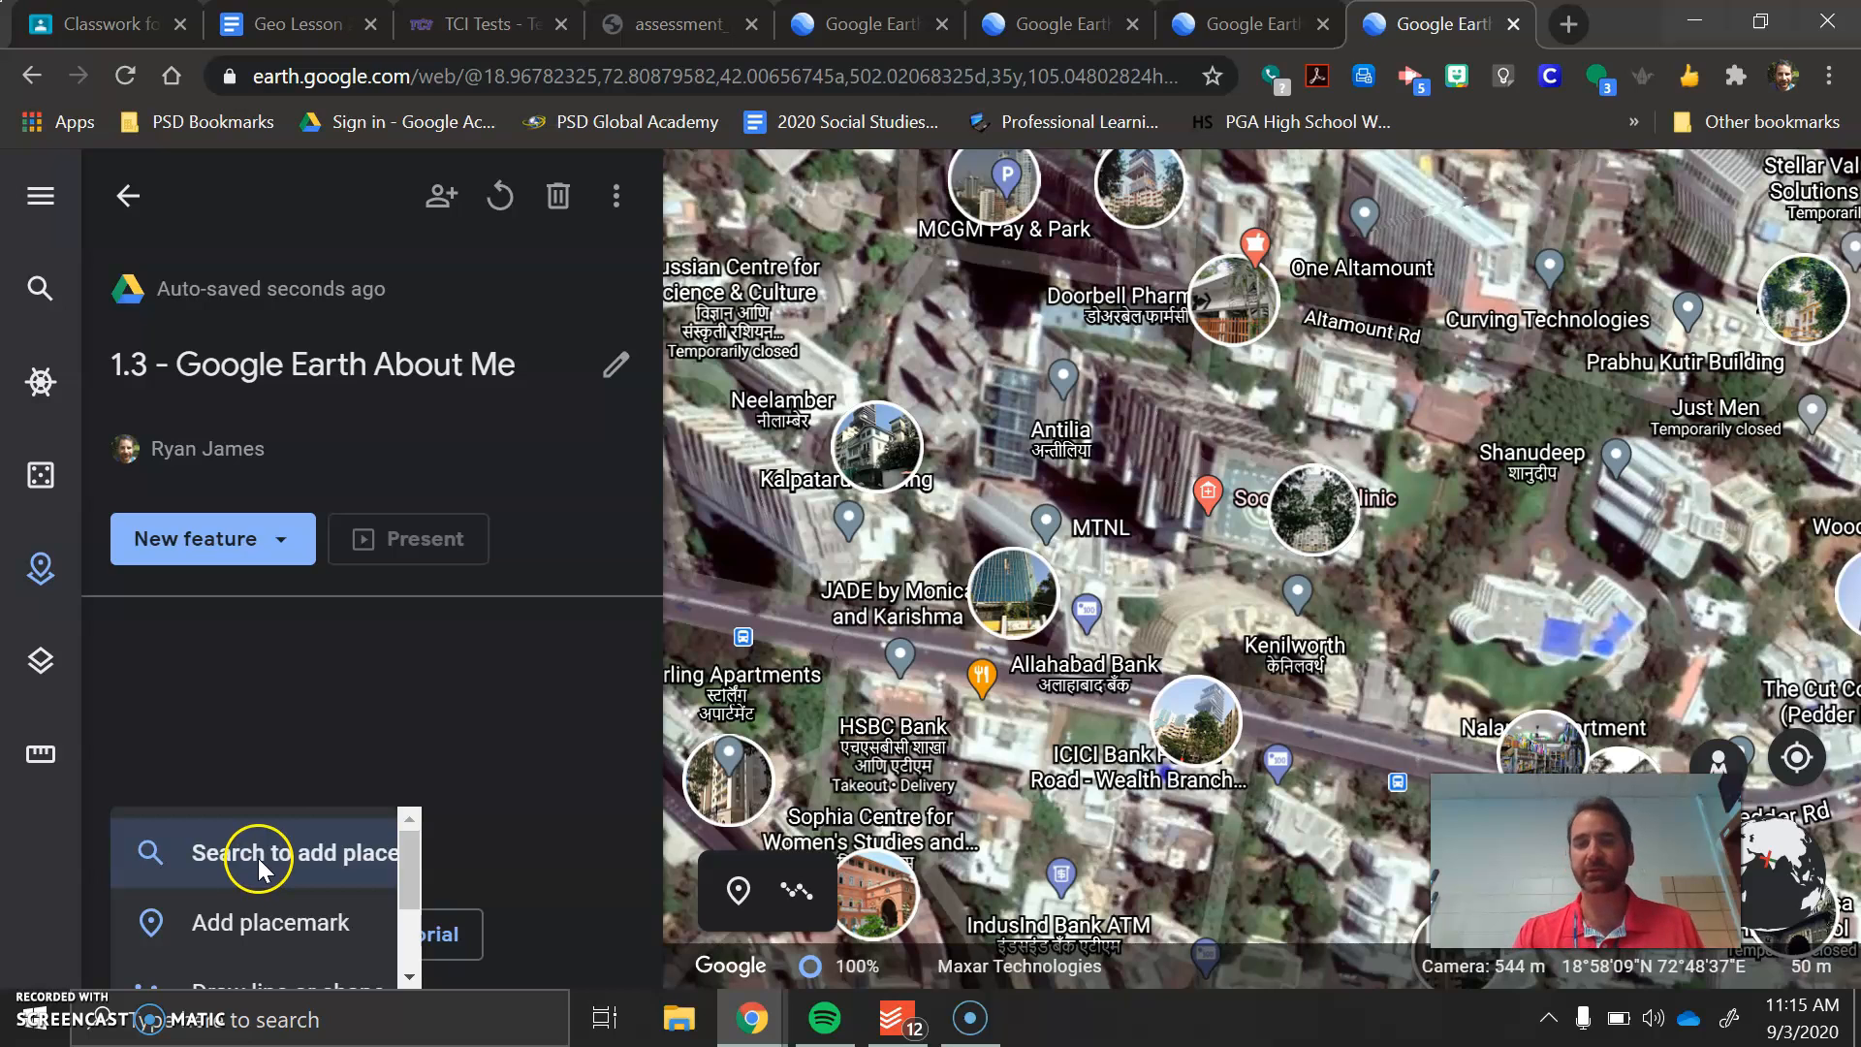
click(258, 858)
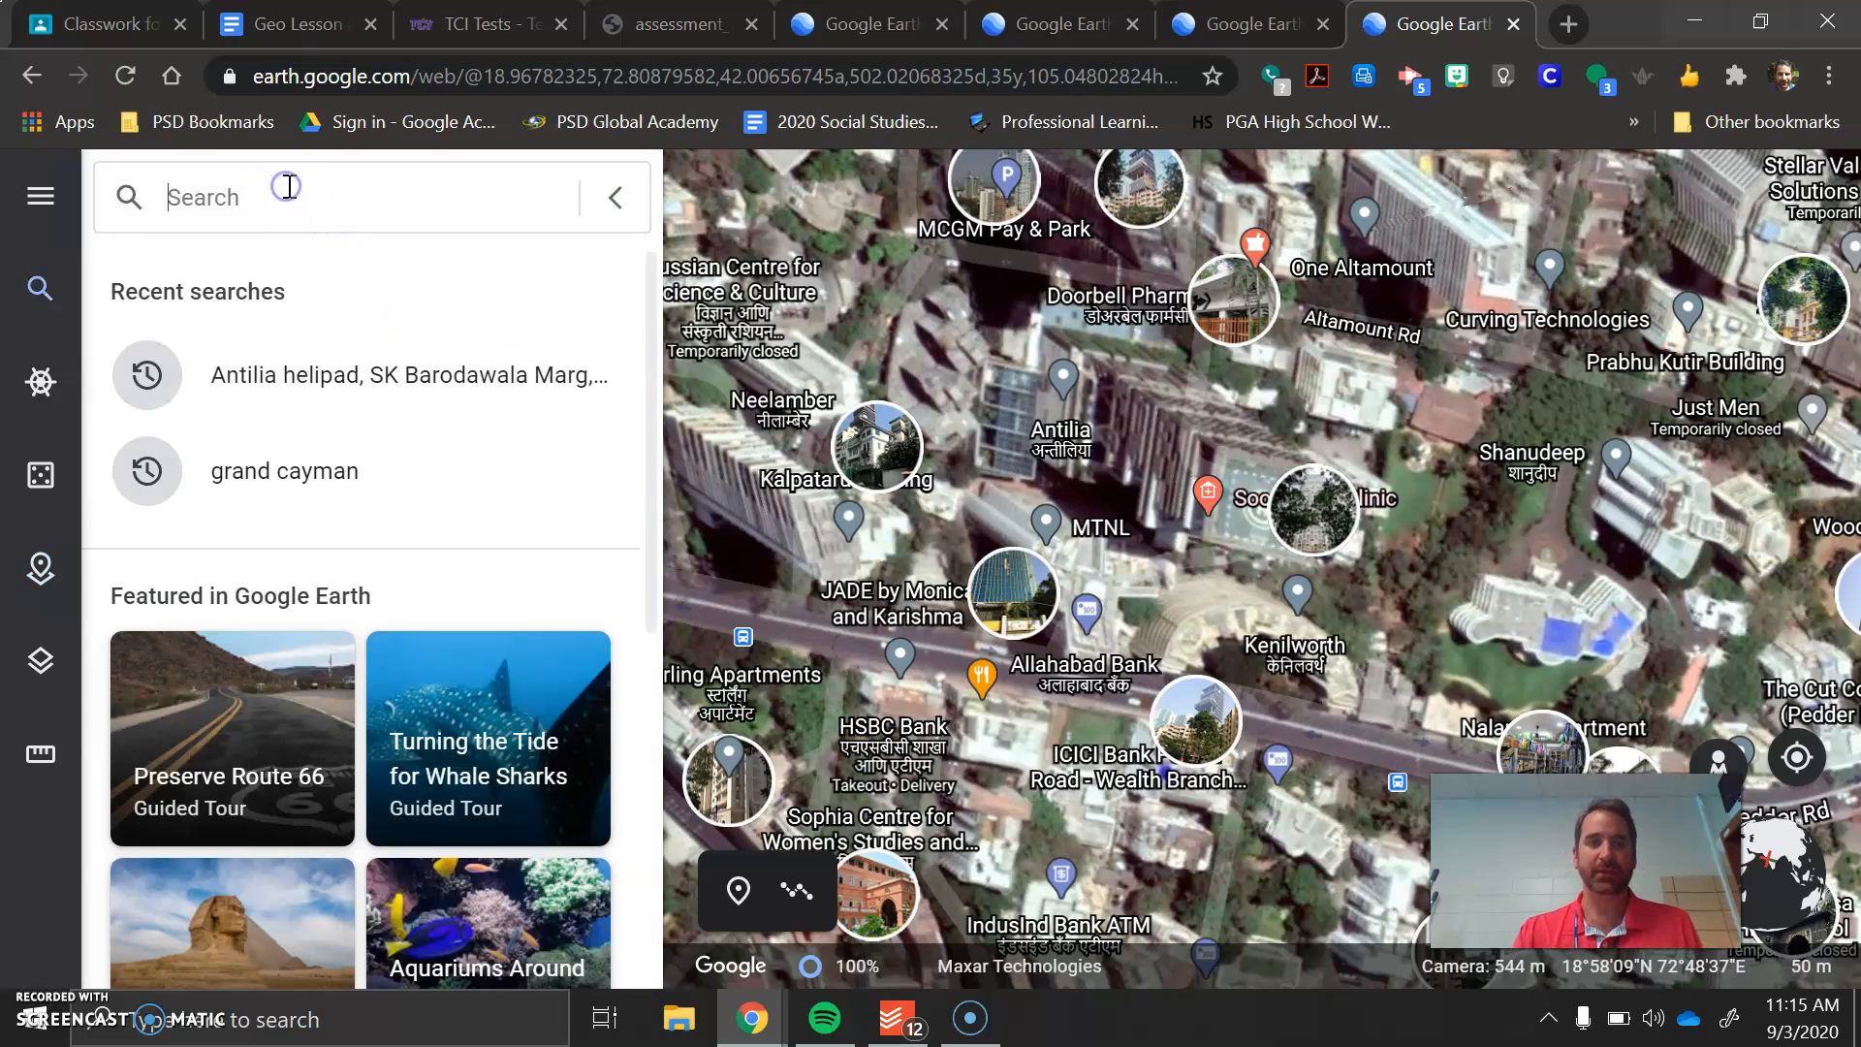
text(music )
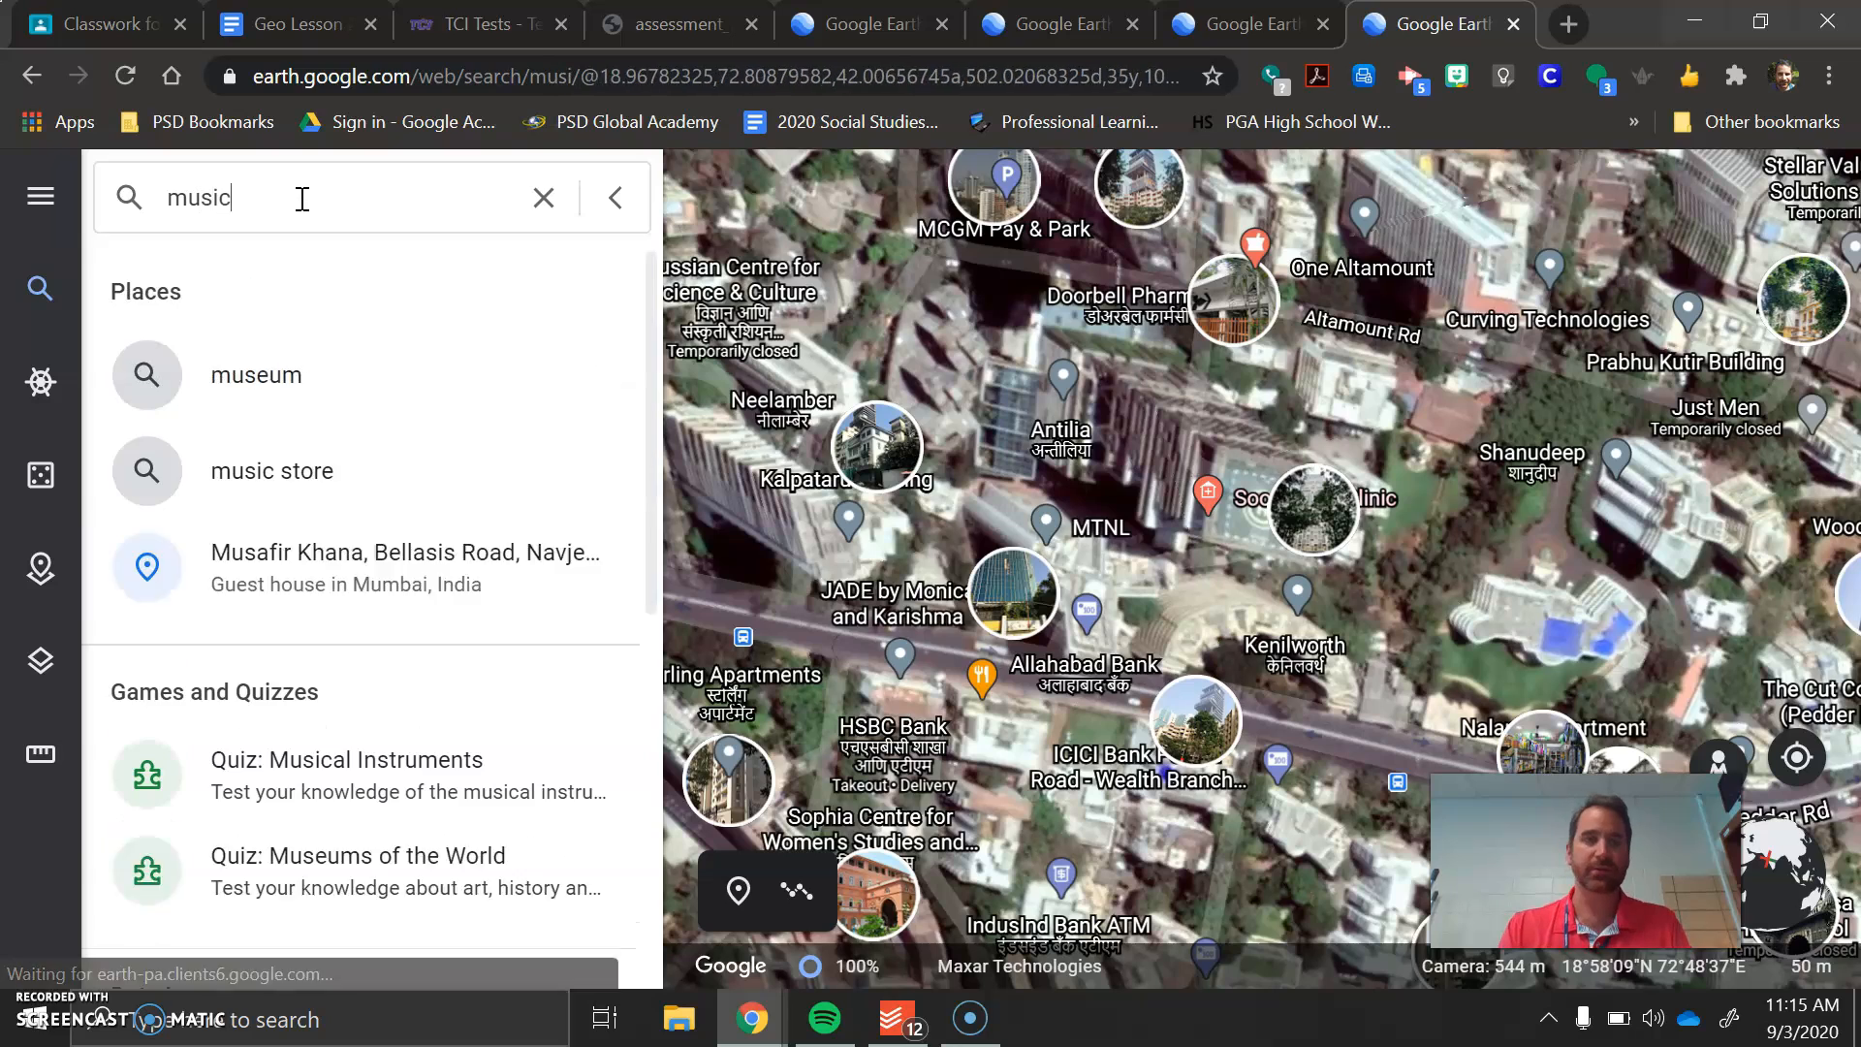
text(c)
text(ity)
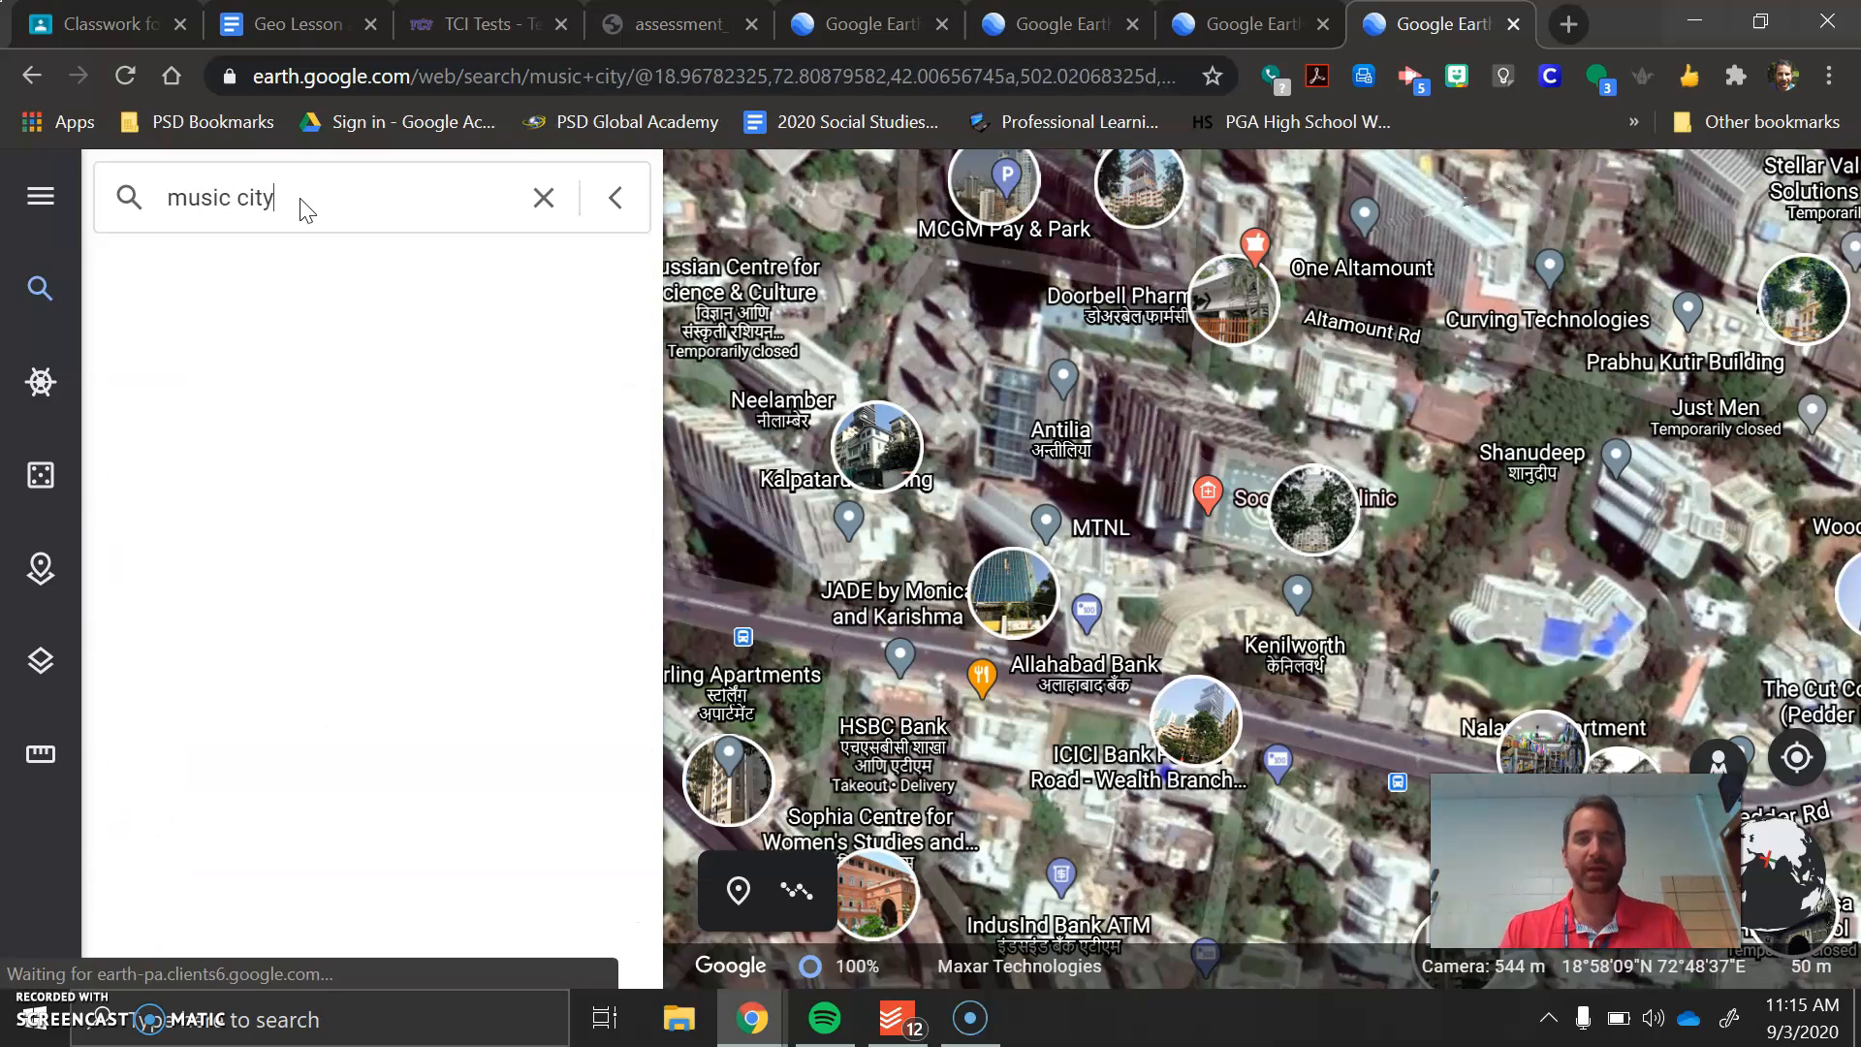
text( hot )
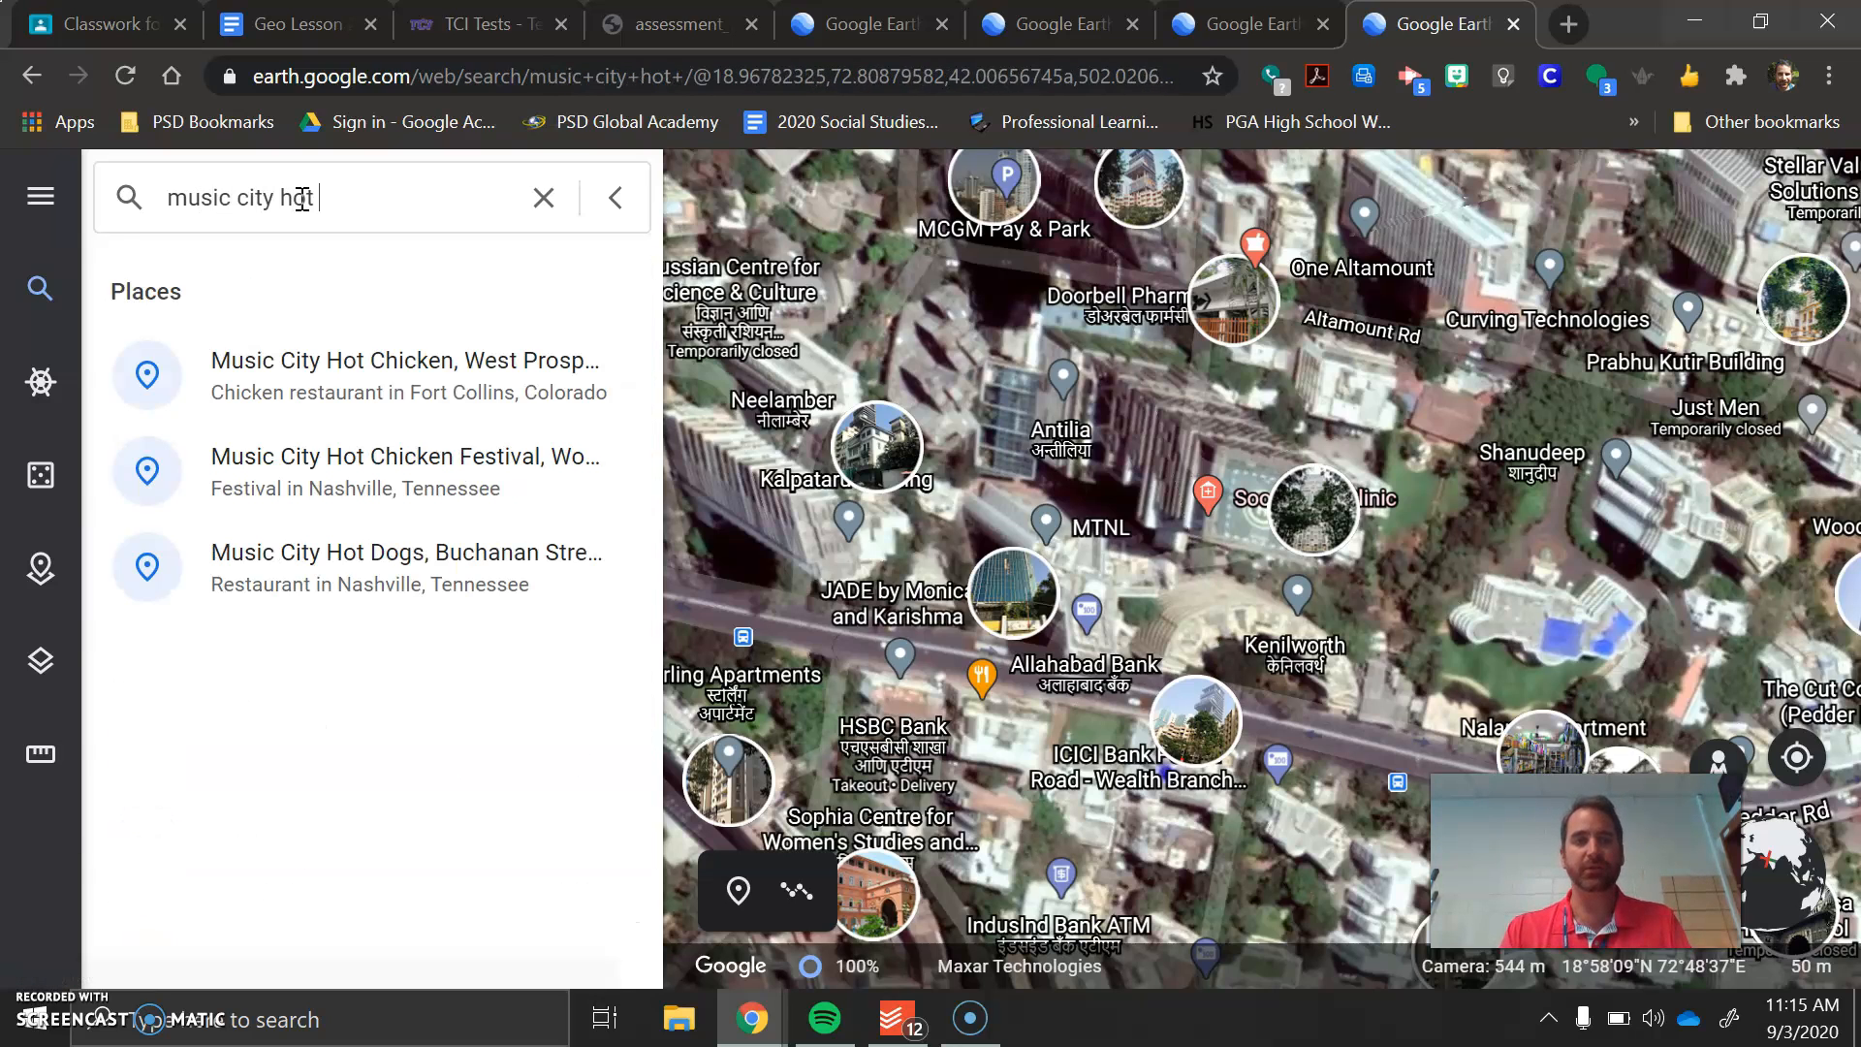
text(chicken)
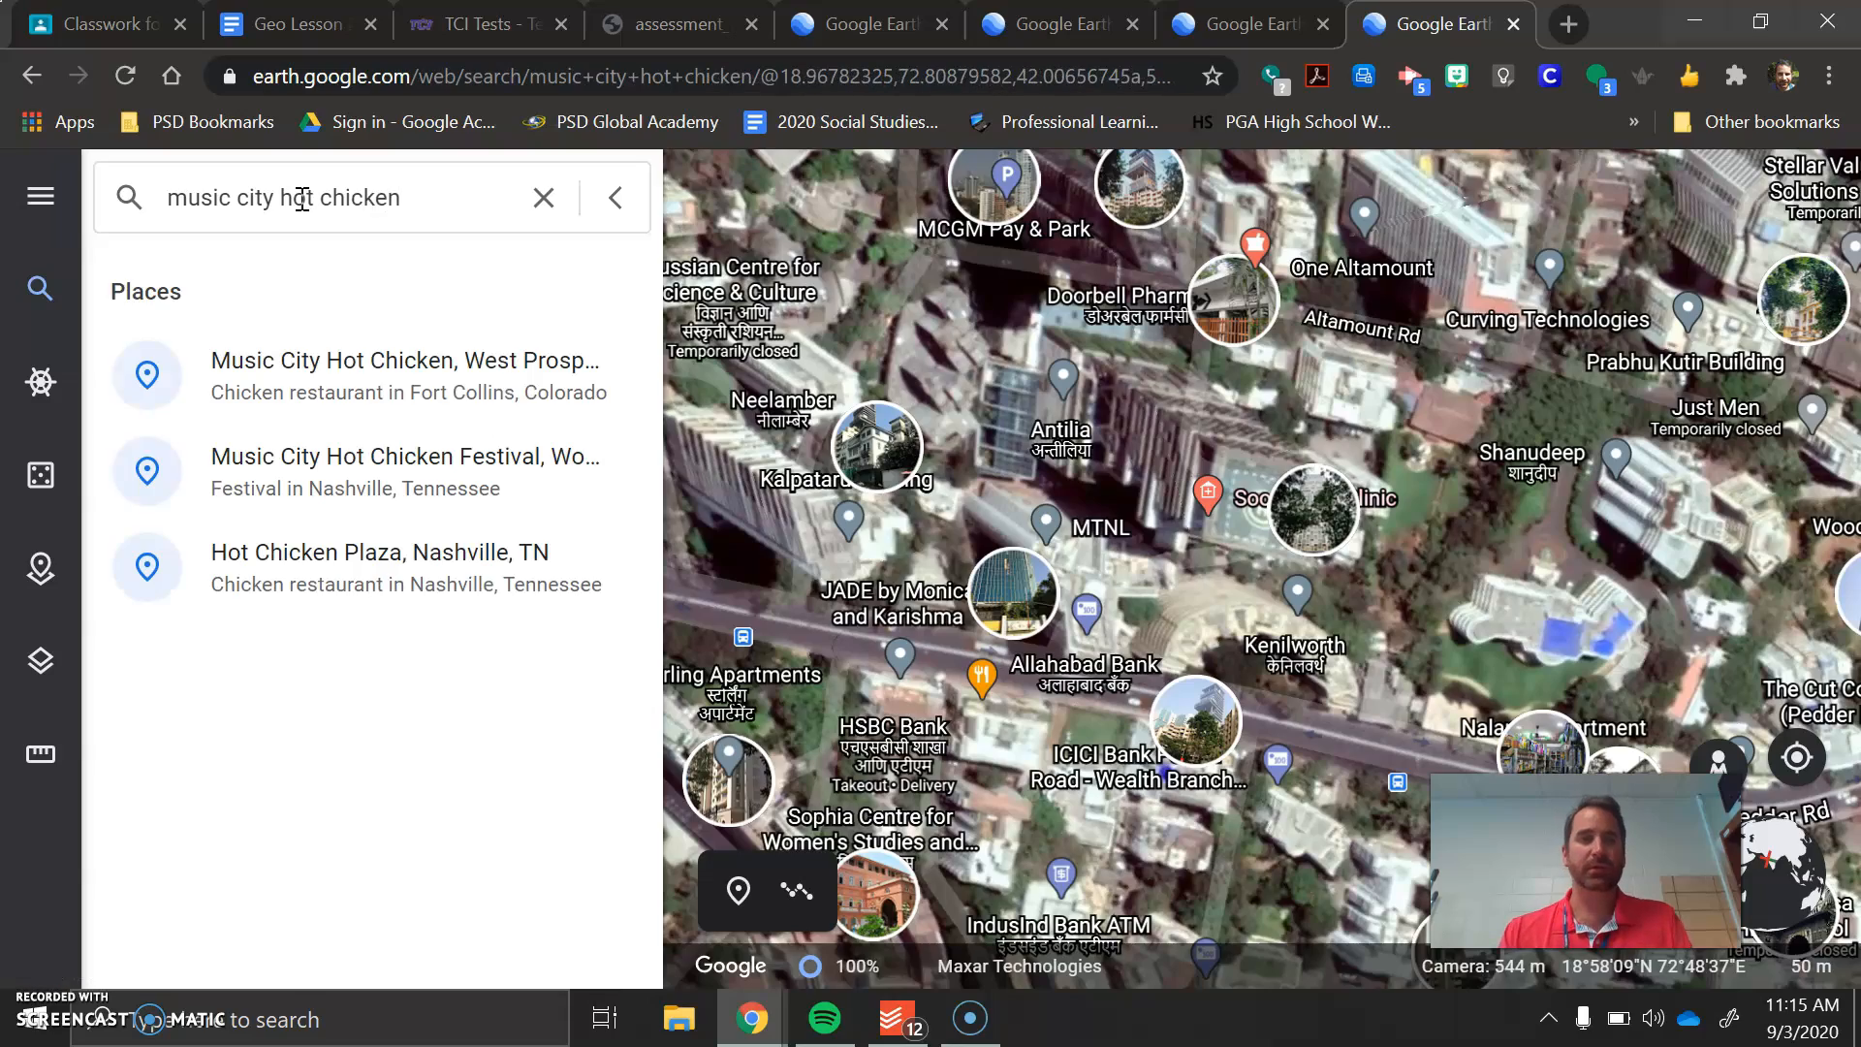
click(359, 392)
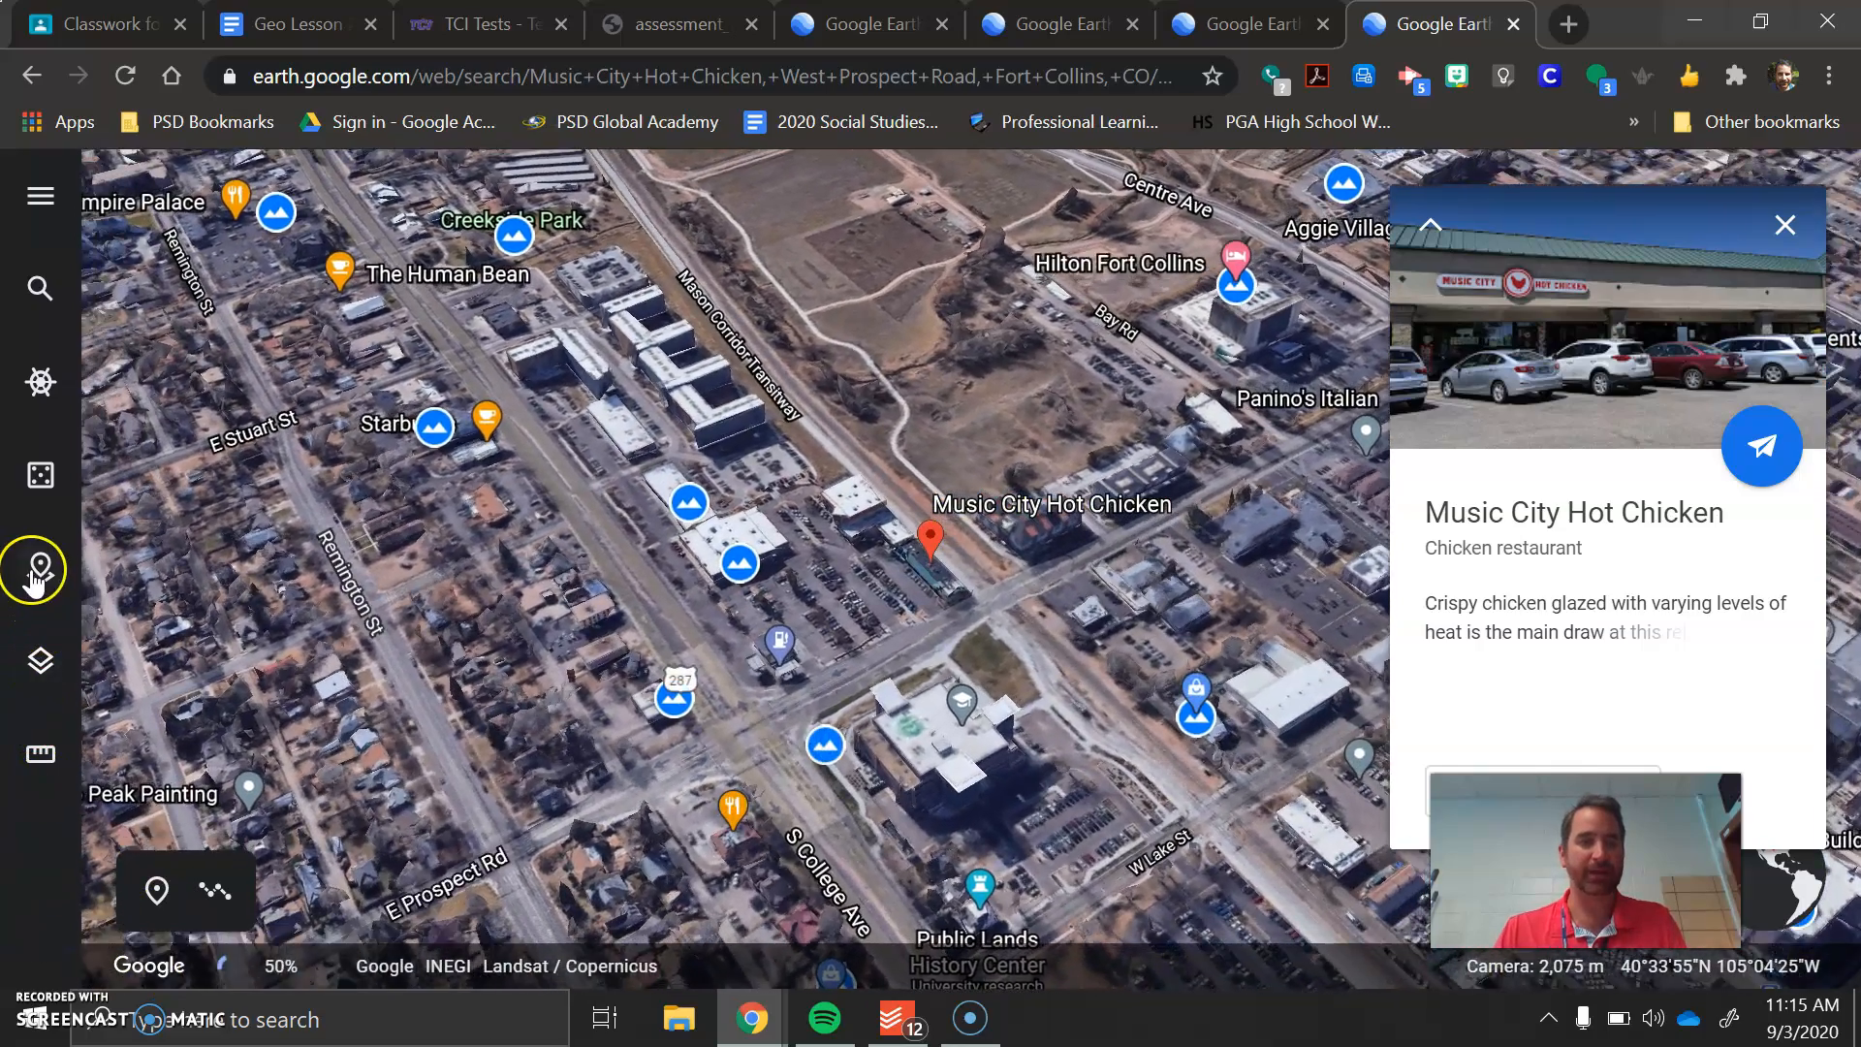
Add a placemark titled "Favorite Food" at the Music City Hot Chicken location and save it to the "1.3 - Google Earth About Me" project
click(36, 570)
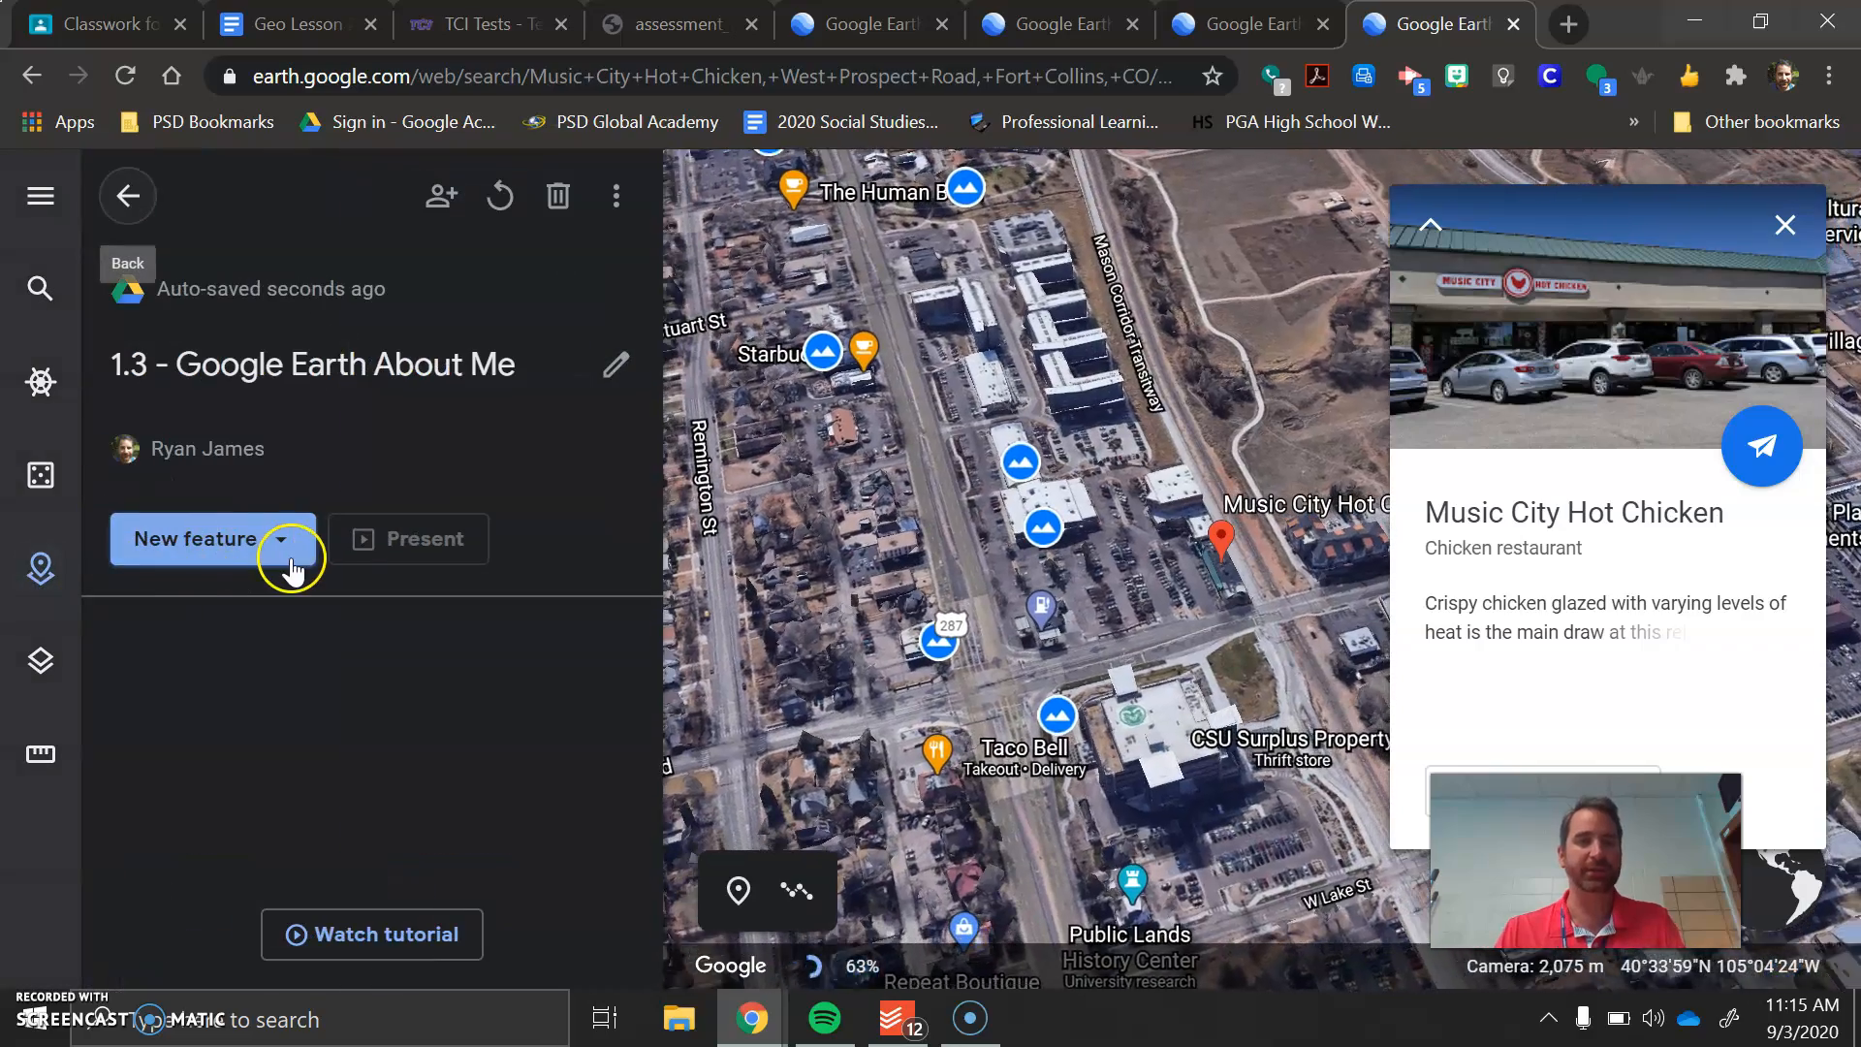
click(290, 558)
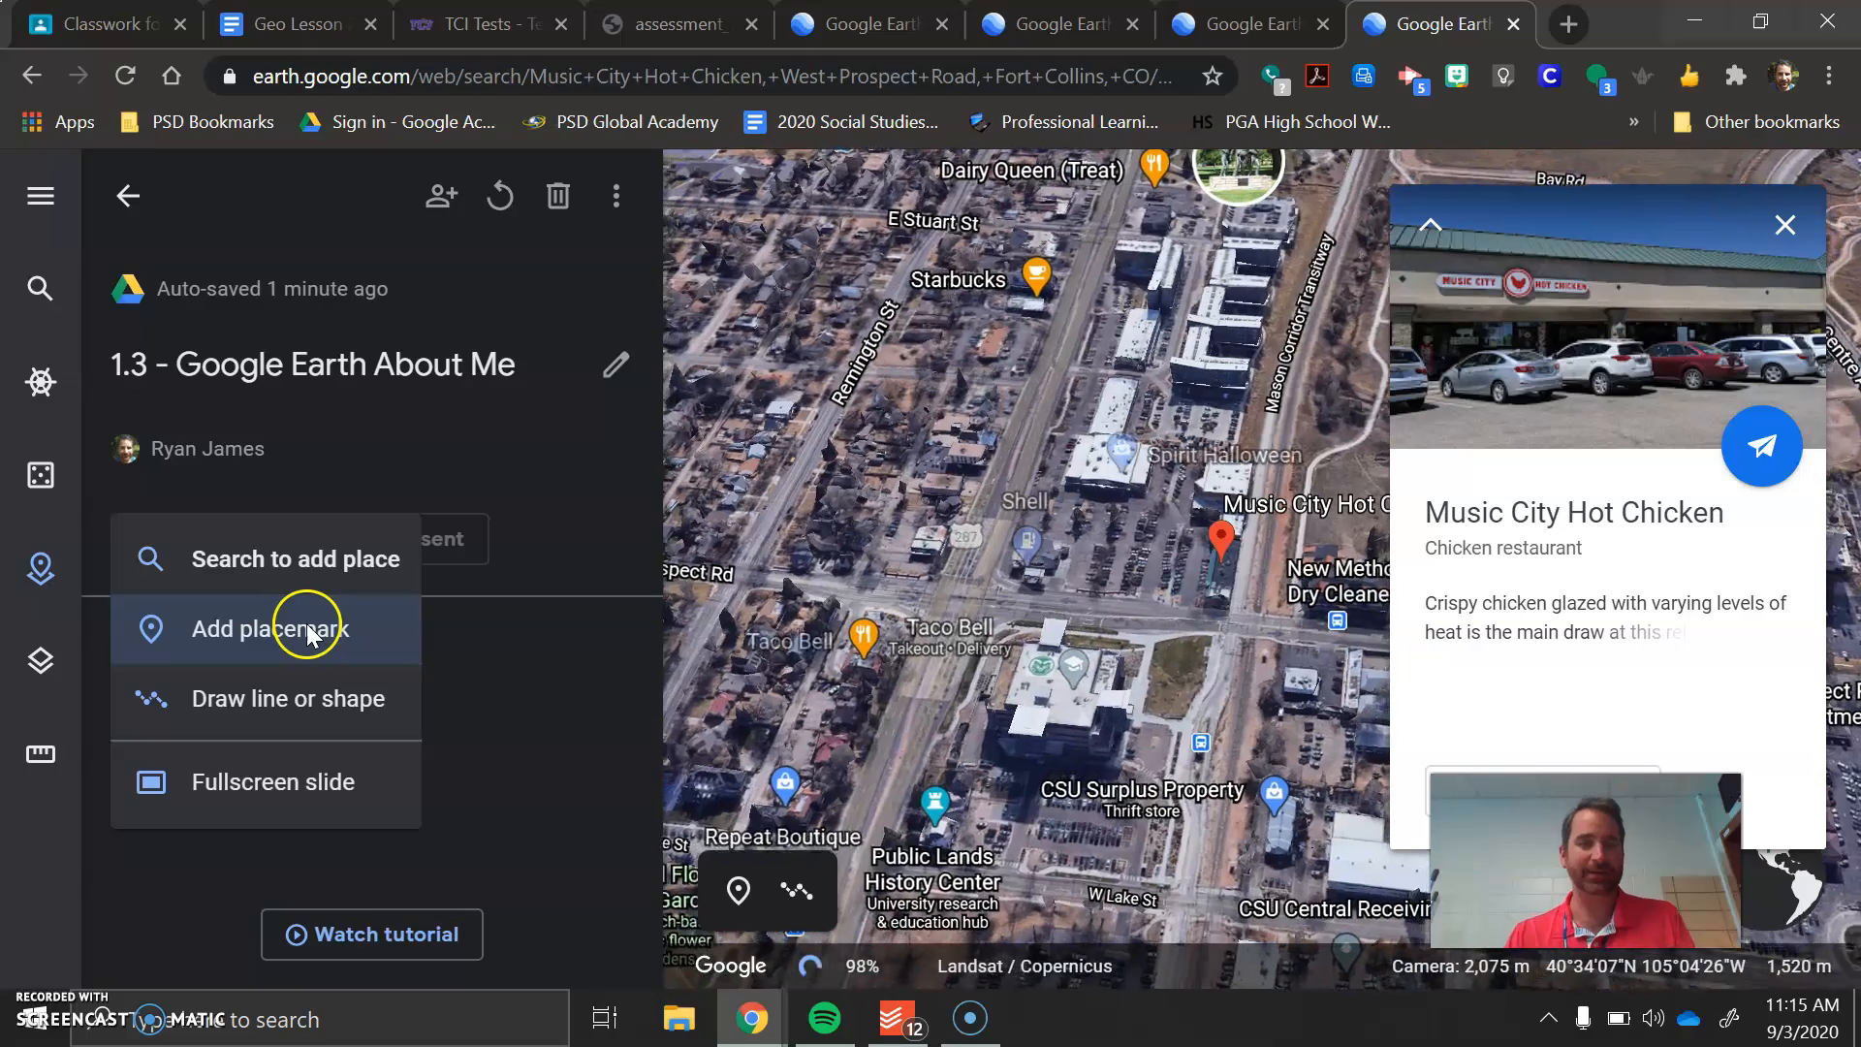
click(393, 631)
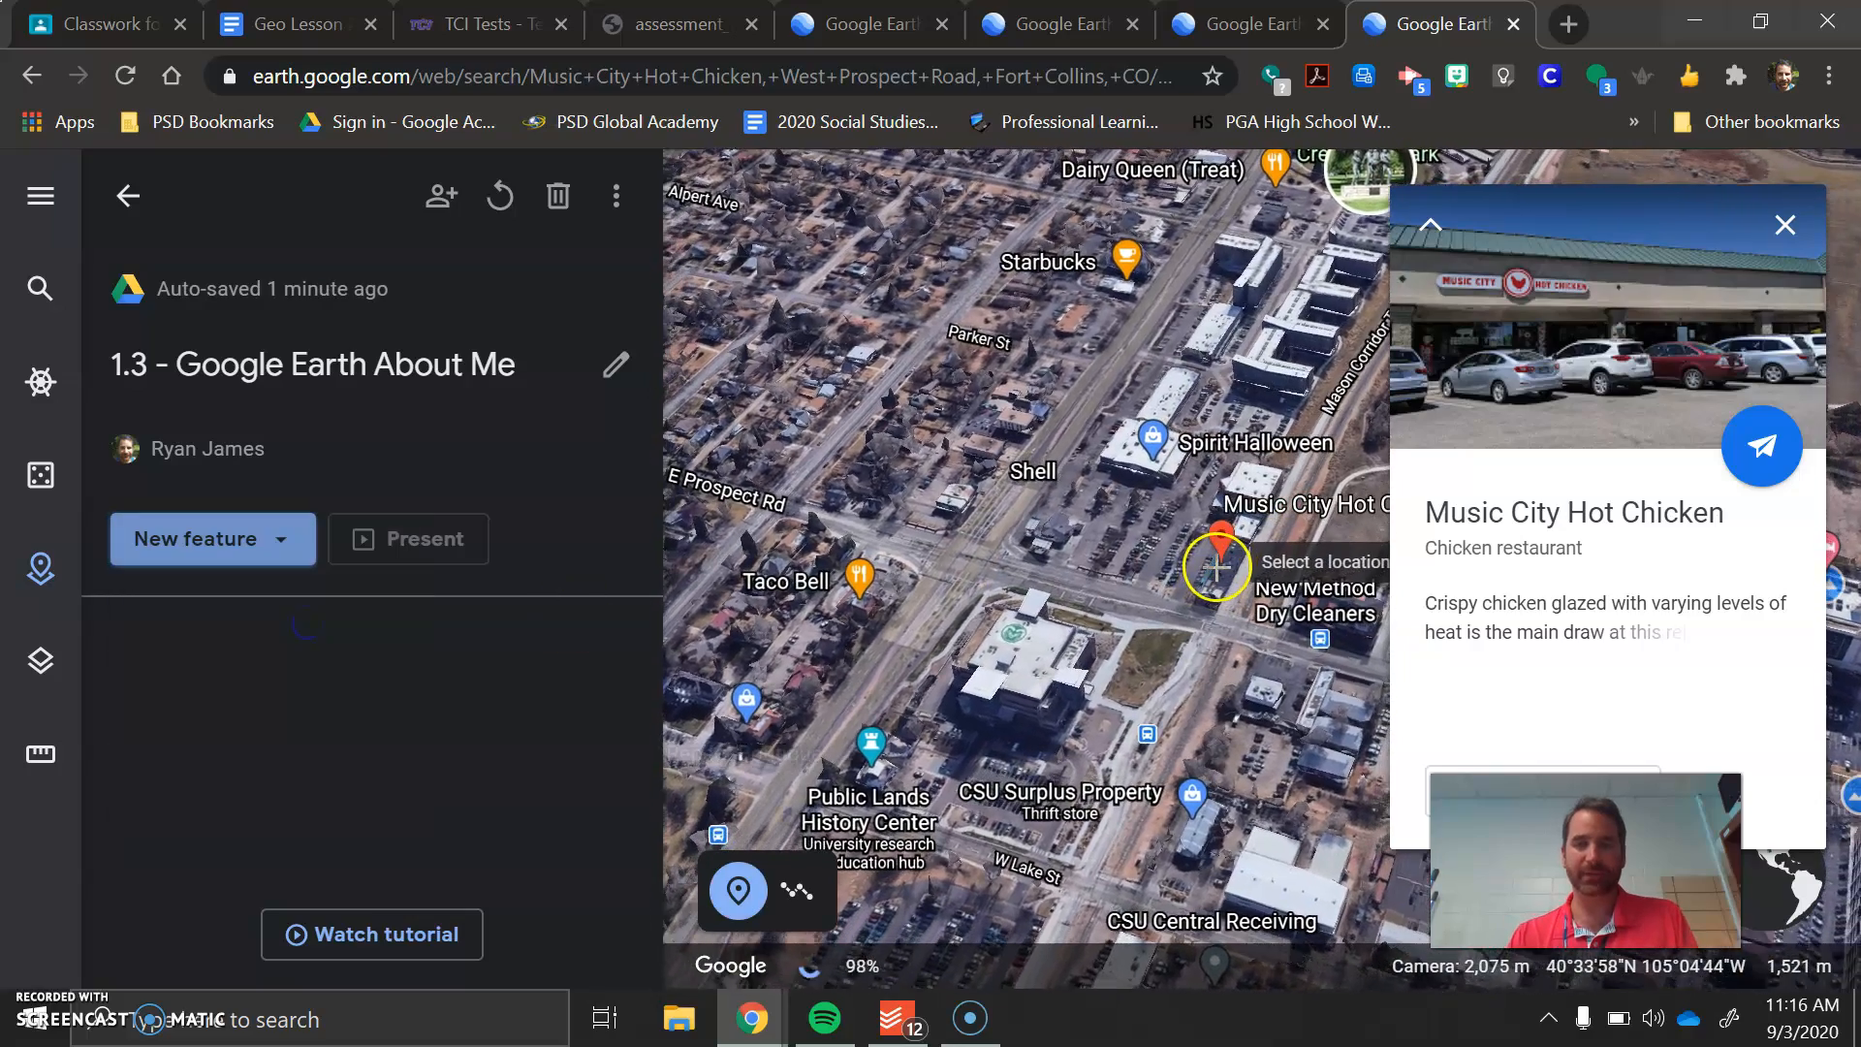
click(1217, 568)
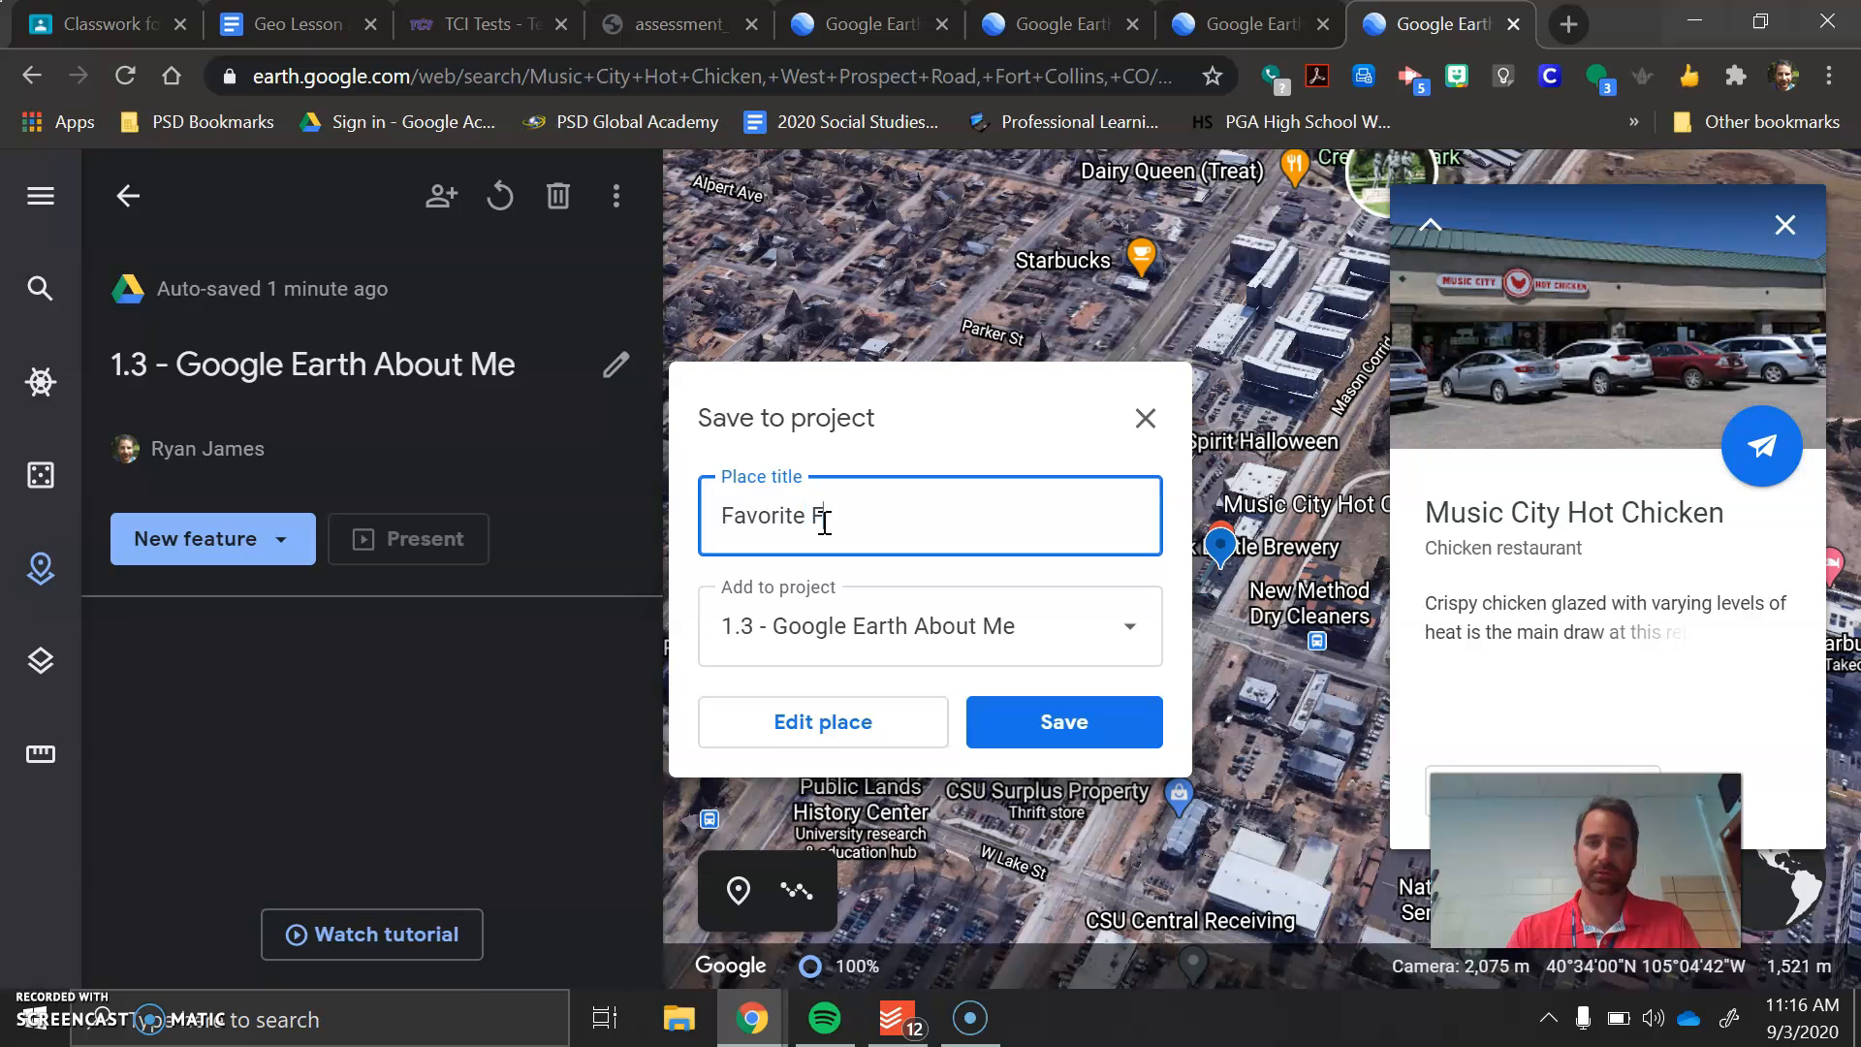
click(1085, 727)
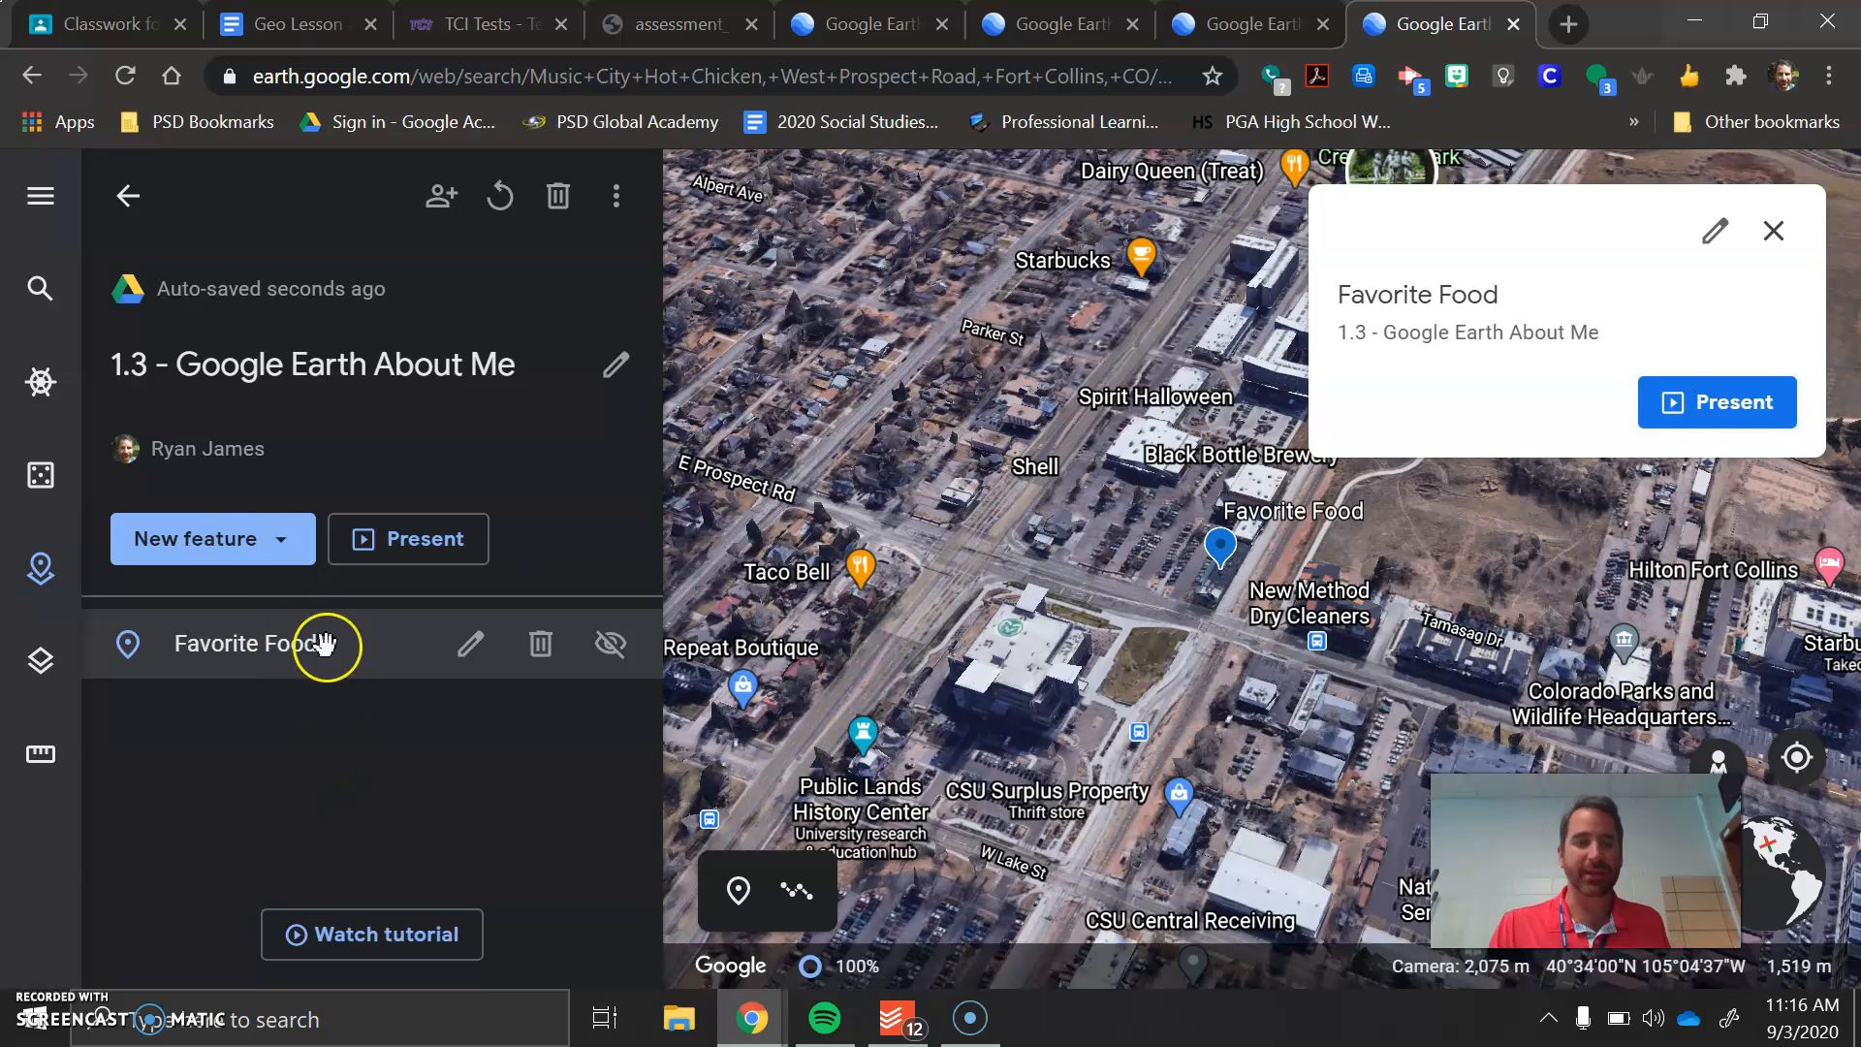
Add a fullscreen slide to the "1.3 - Google Earth About Me" project and title it "Hot Chicken"
click(280, 541)
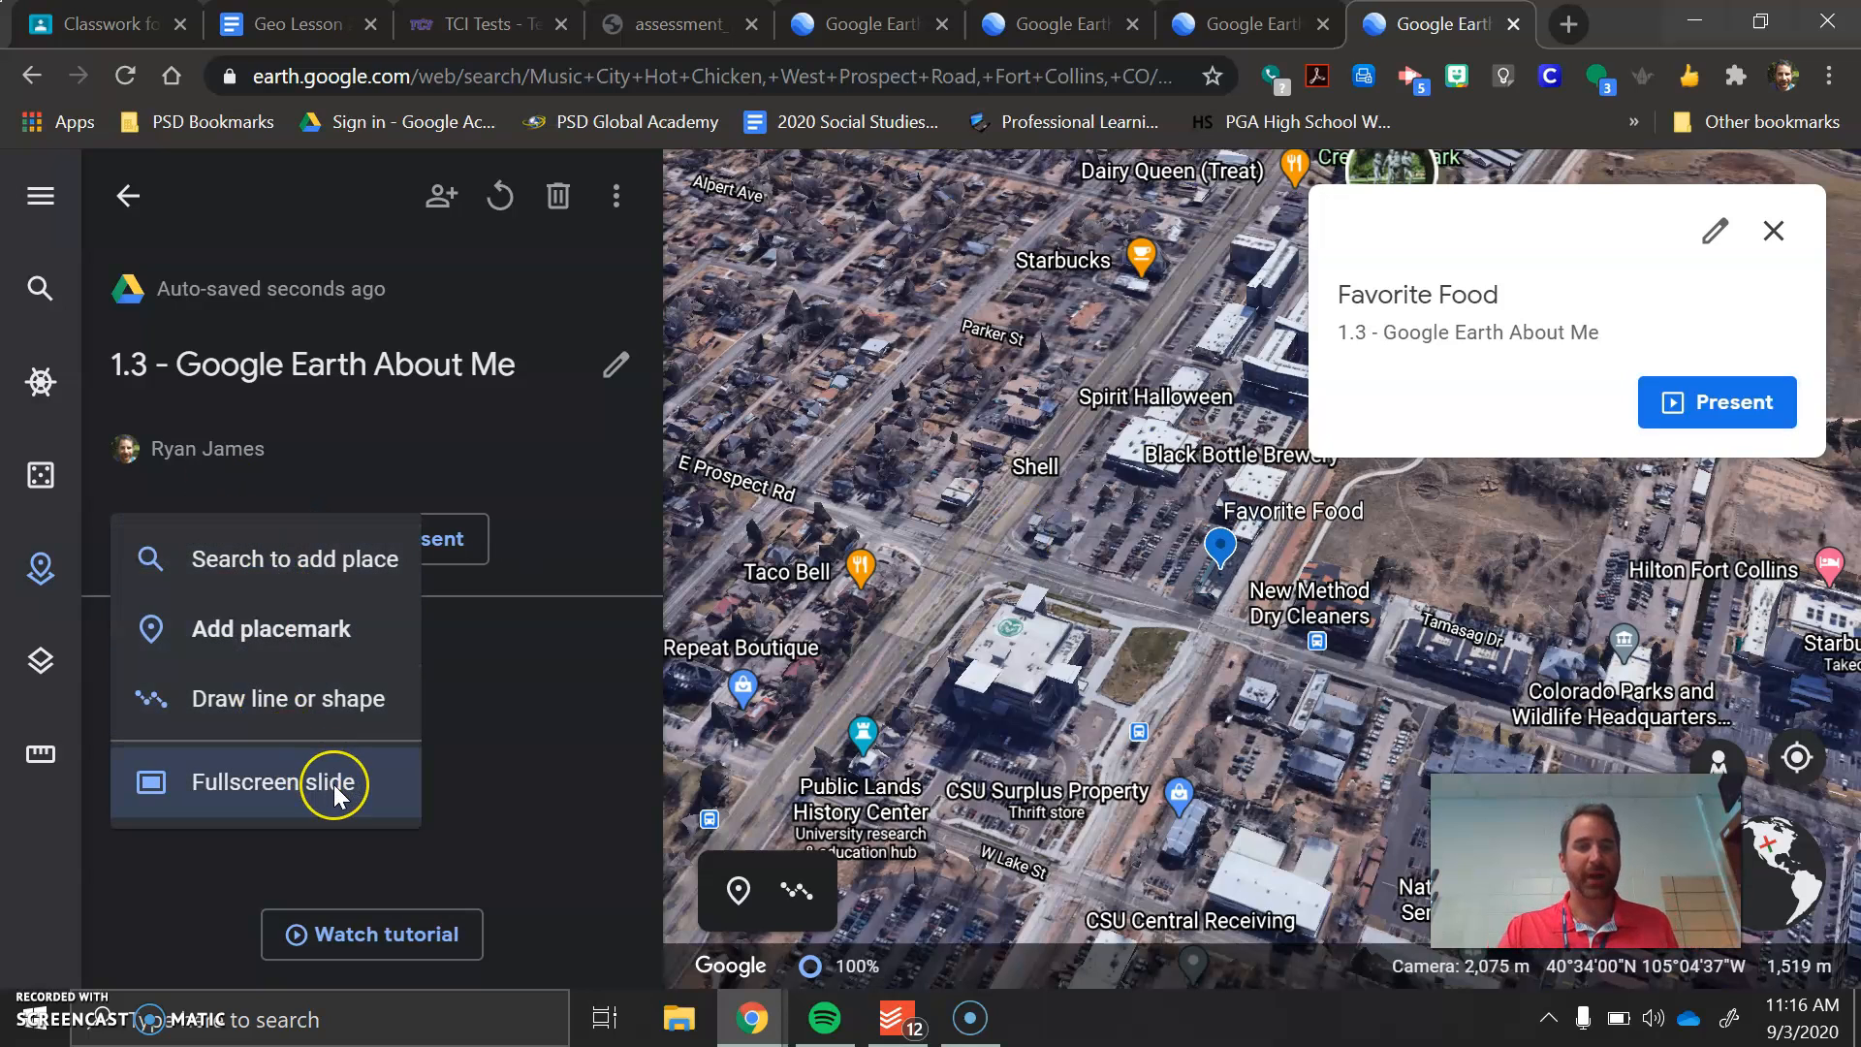
click(334, 784)
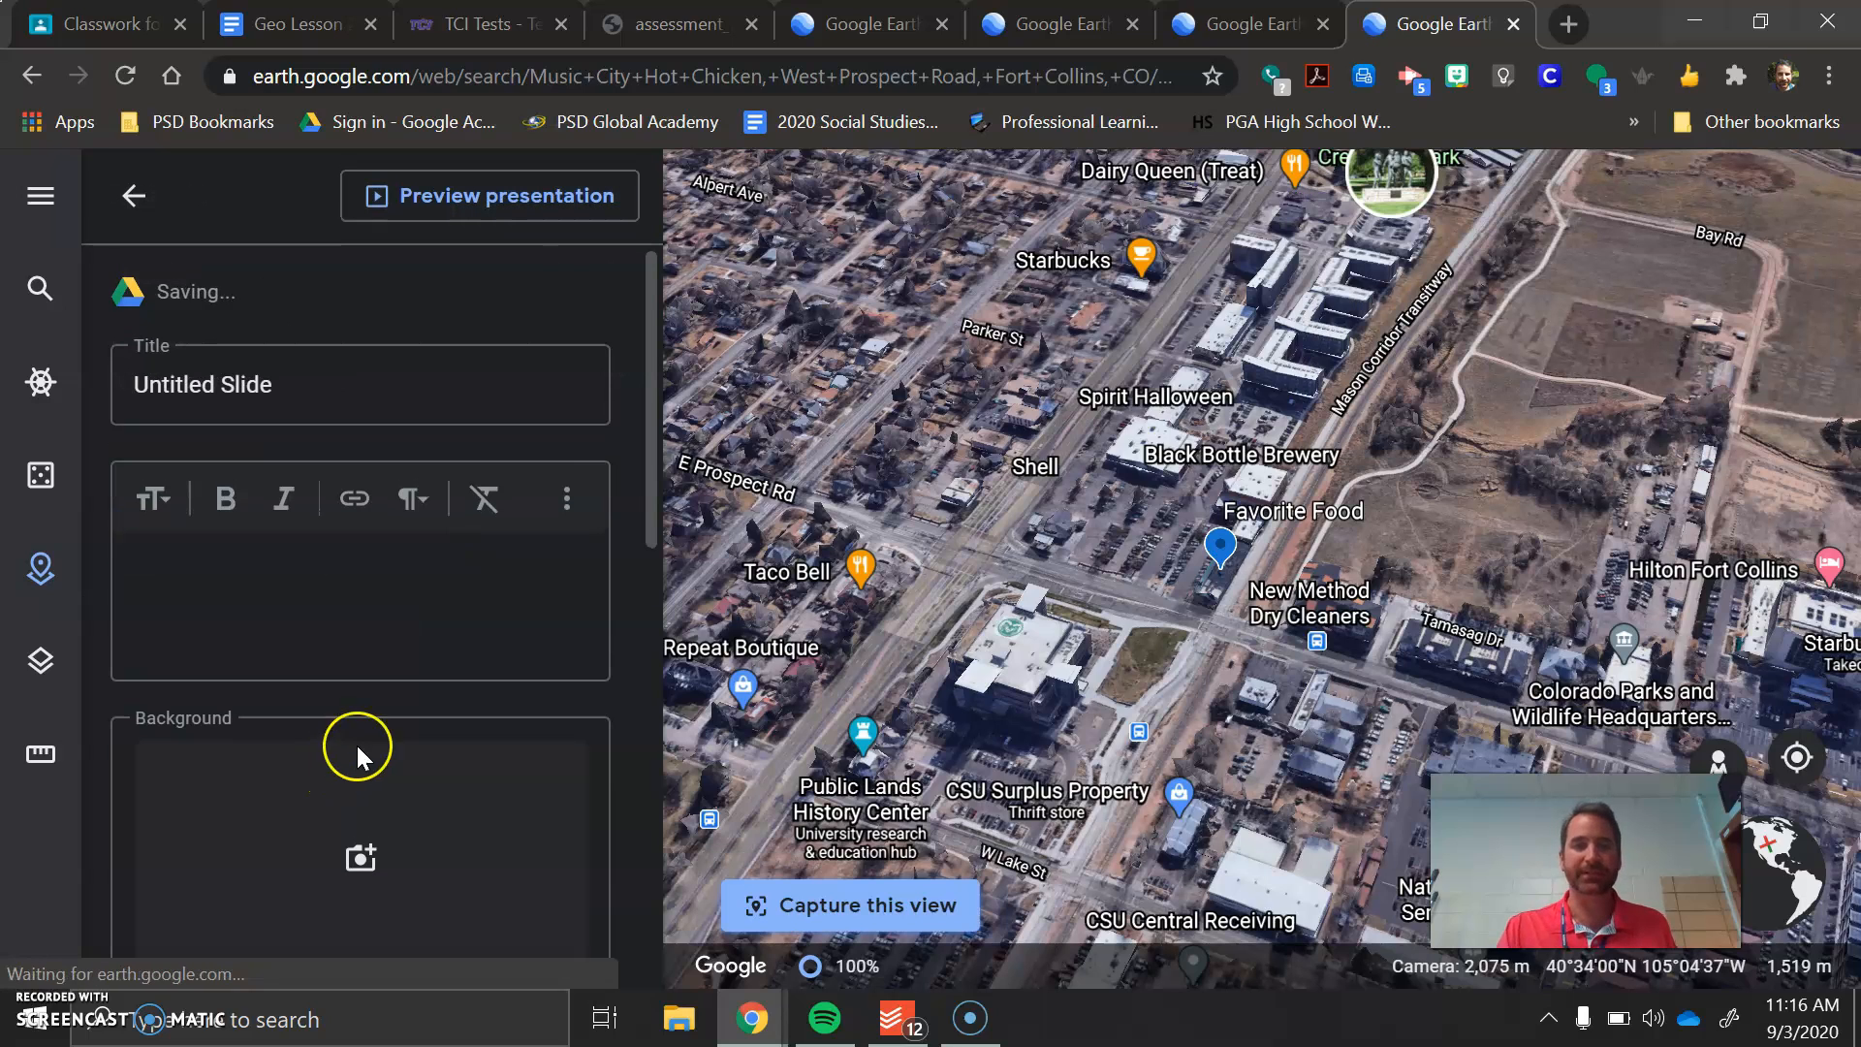
click(283, 385)
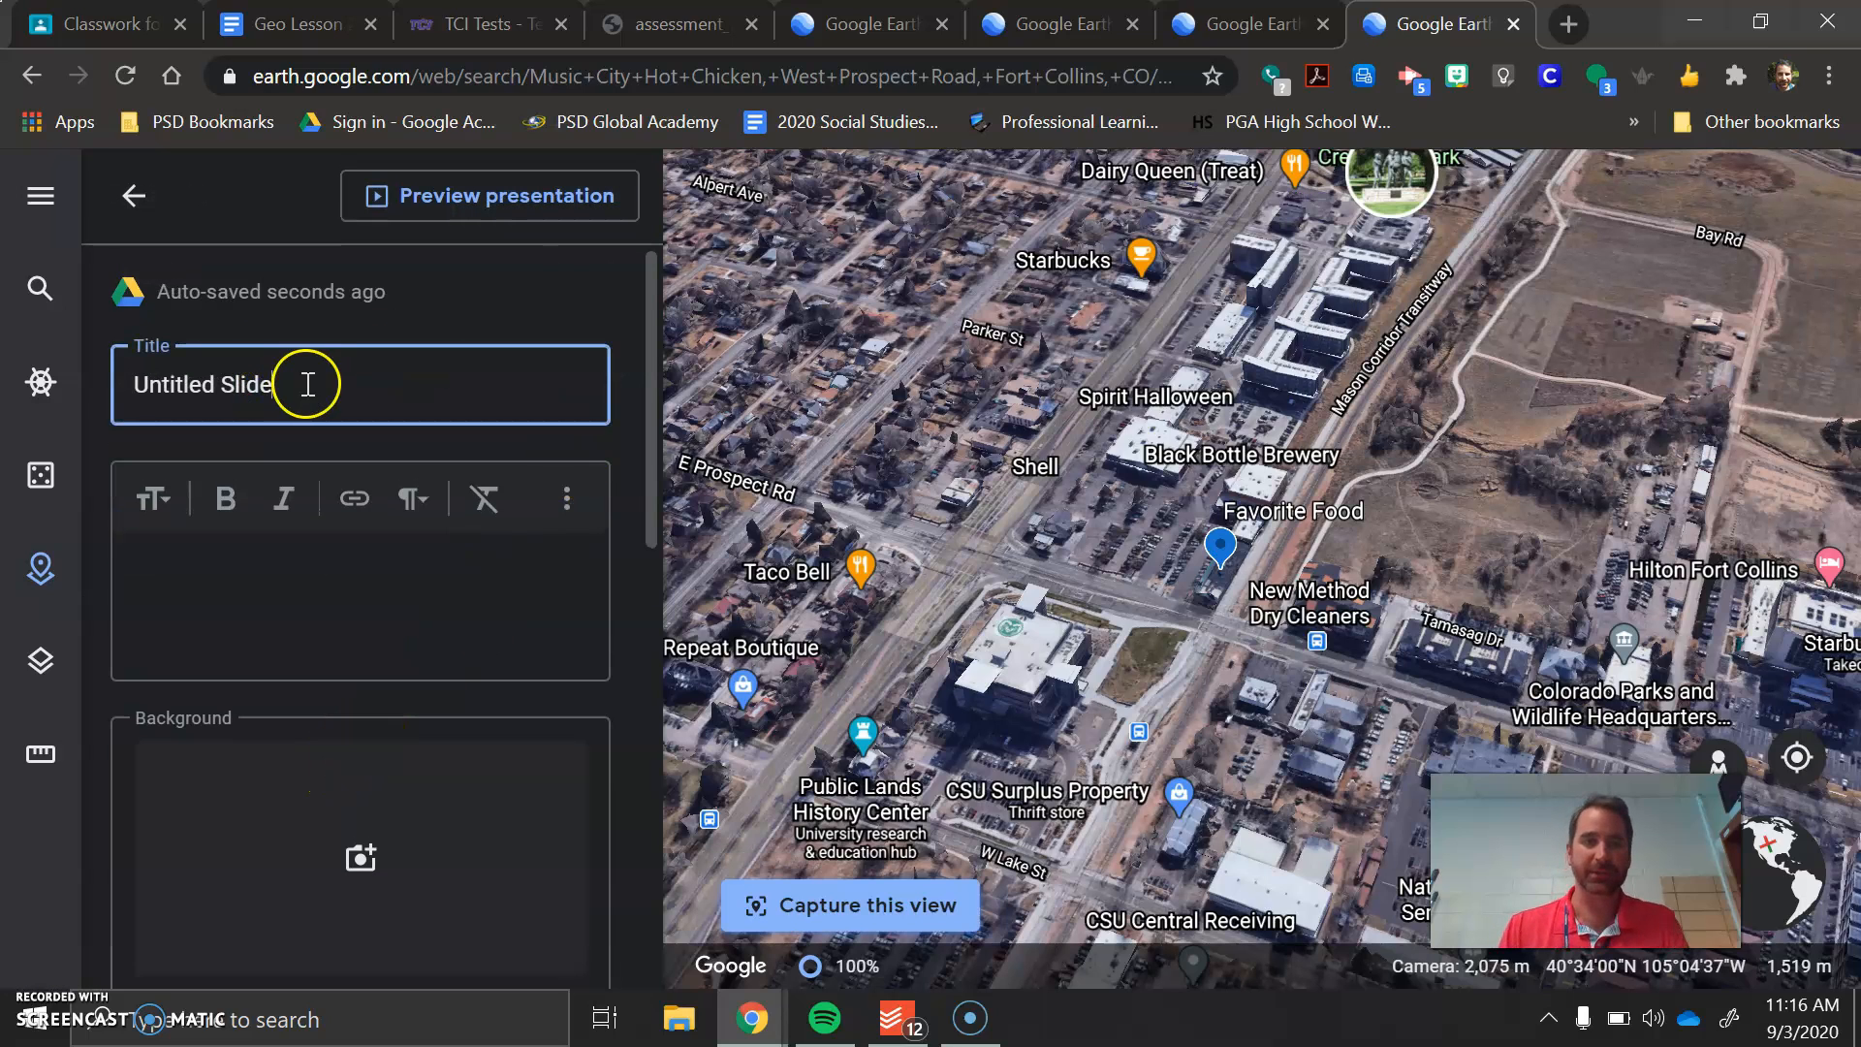
drag(307, 385, 84, 380)
text(Hot Chicken)
Enter "My favorite food is hot chicken!" as the Hot Chicken slide's description
click(176, 631)
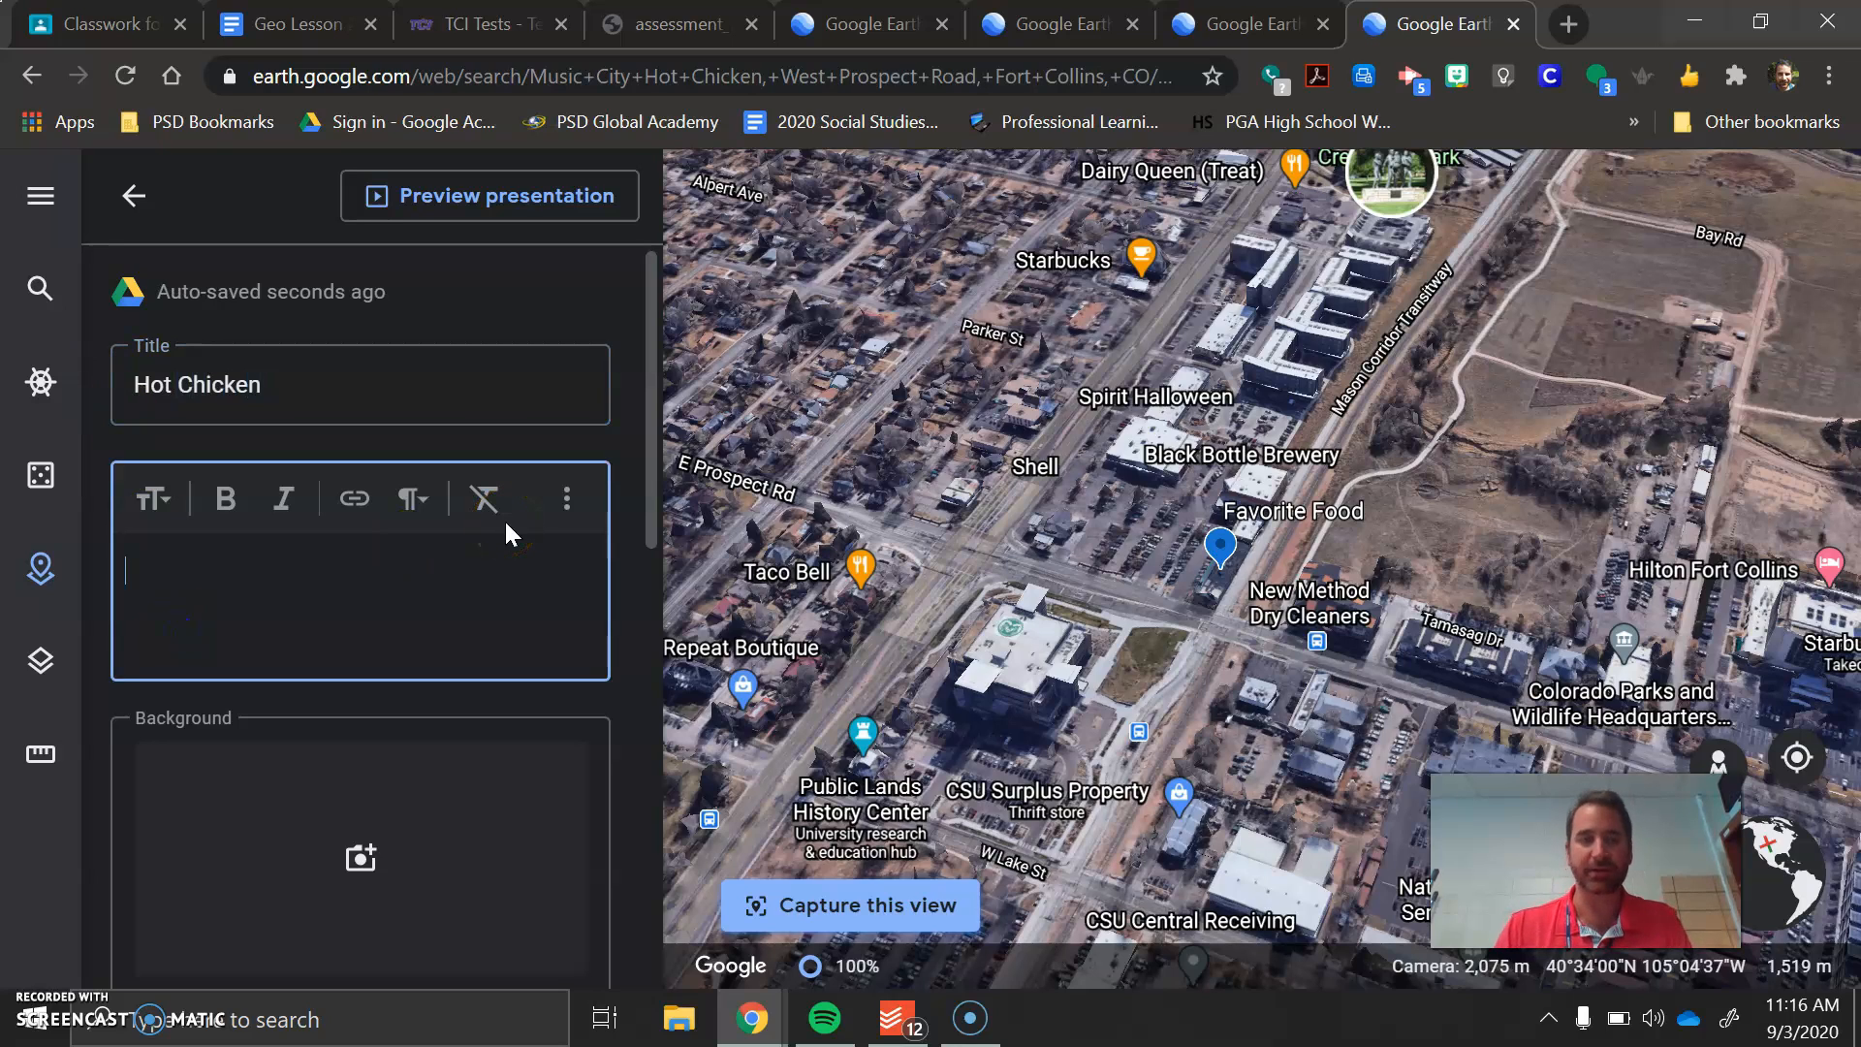
text(My favorite )
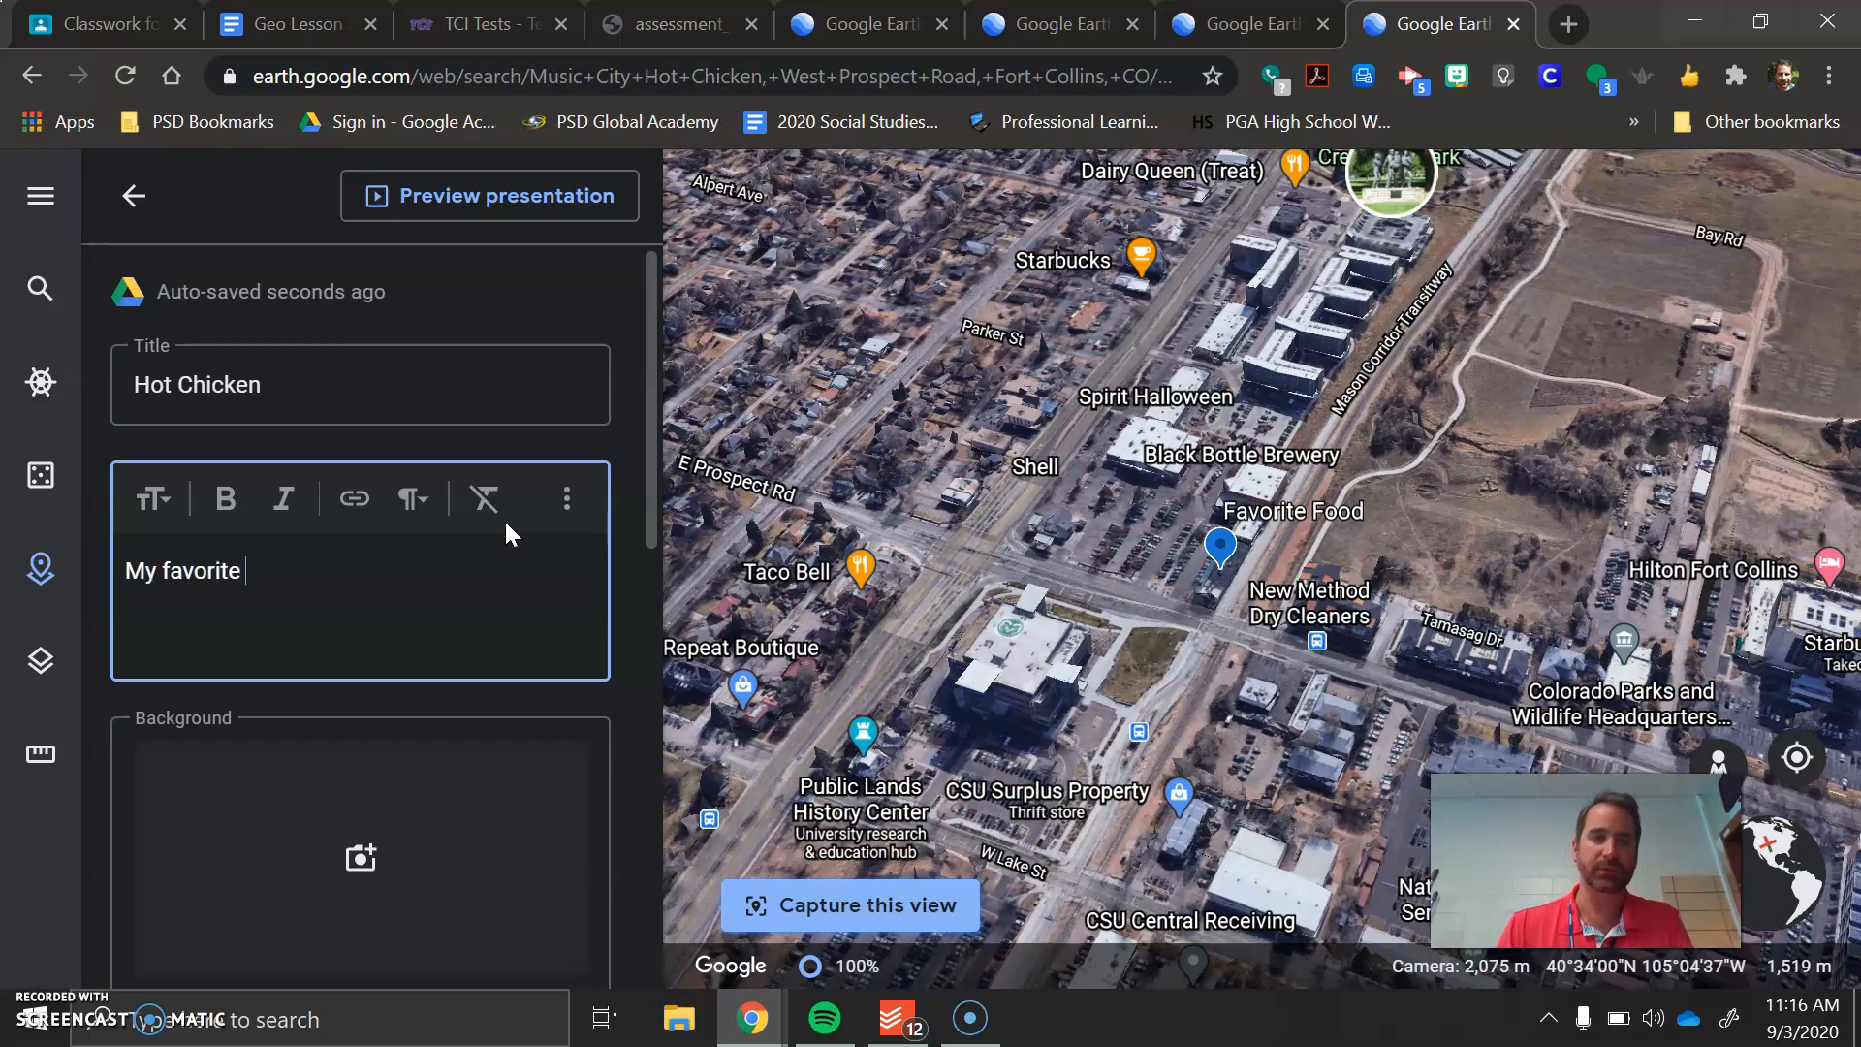
text(food is)
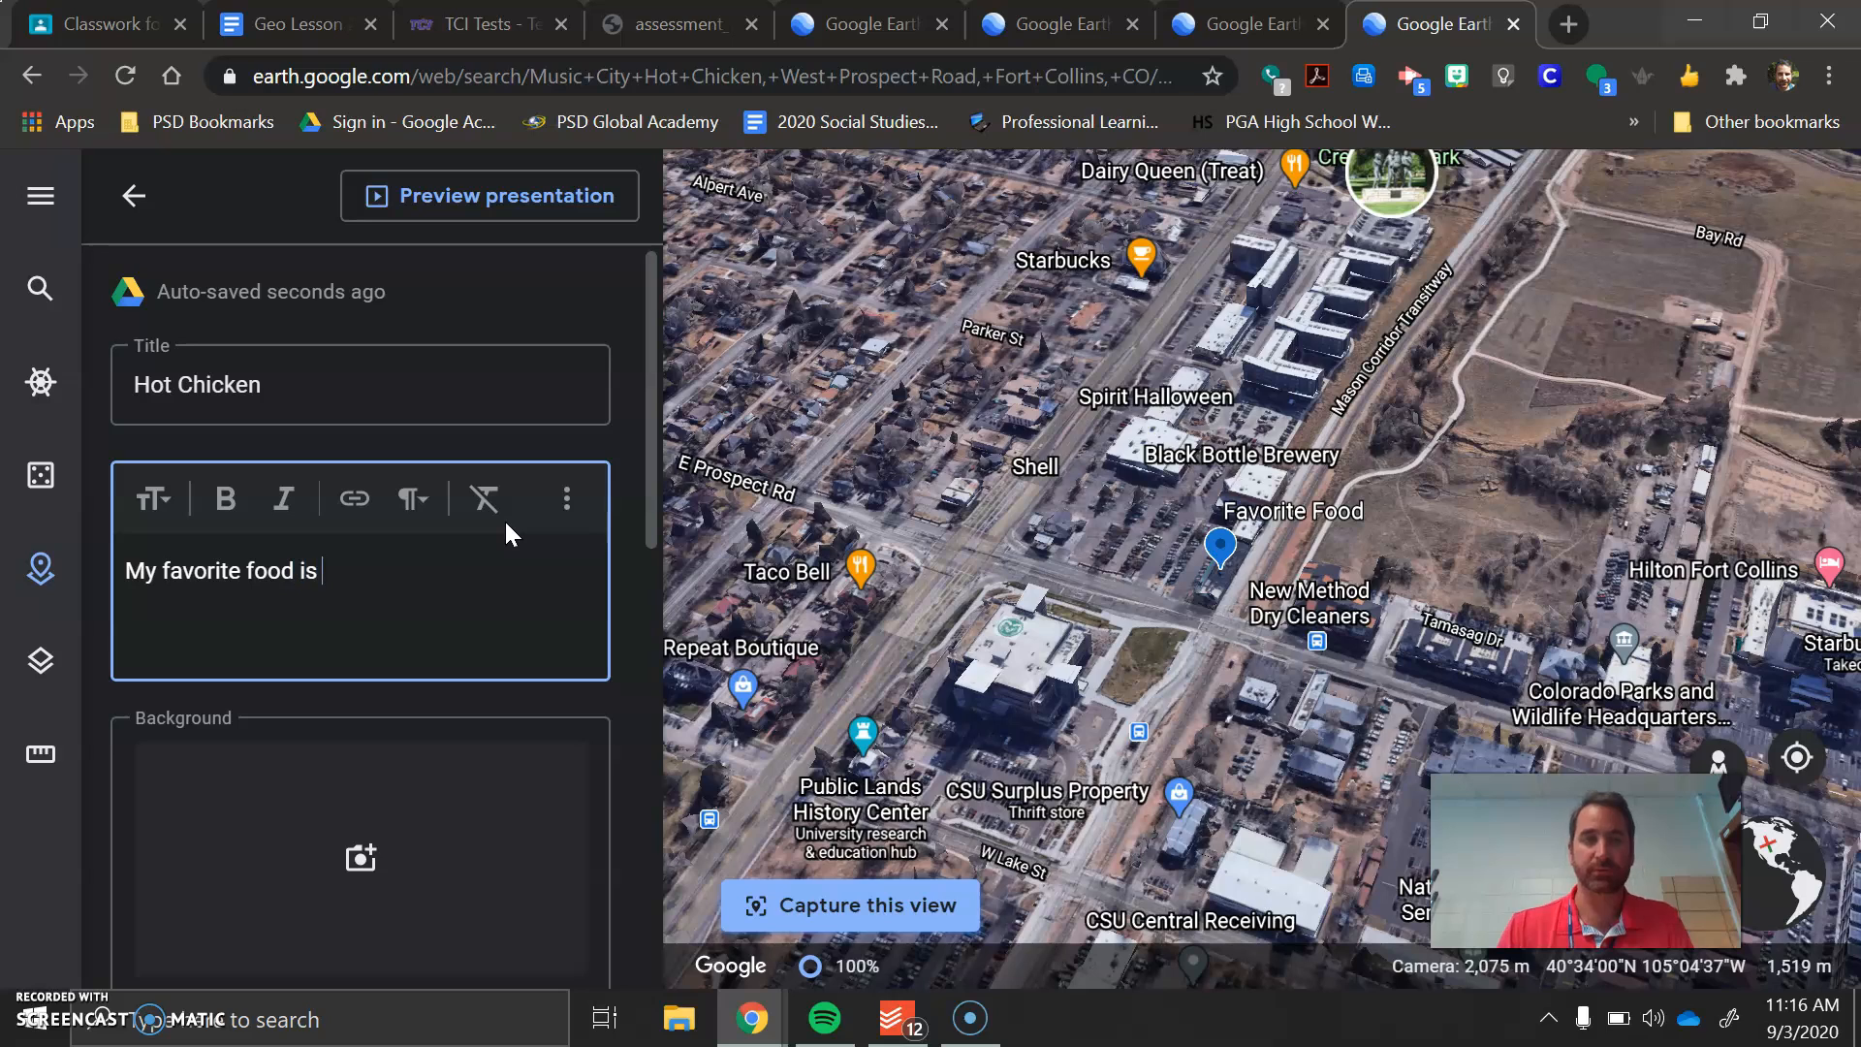
text( hot chick)
key(BackSpace)
text(cken!)
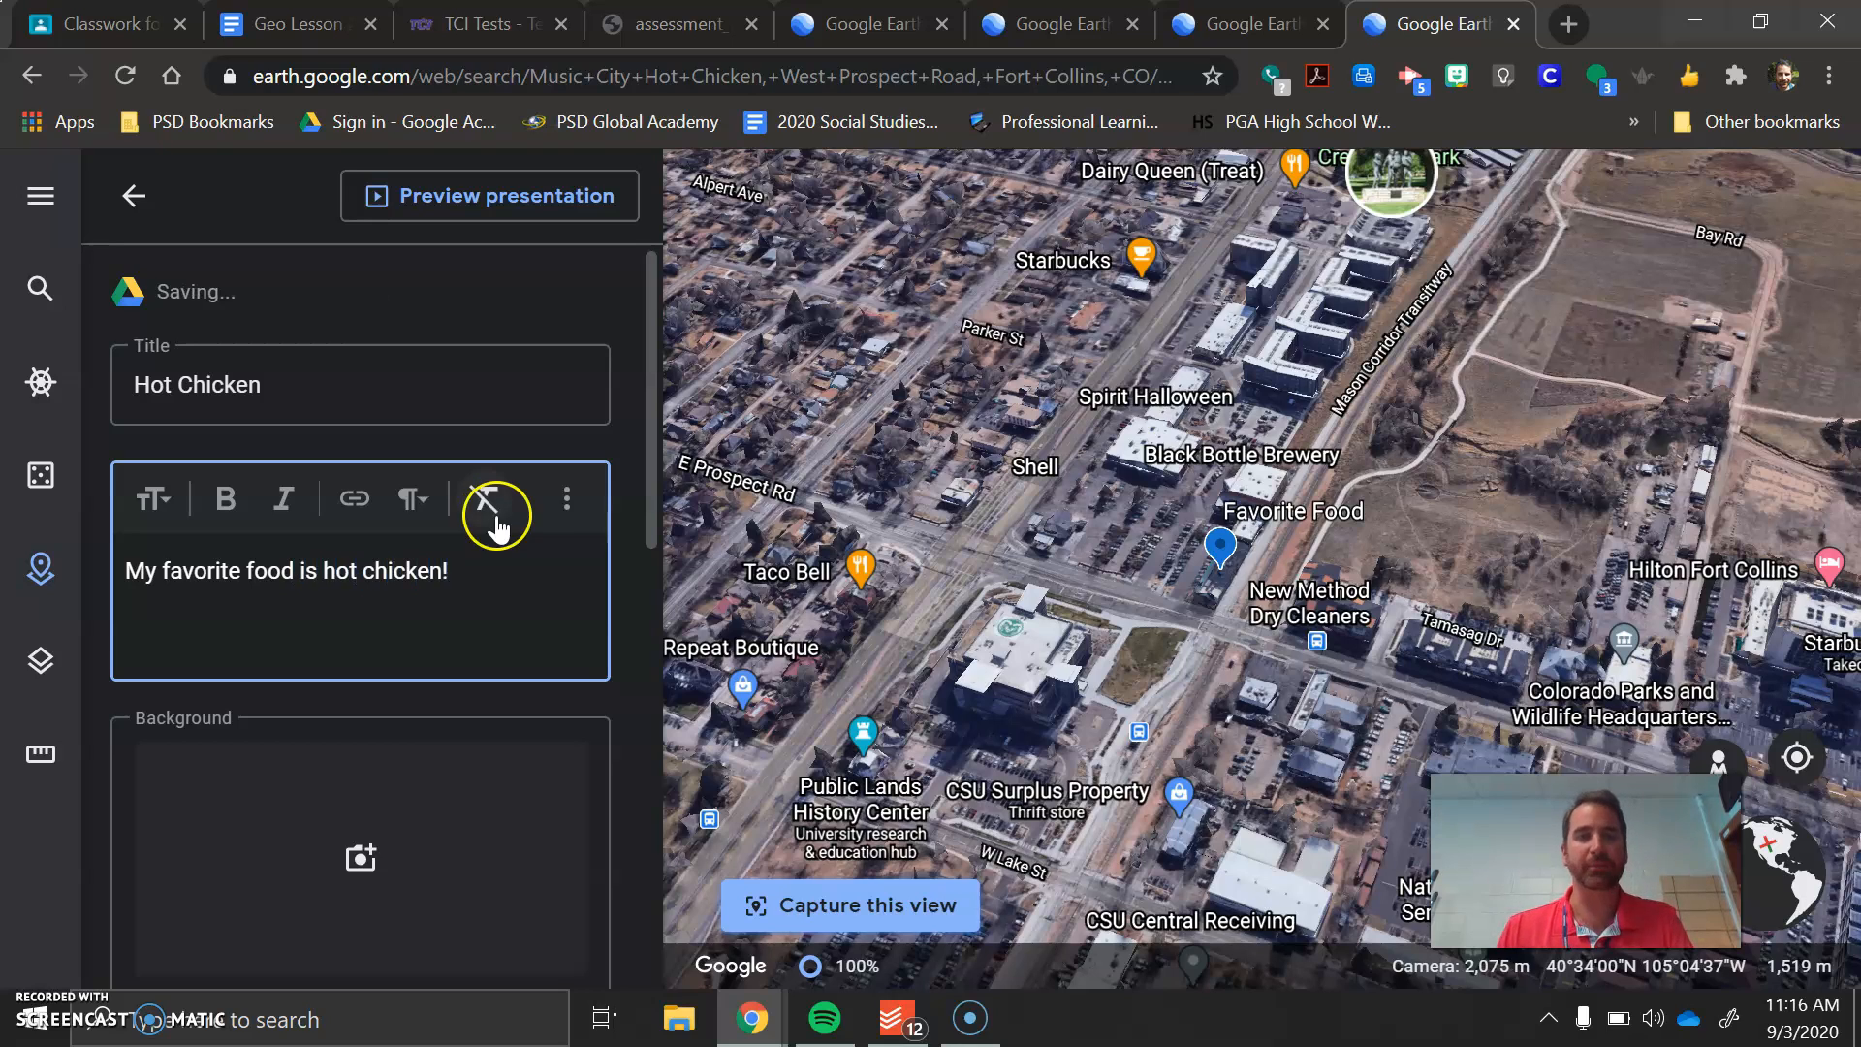
Set the slide's background to the first image found by a Google Image Search for "music city hot chicken"
click(362, 860)
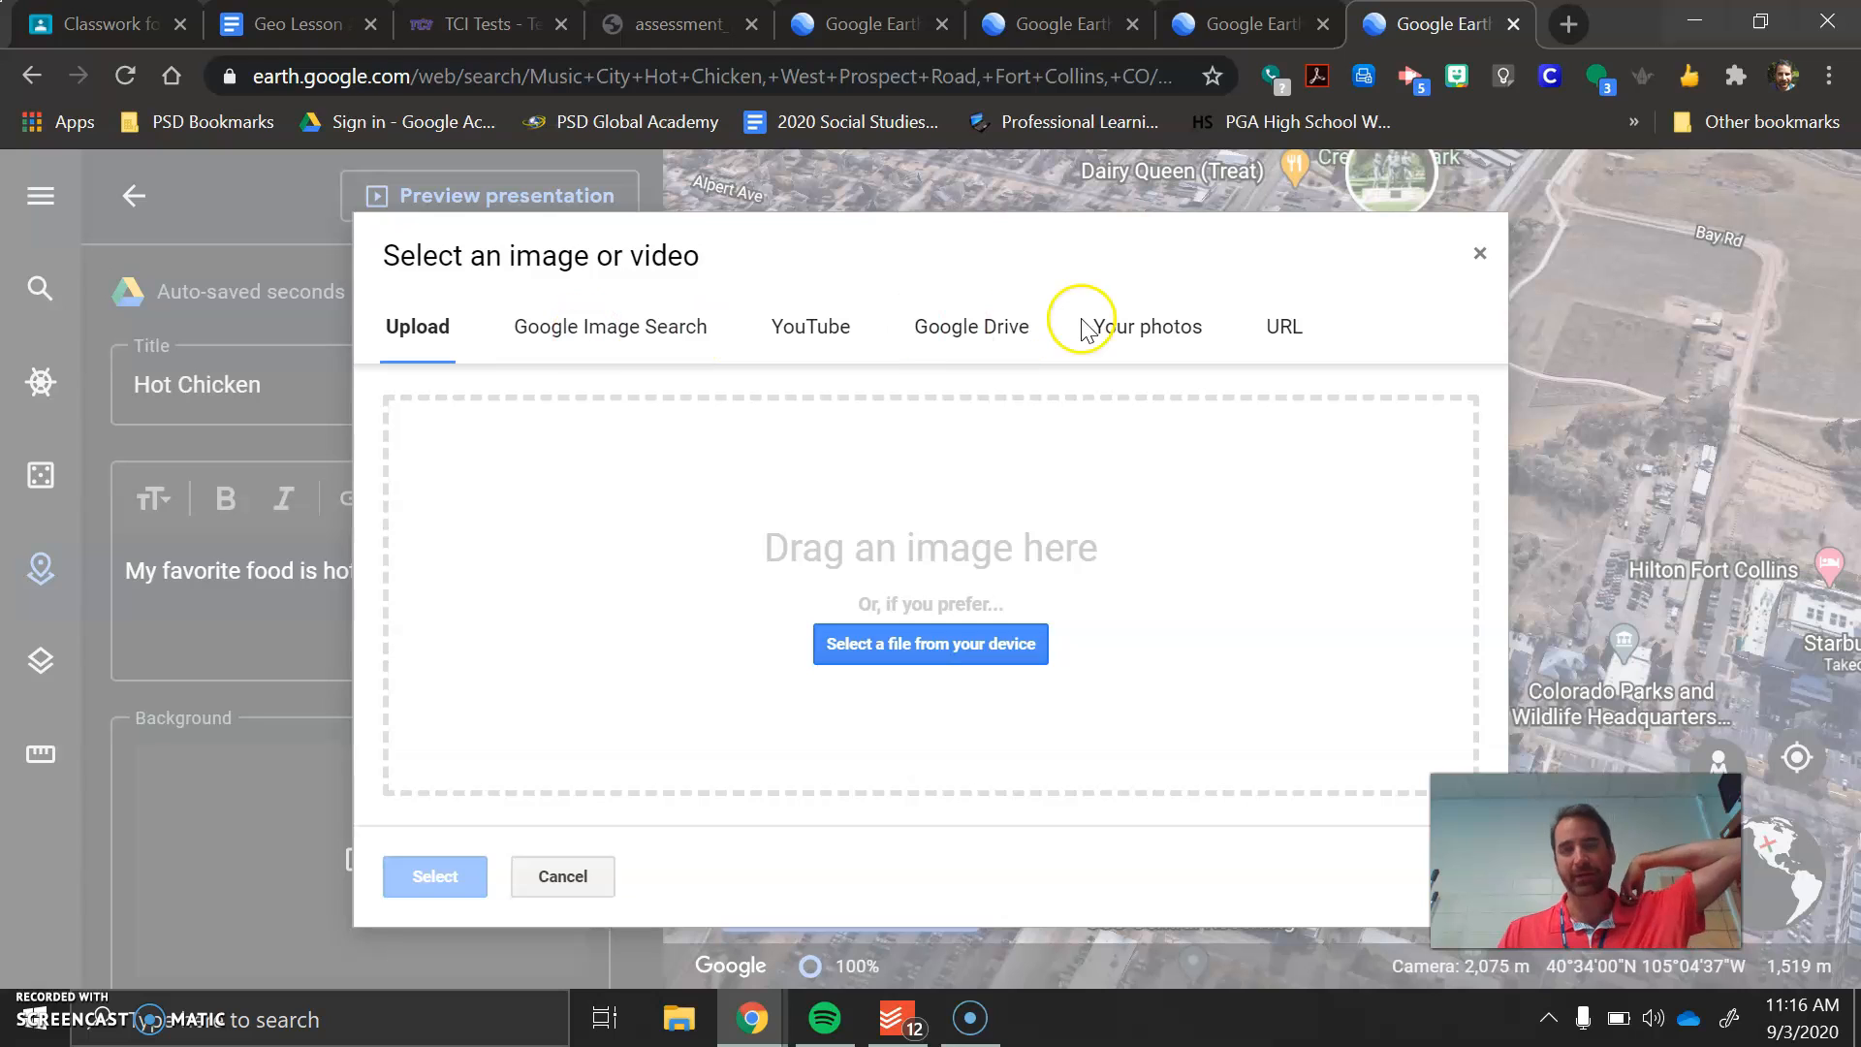
click(1183, 347)
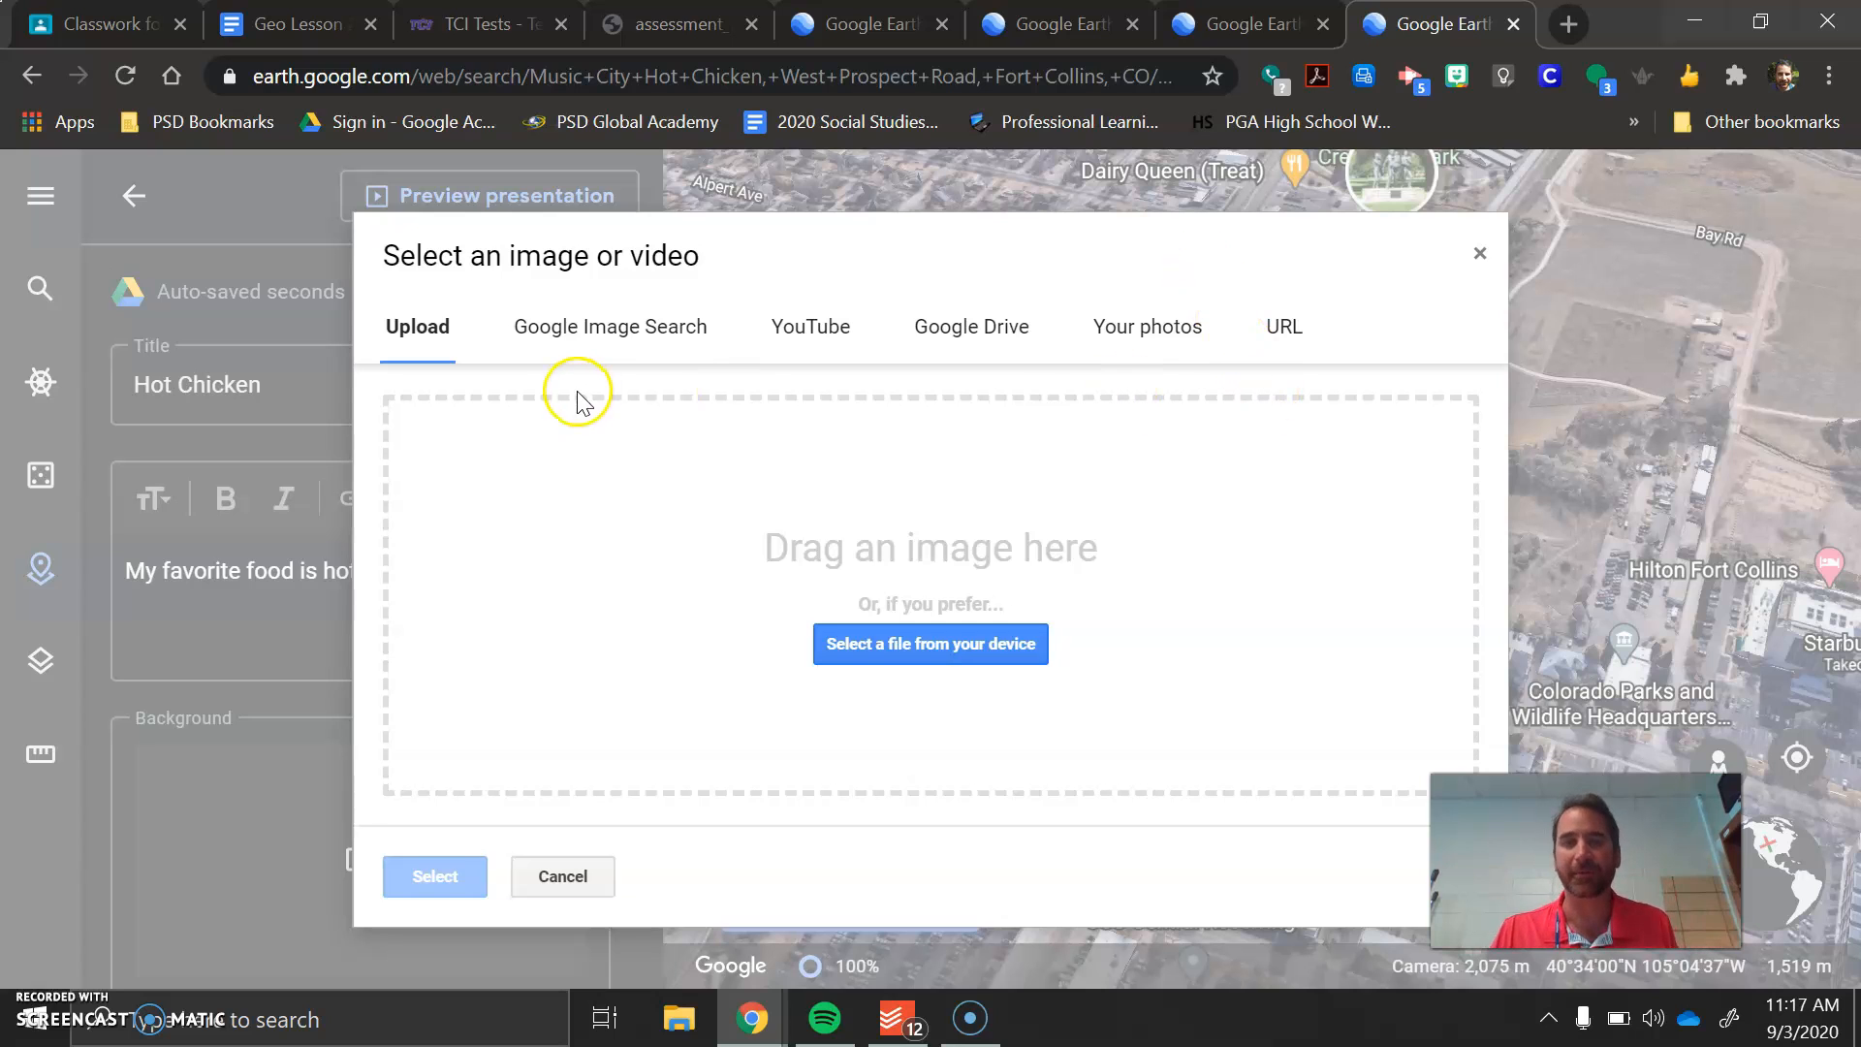
click(679, 342)
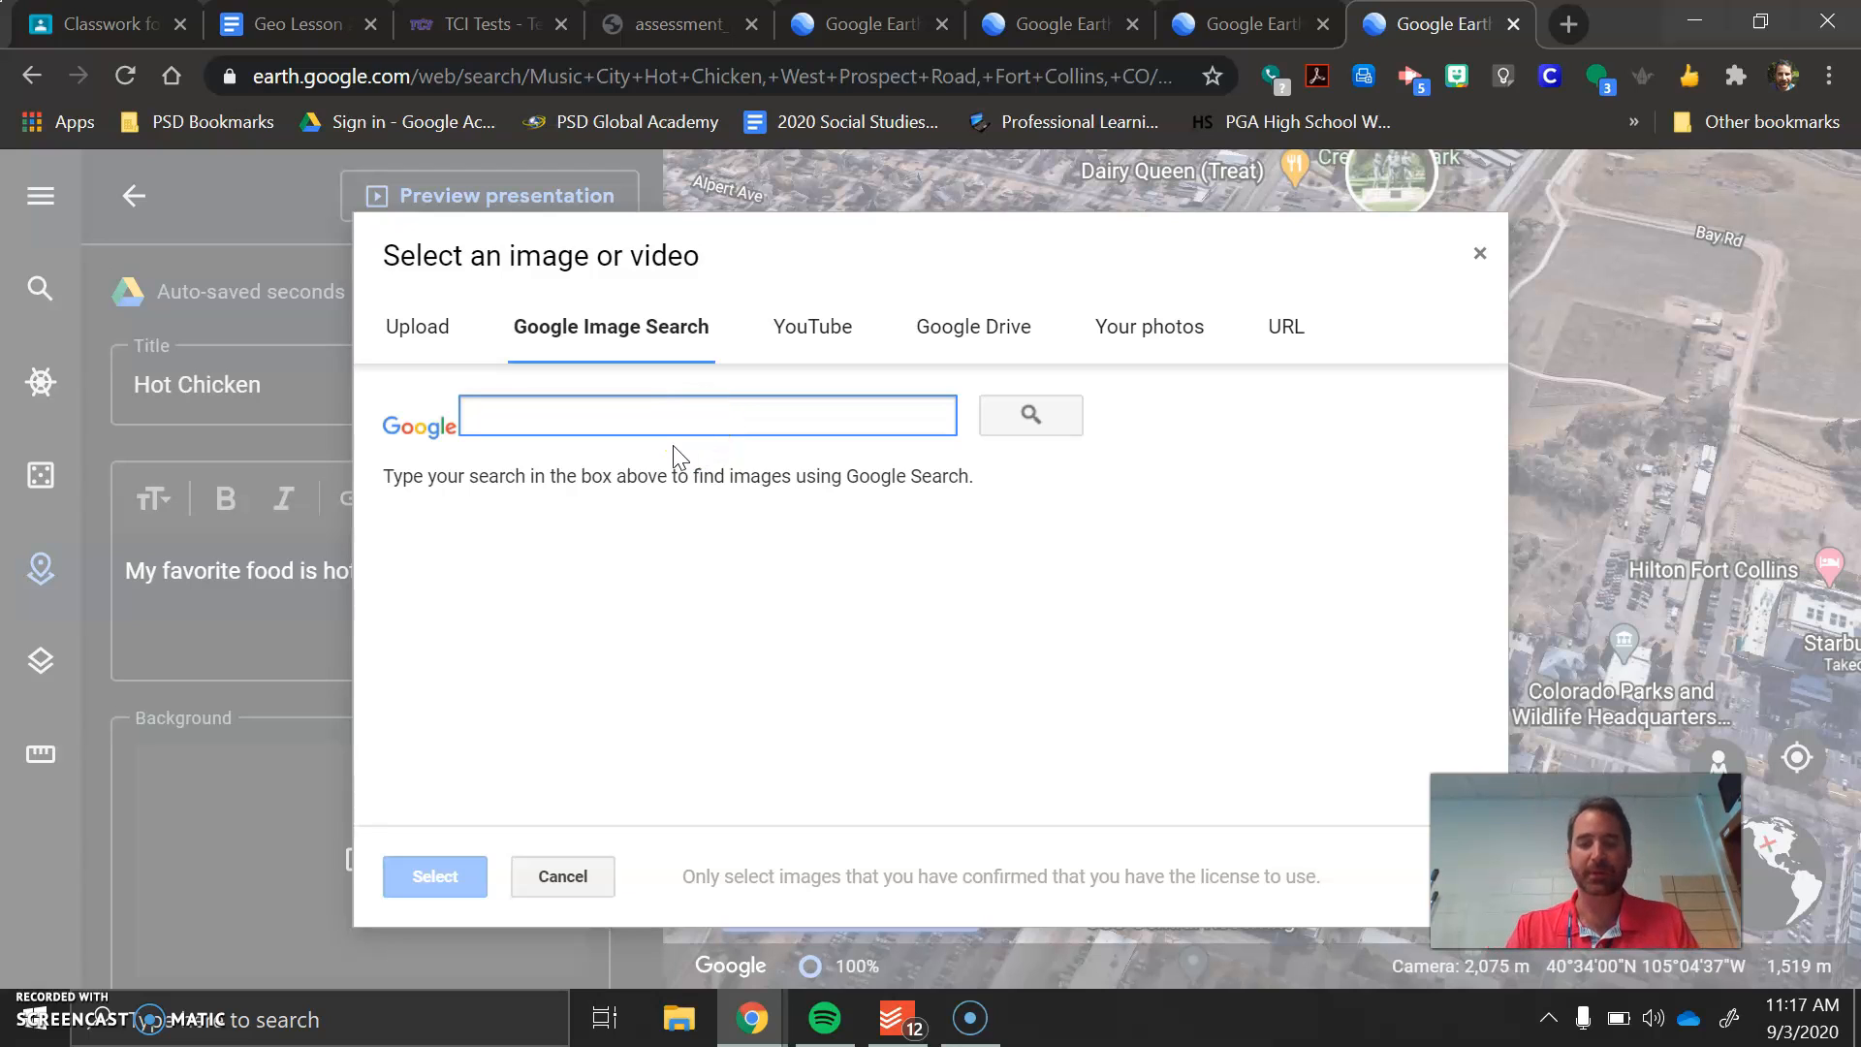
text(music city hot chi)
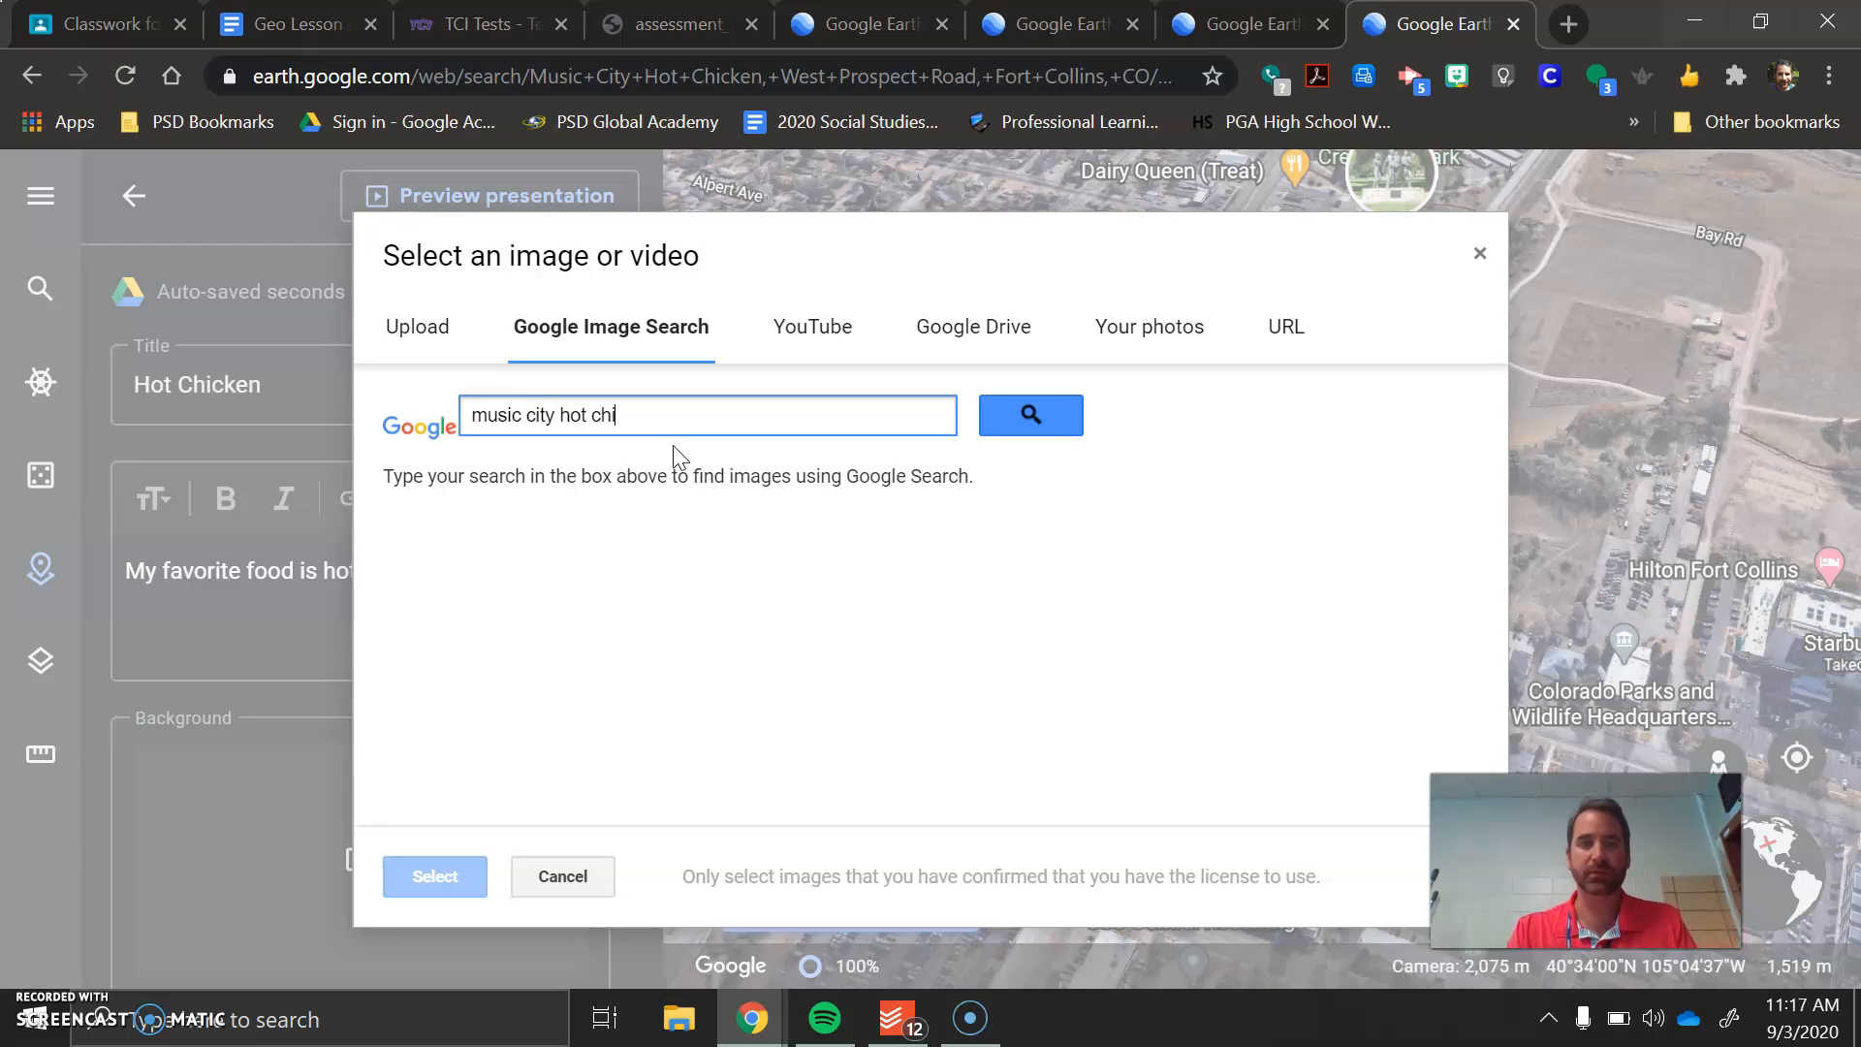
click(1070, 405)
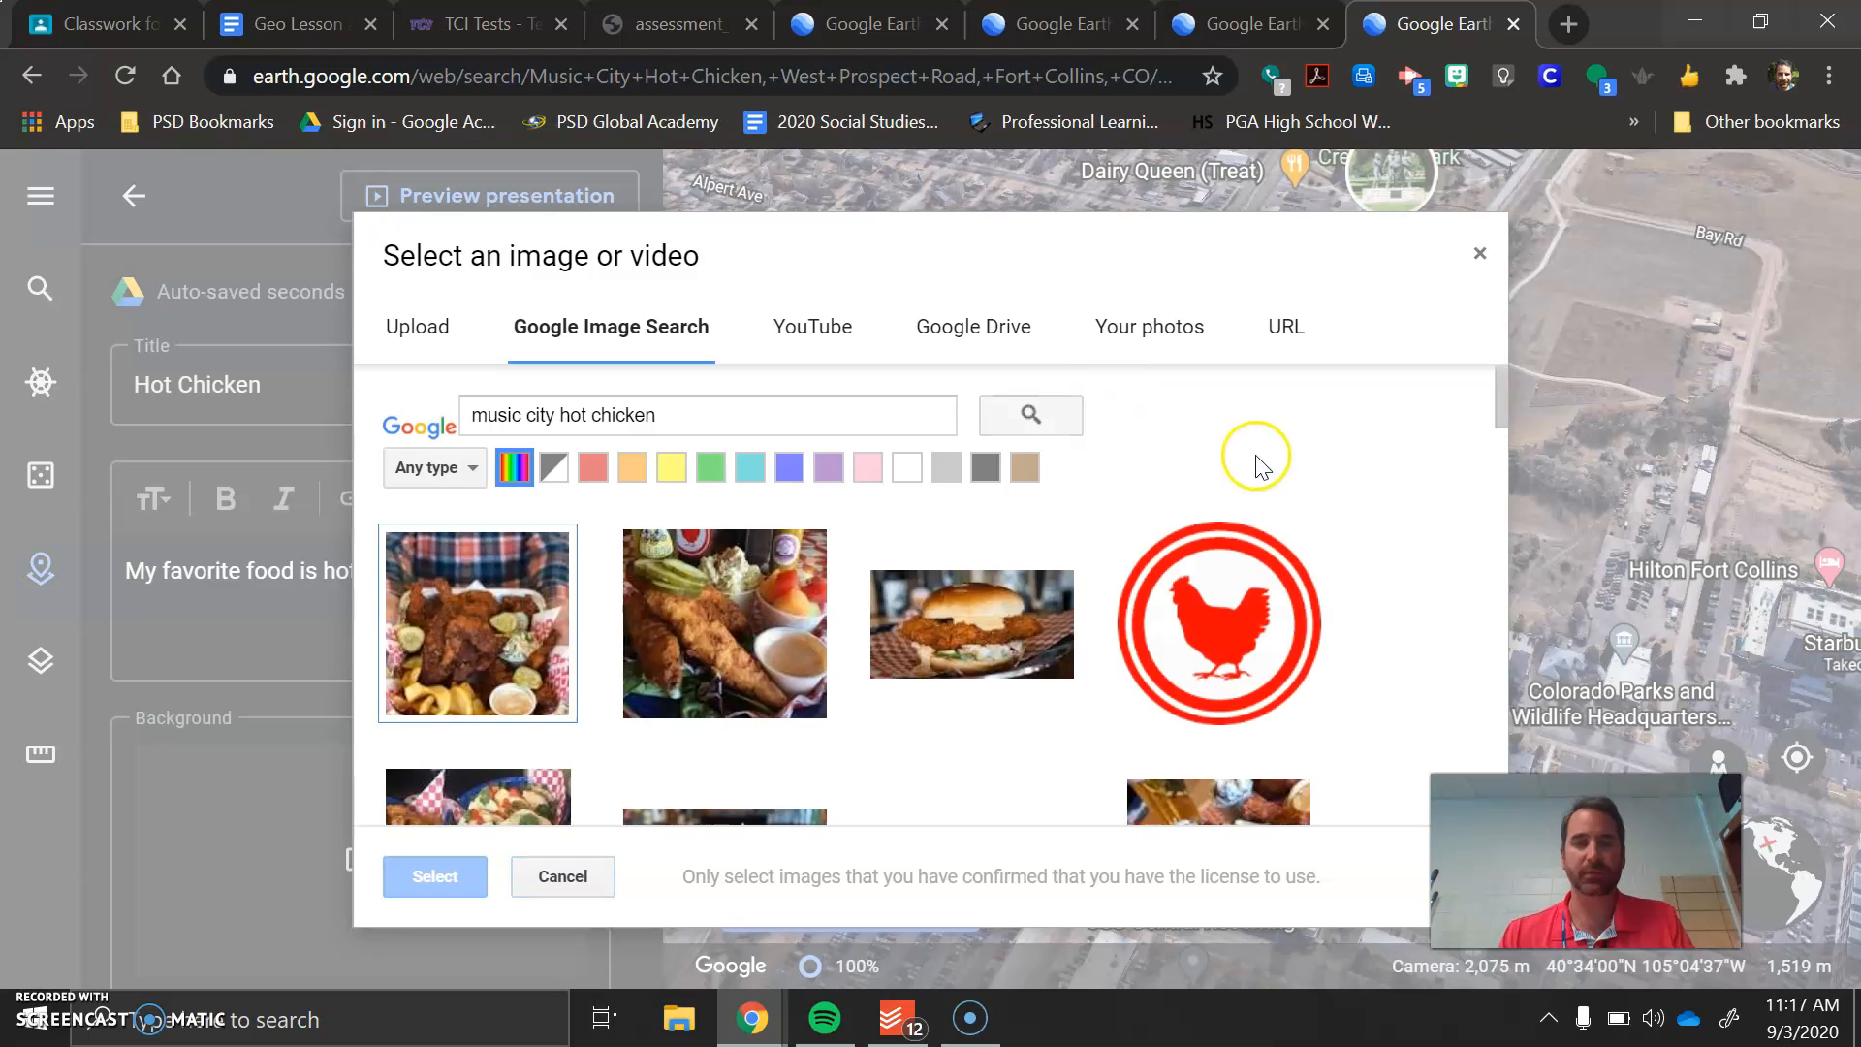
click(475, 635)
click(437, 878)
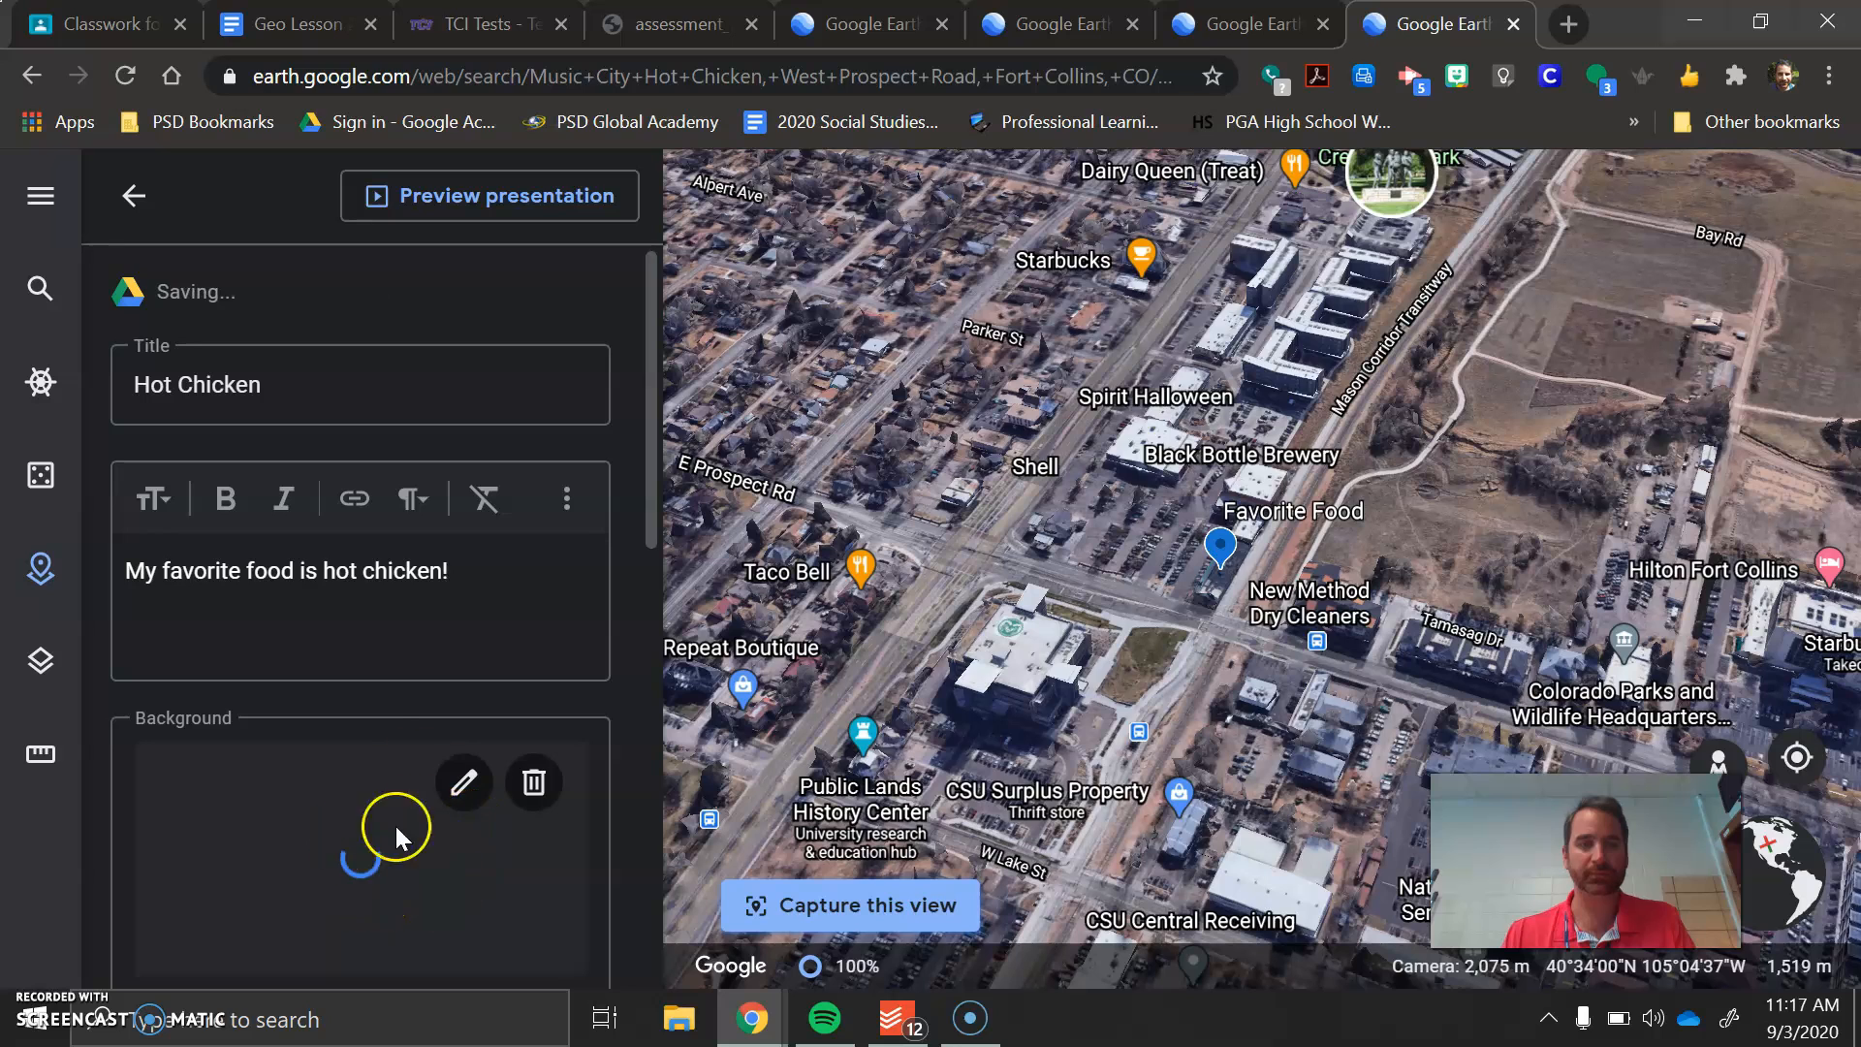
Choose the light red swatch as the Hot Chicken slide's background color
scroll(391, 702, down, 3)
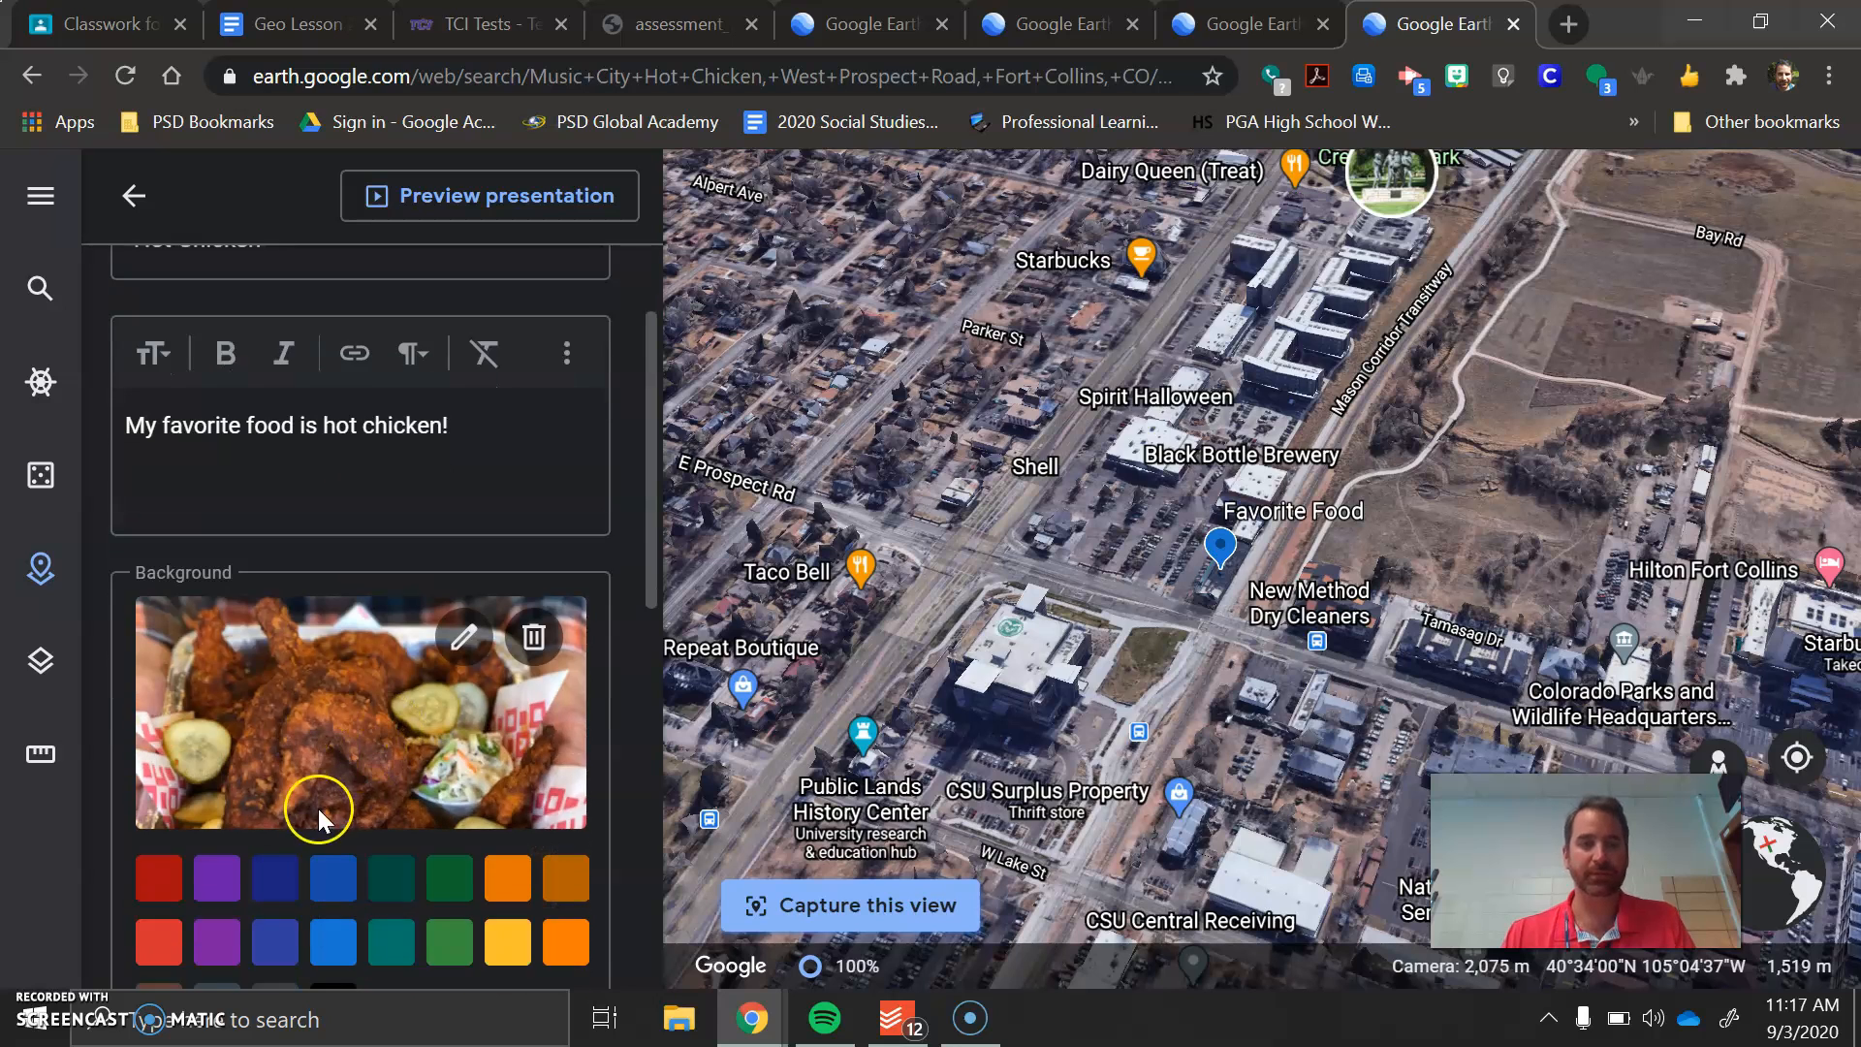
click(158, 796)
scroll(408, 648, down, 6)
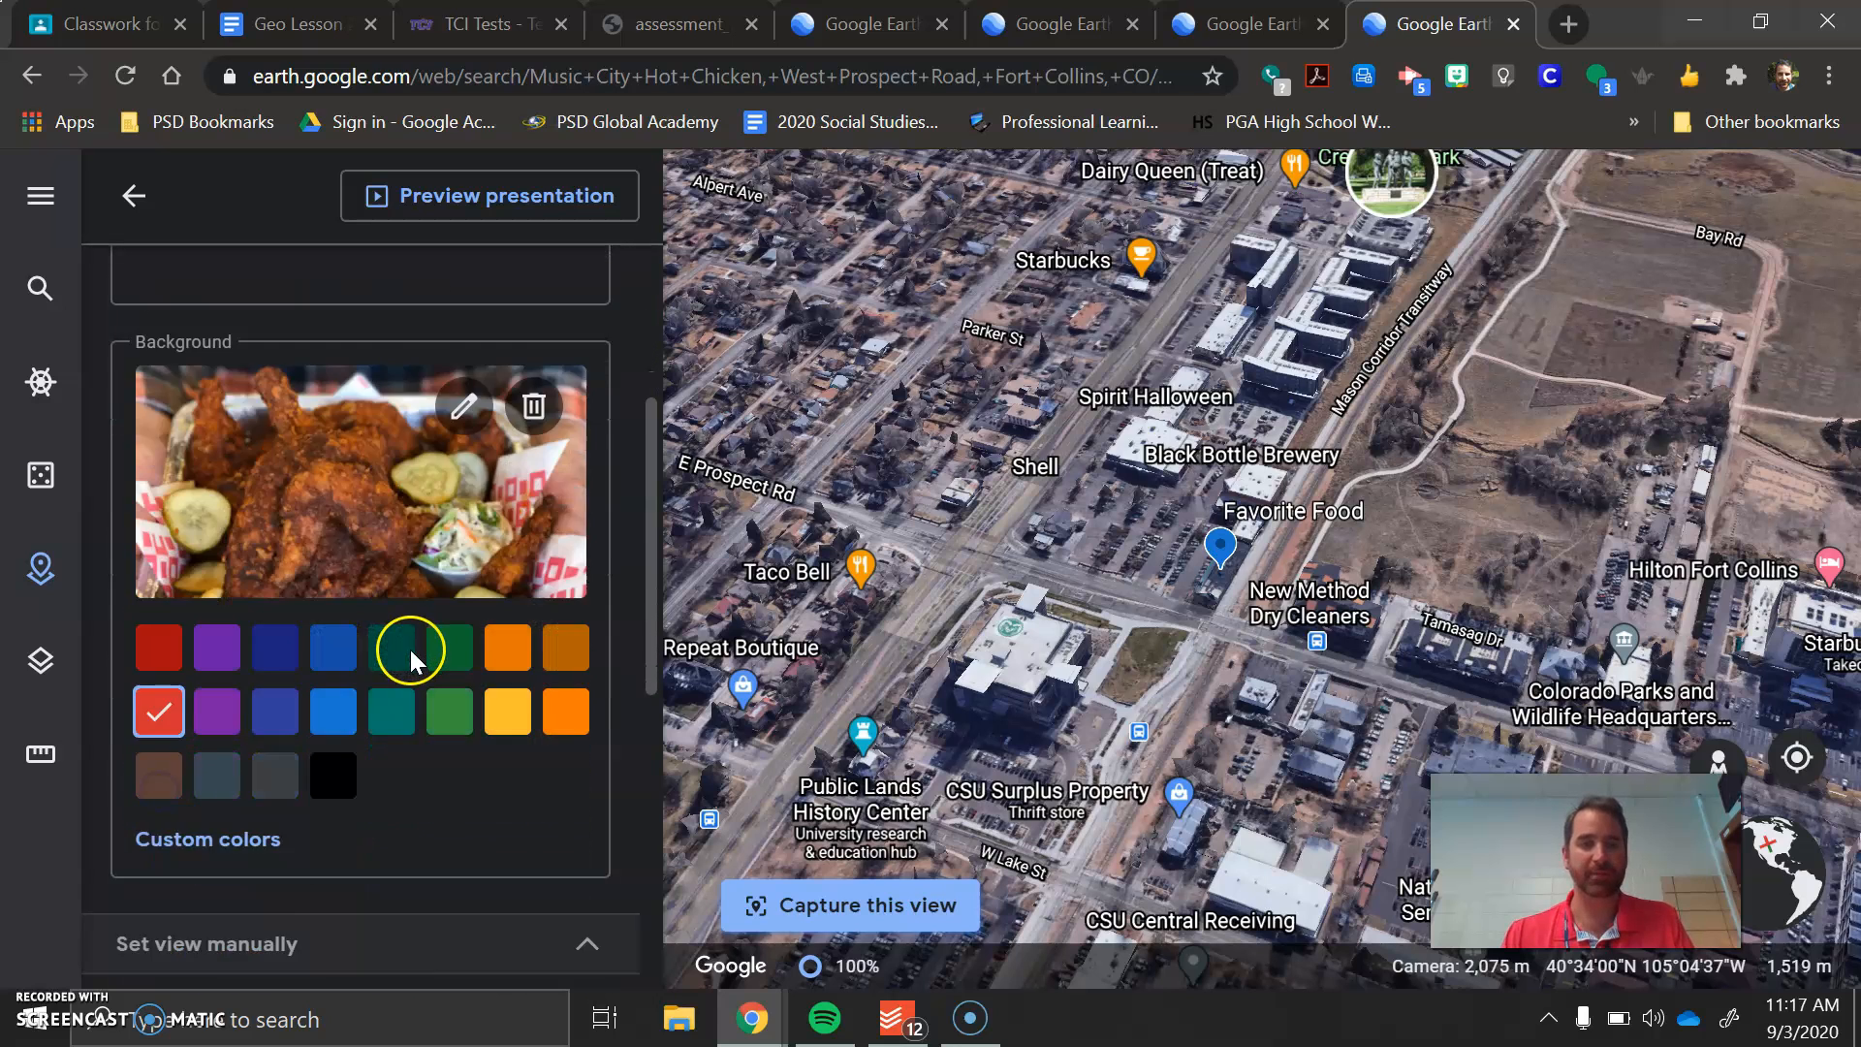
Expand the slide's manual view settings and capture the current map view around the Favorite Food placemark
scroll(340, 741, down, 2)
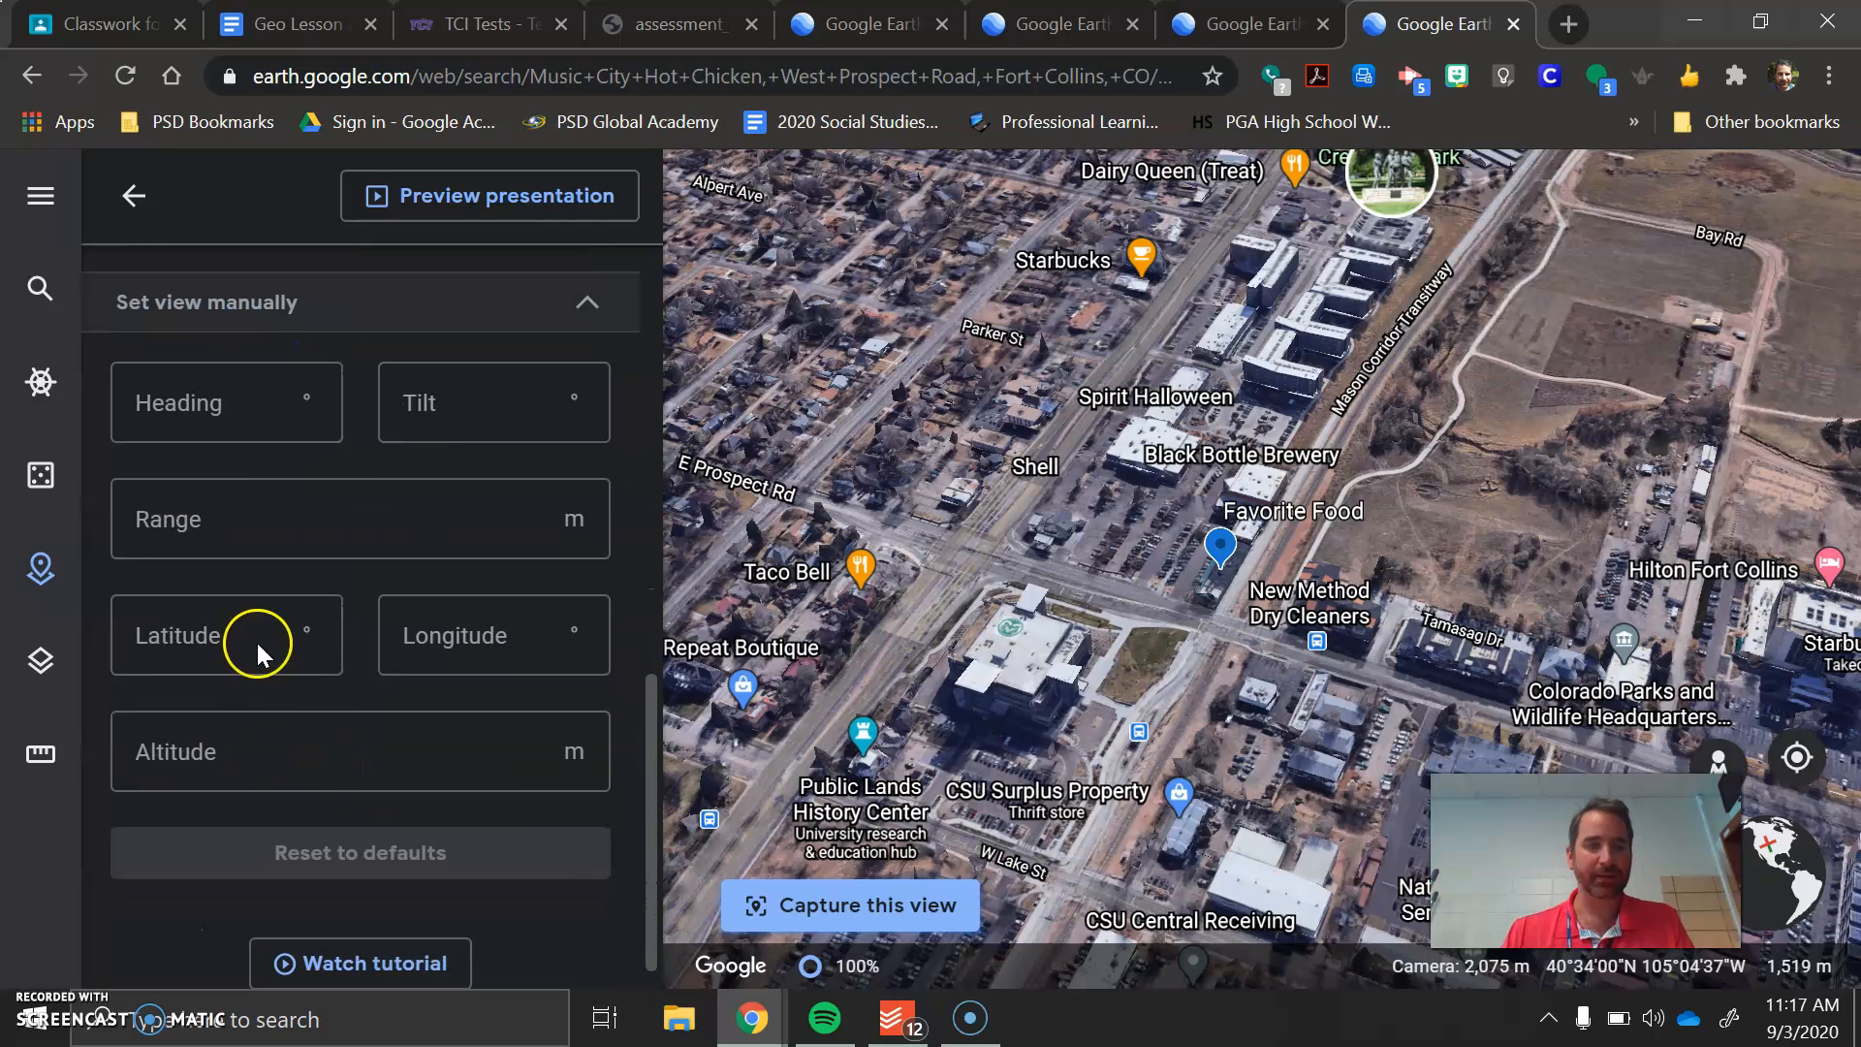
click(216, 303)
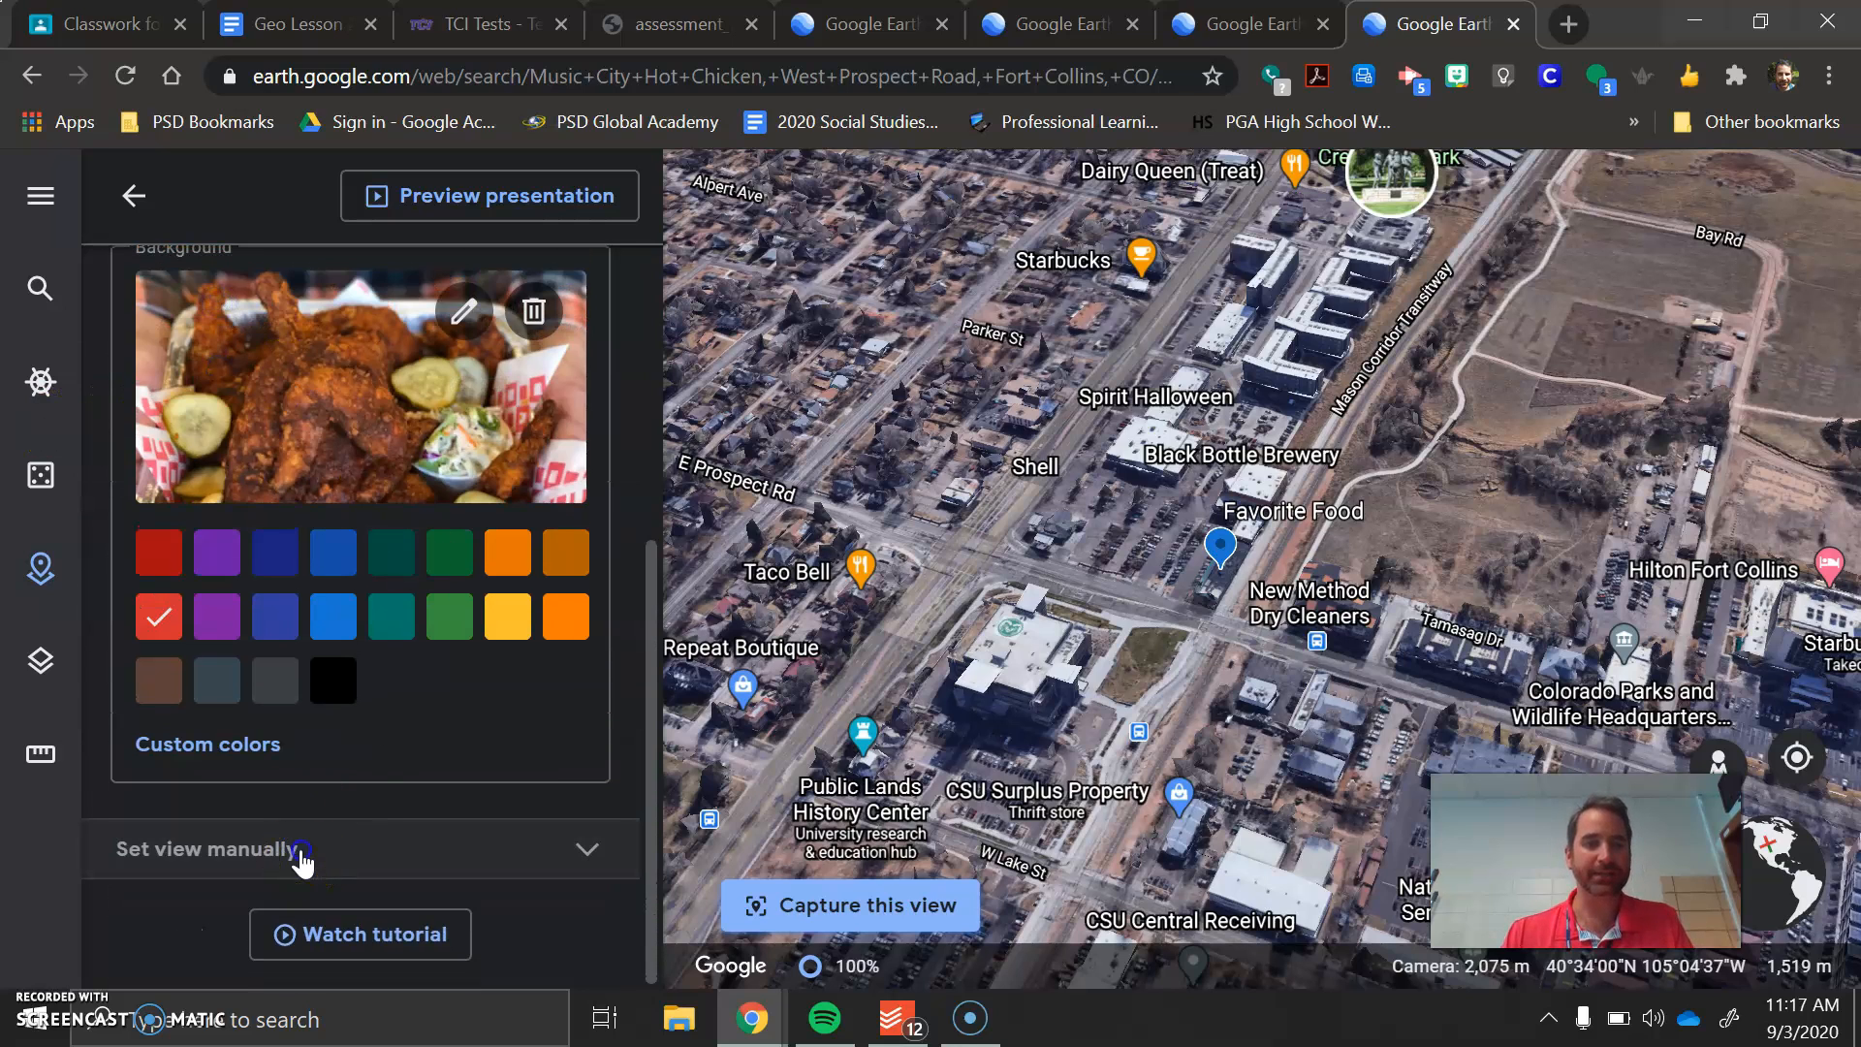
click(296, 849)
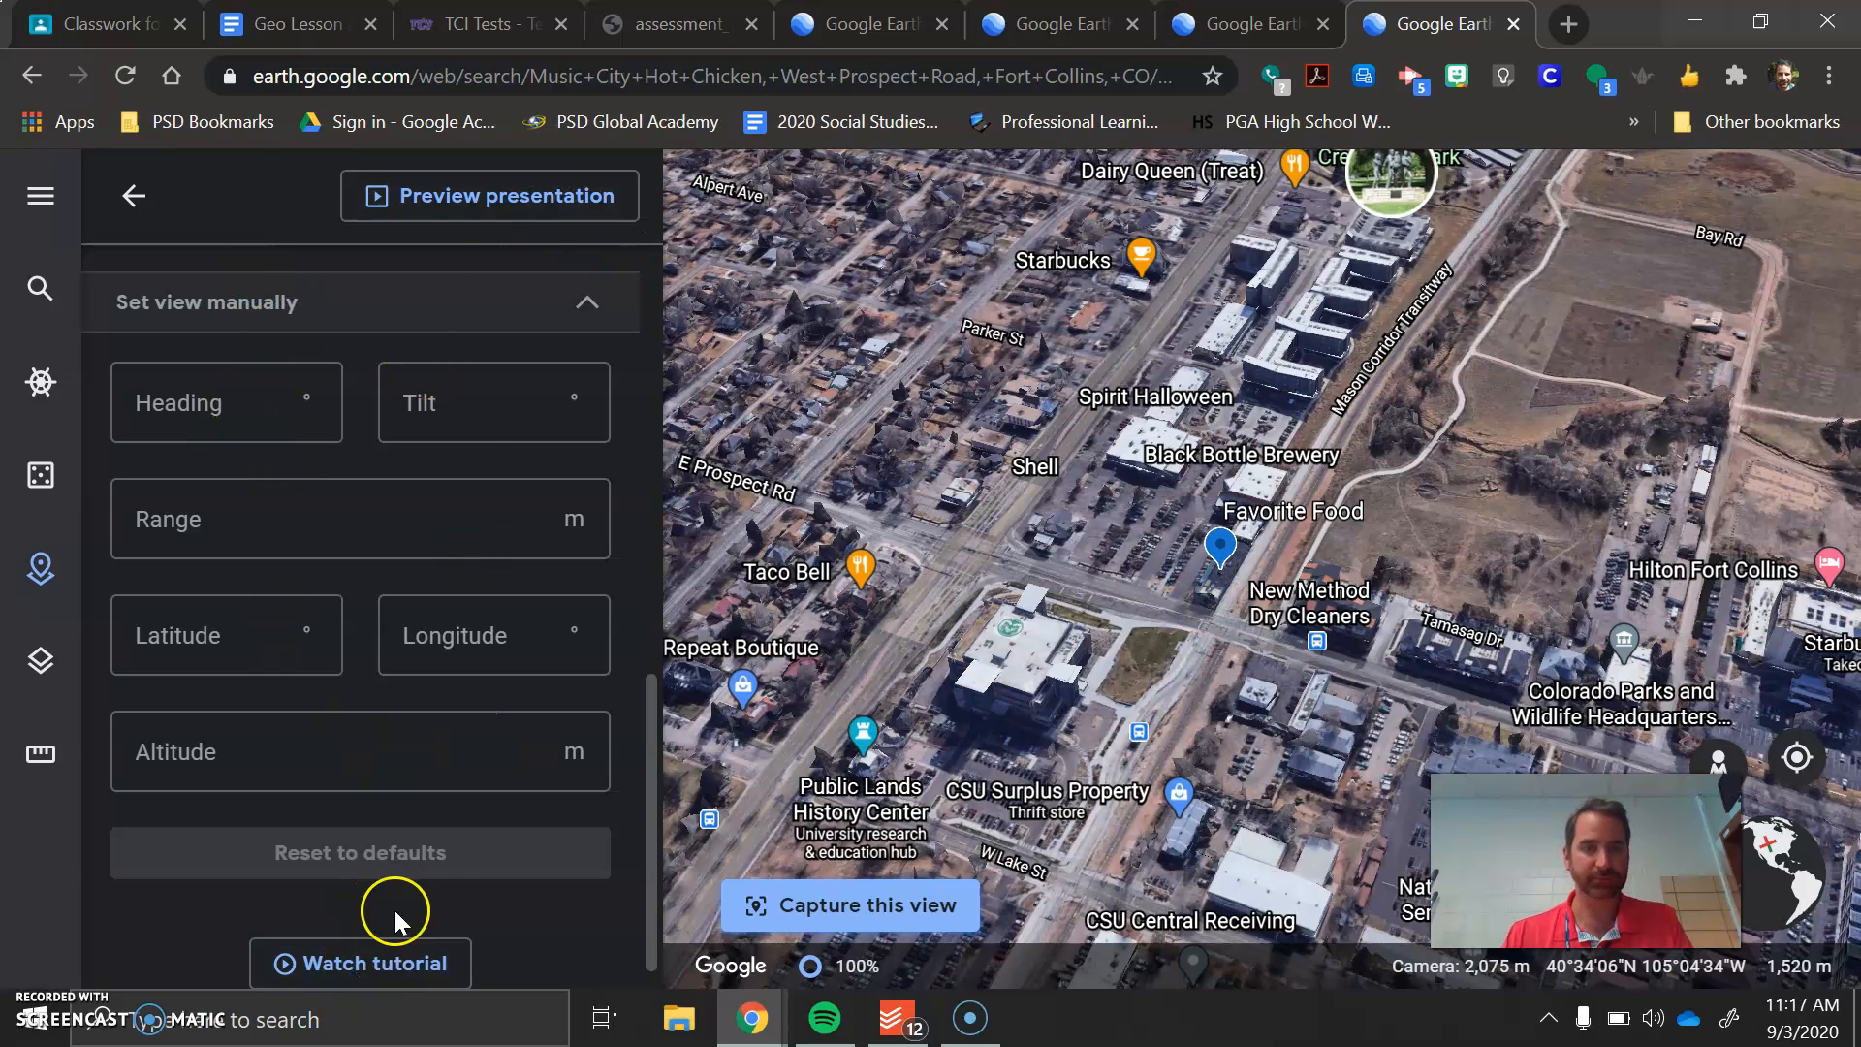
scroll(394, 911, down, 1)
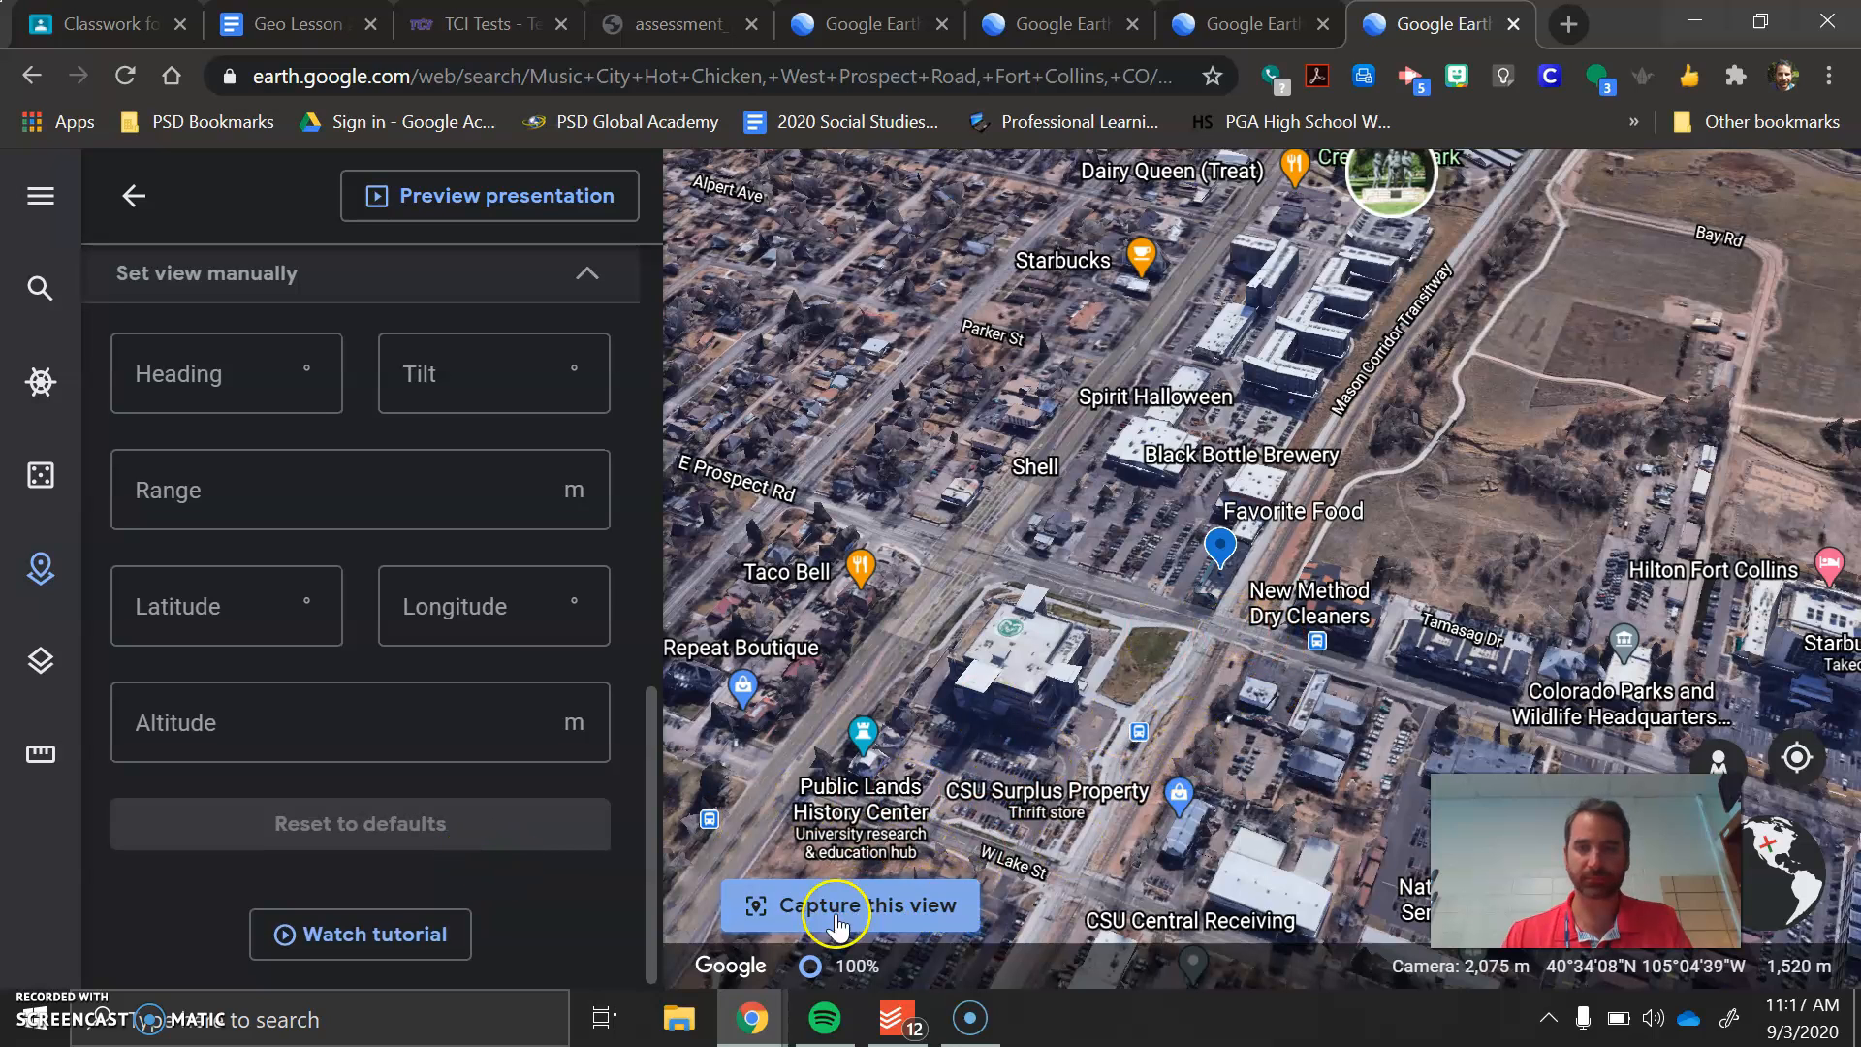
click(893, 911)
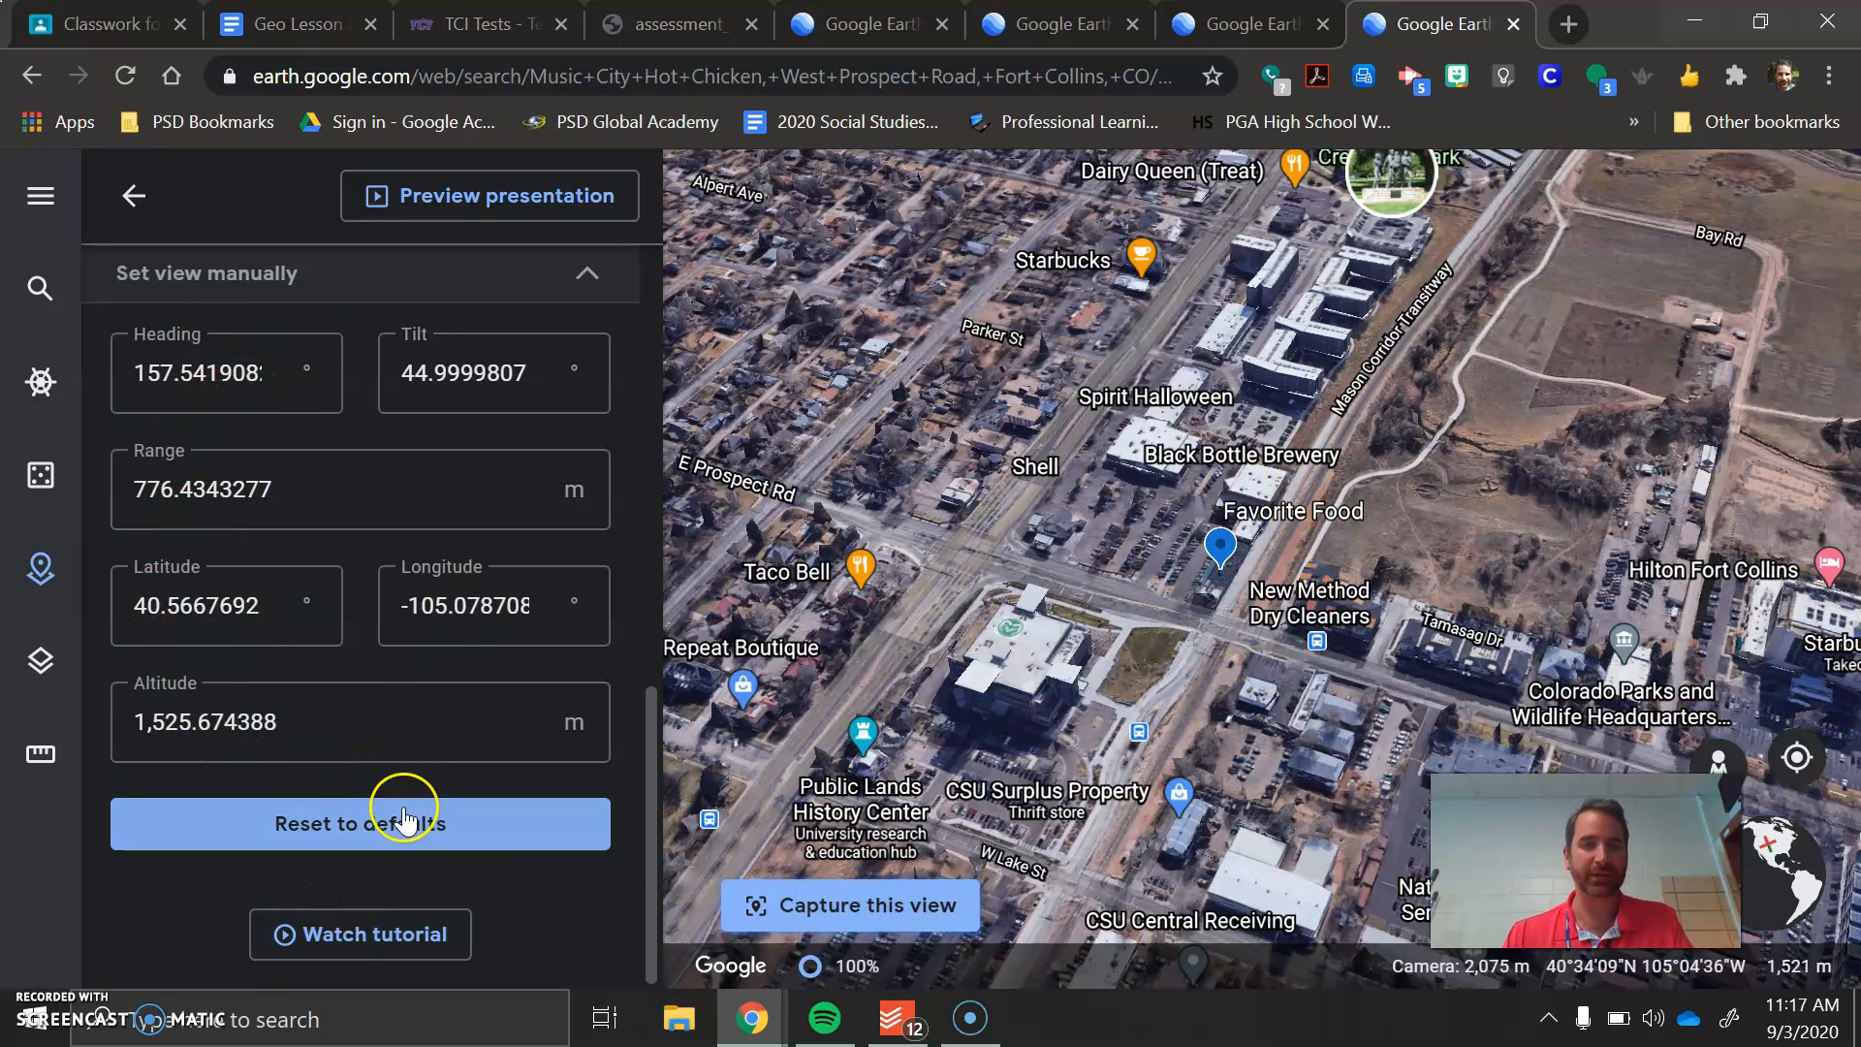
Preview the presentation, going between the Hot Chicken slide and the Favorite Food placemark and checking the table of contents, and exit the preview
scroll(359, 793, up, 8)
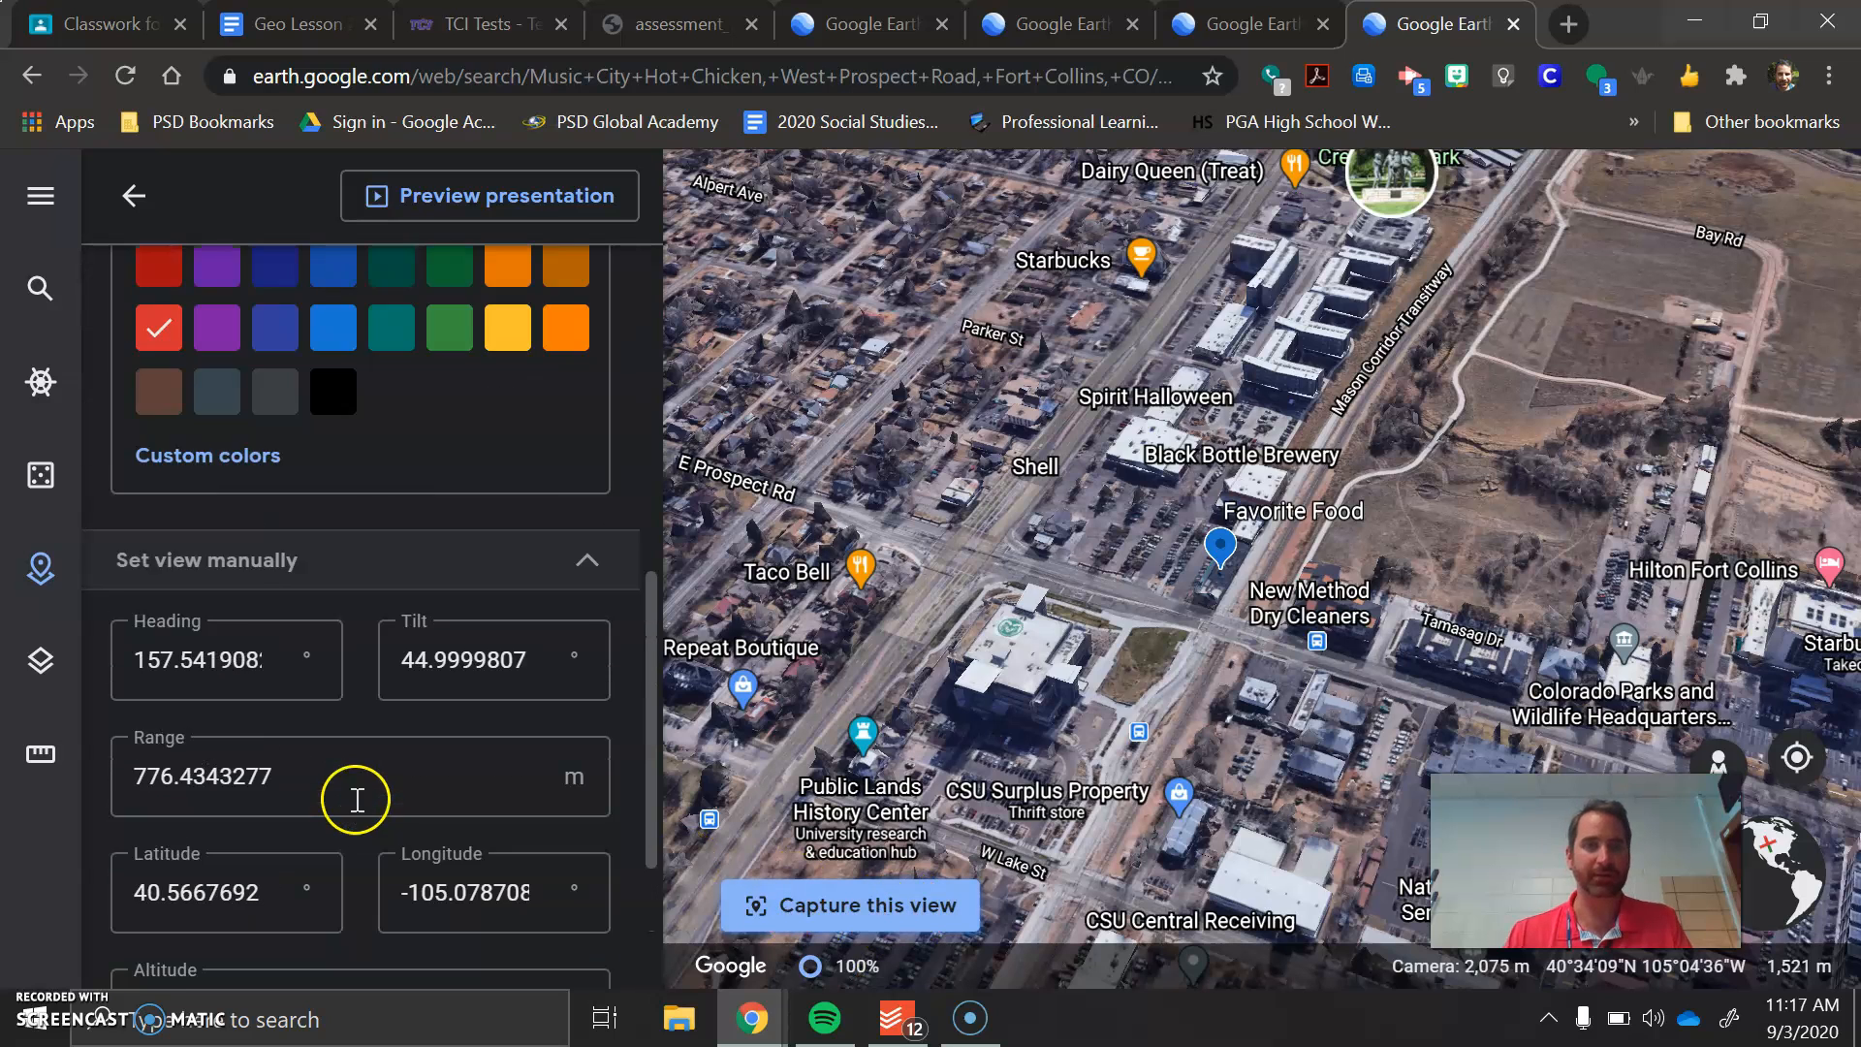
scroll(417, 689, up, 2)
scroll(453, 543, down, 2)
click(482, 427)
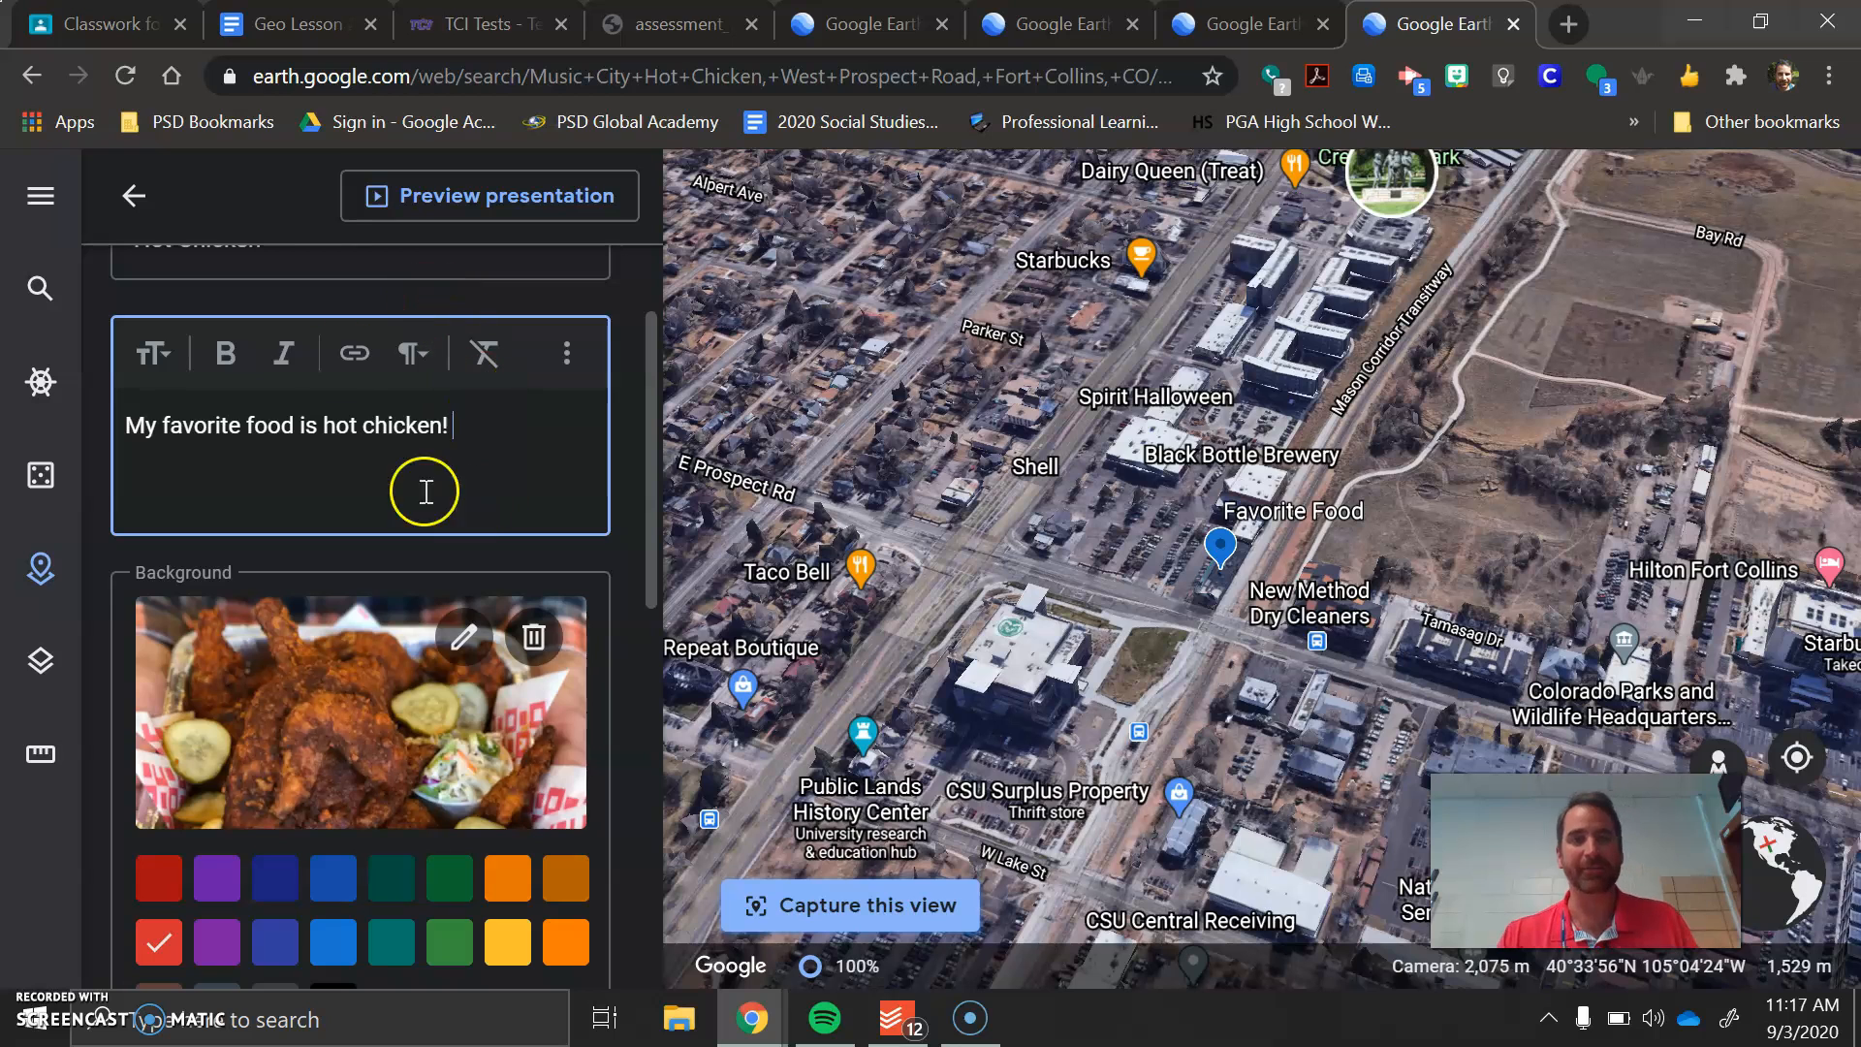
click(441, 205)
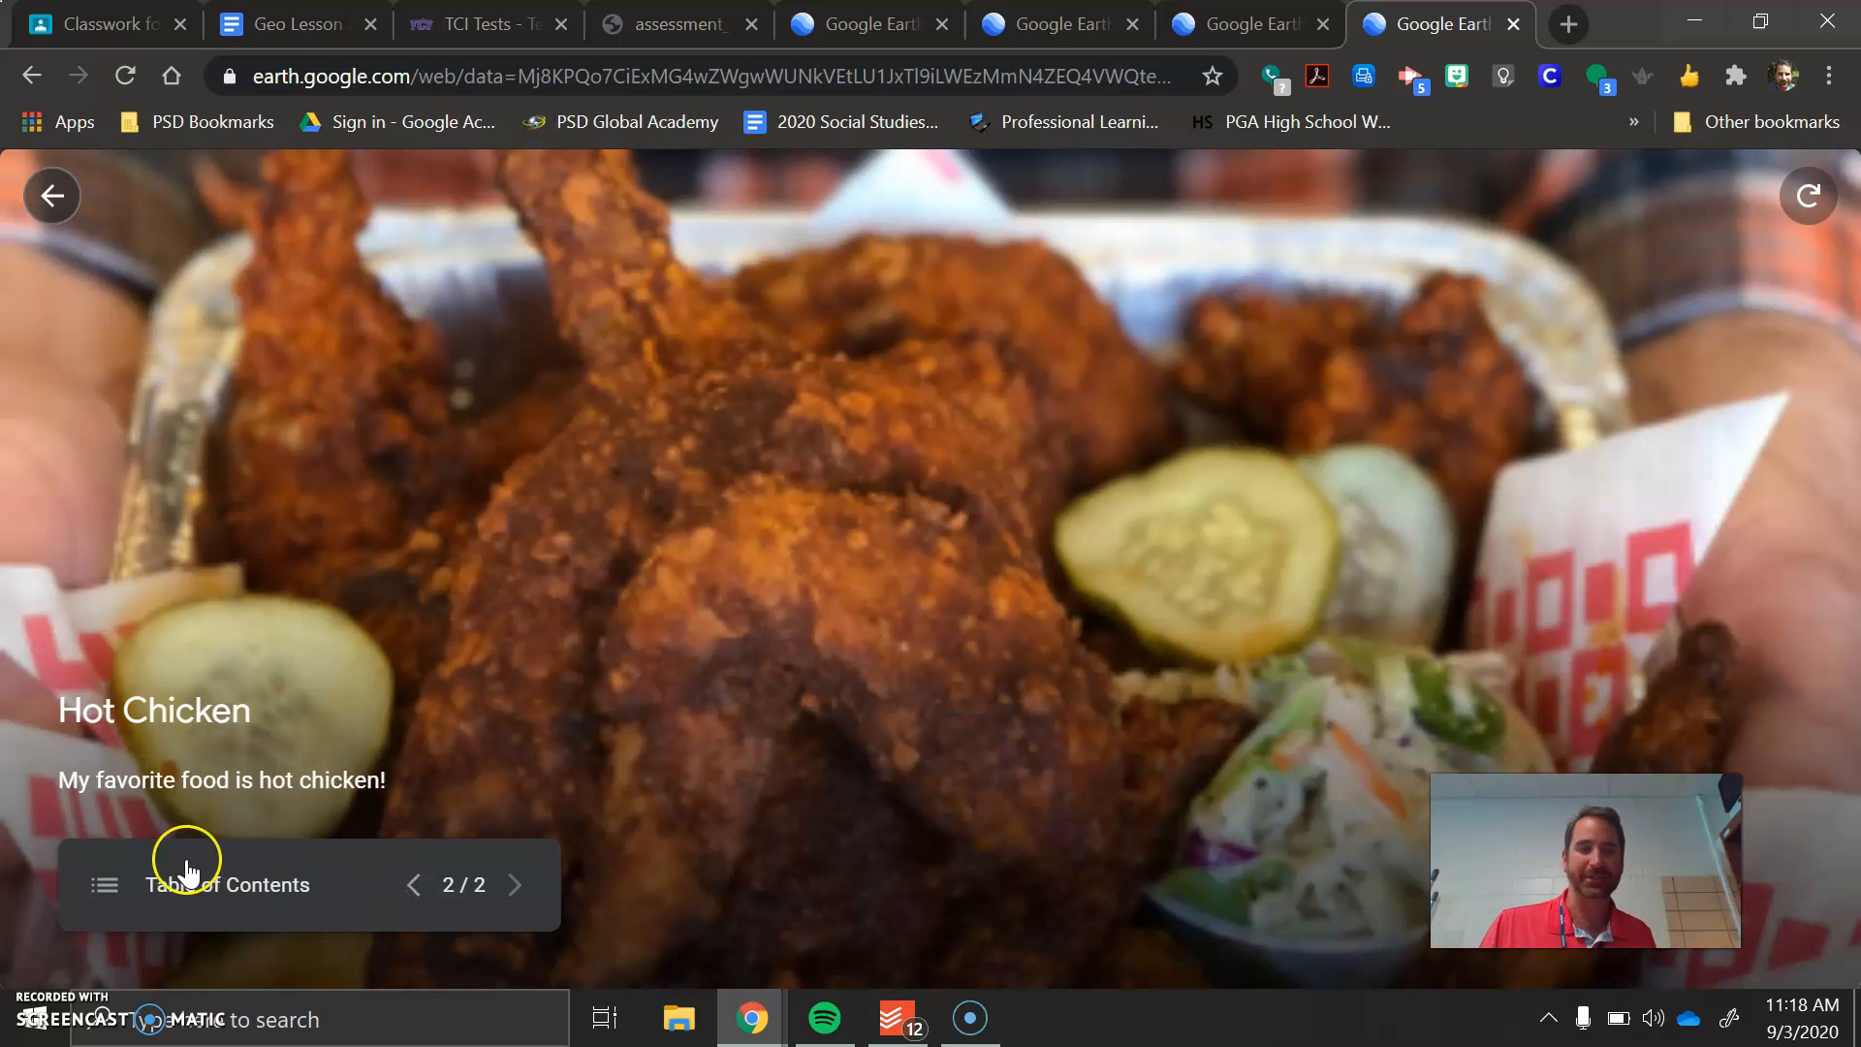
click(414, 884)
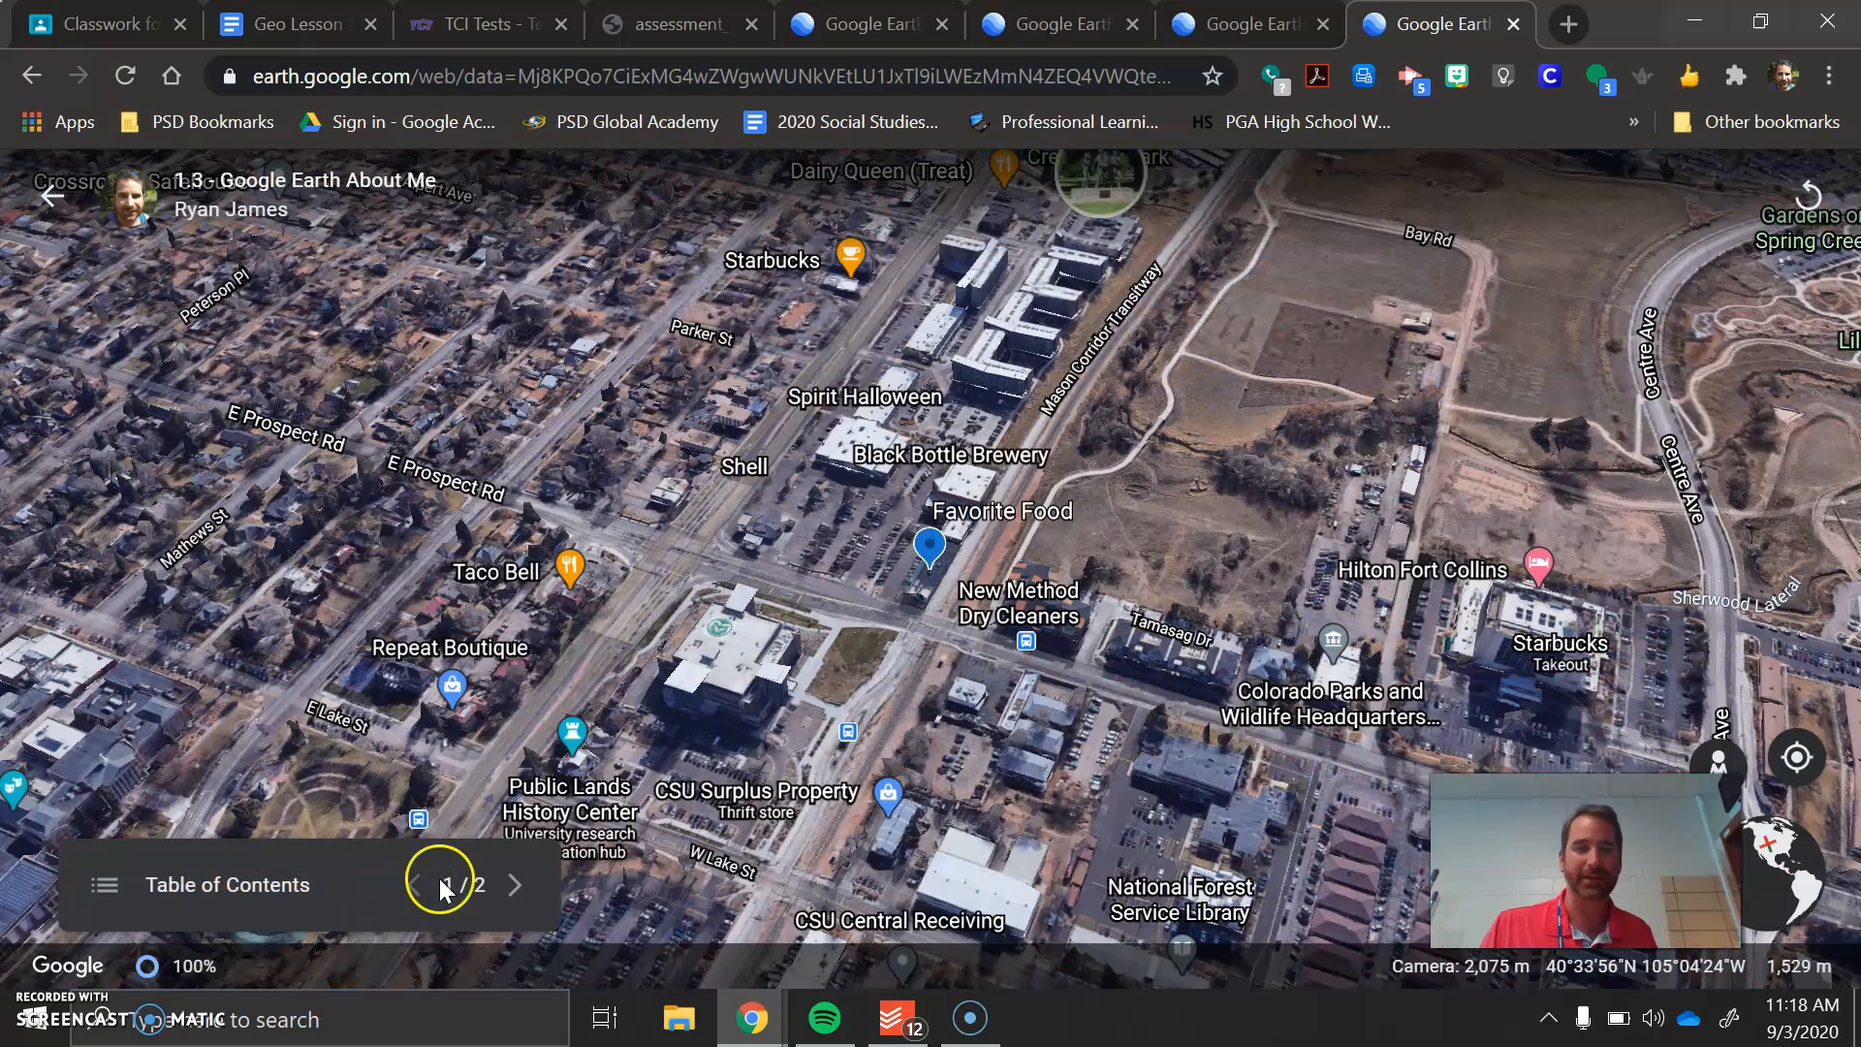
click(105, 884)
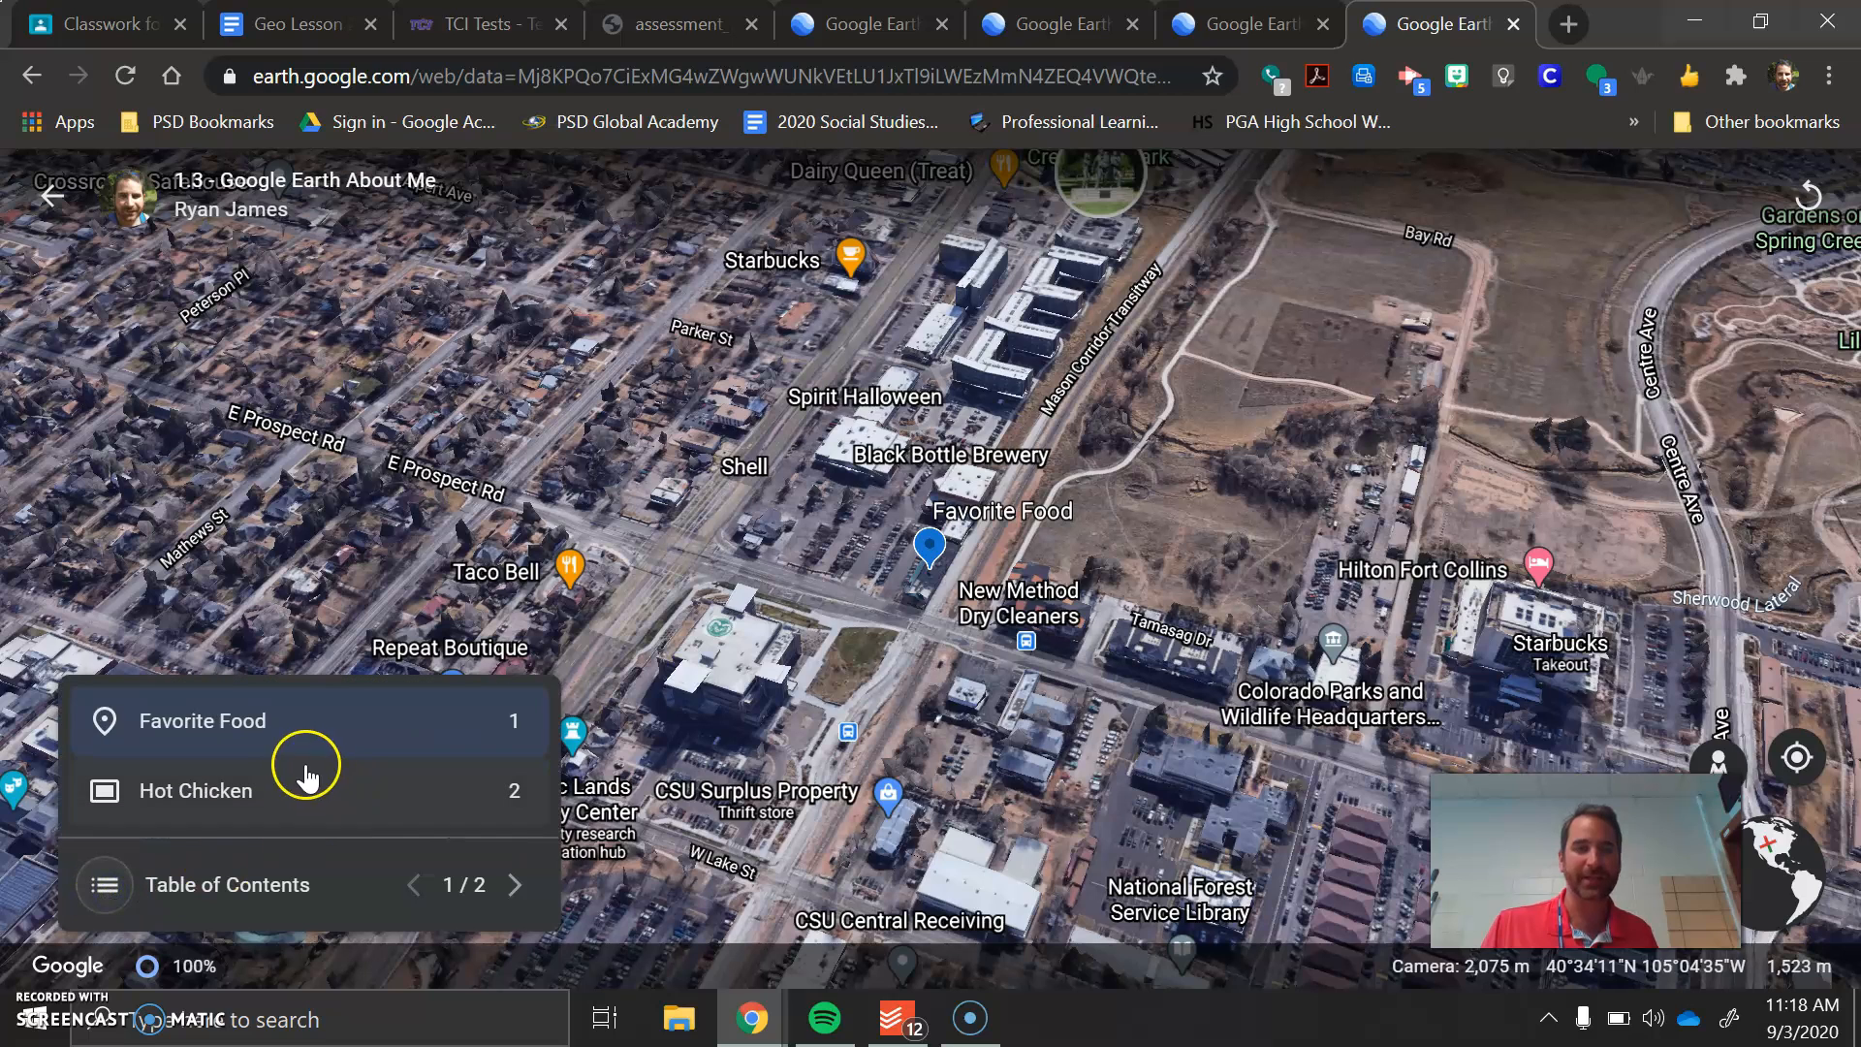
click(514, 884)
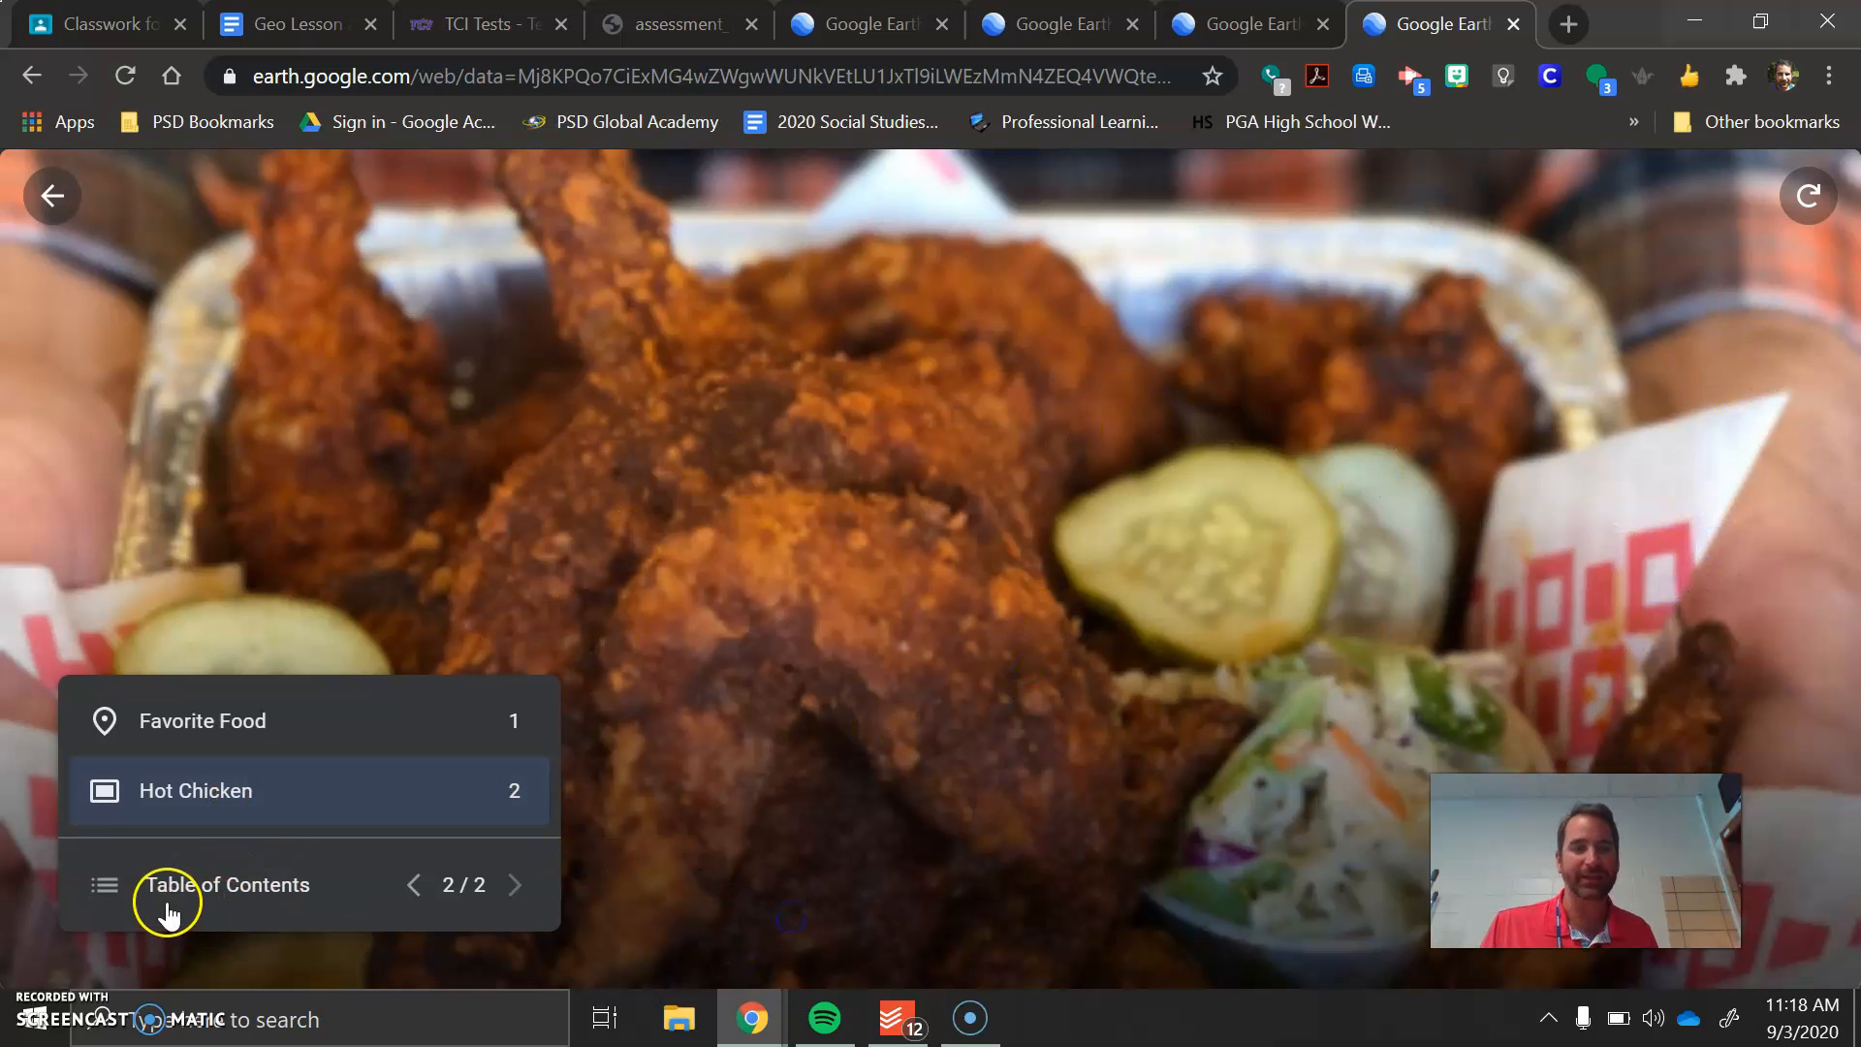
click(127, 892)
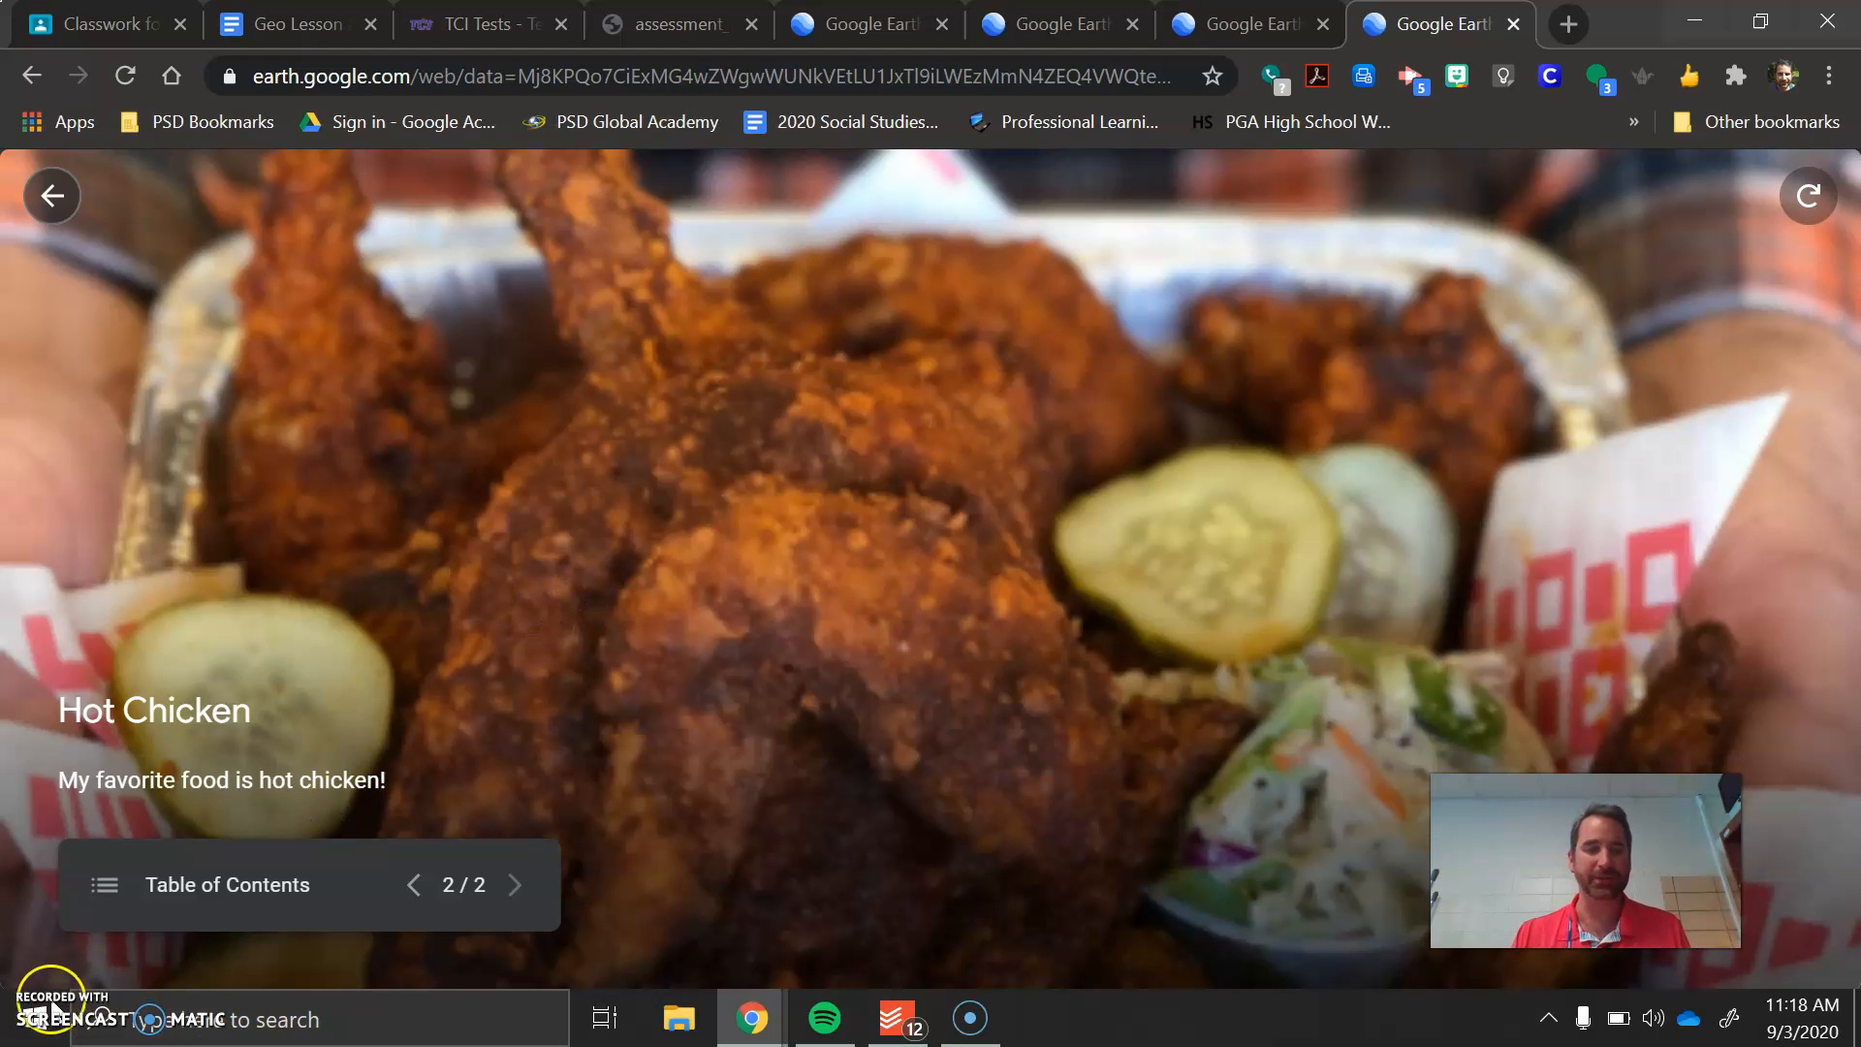
click(51, 204)
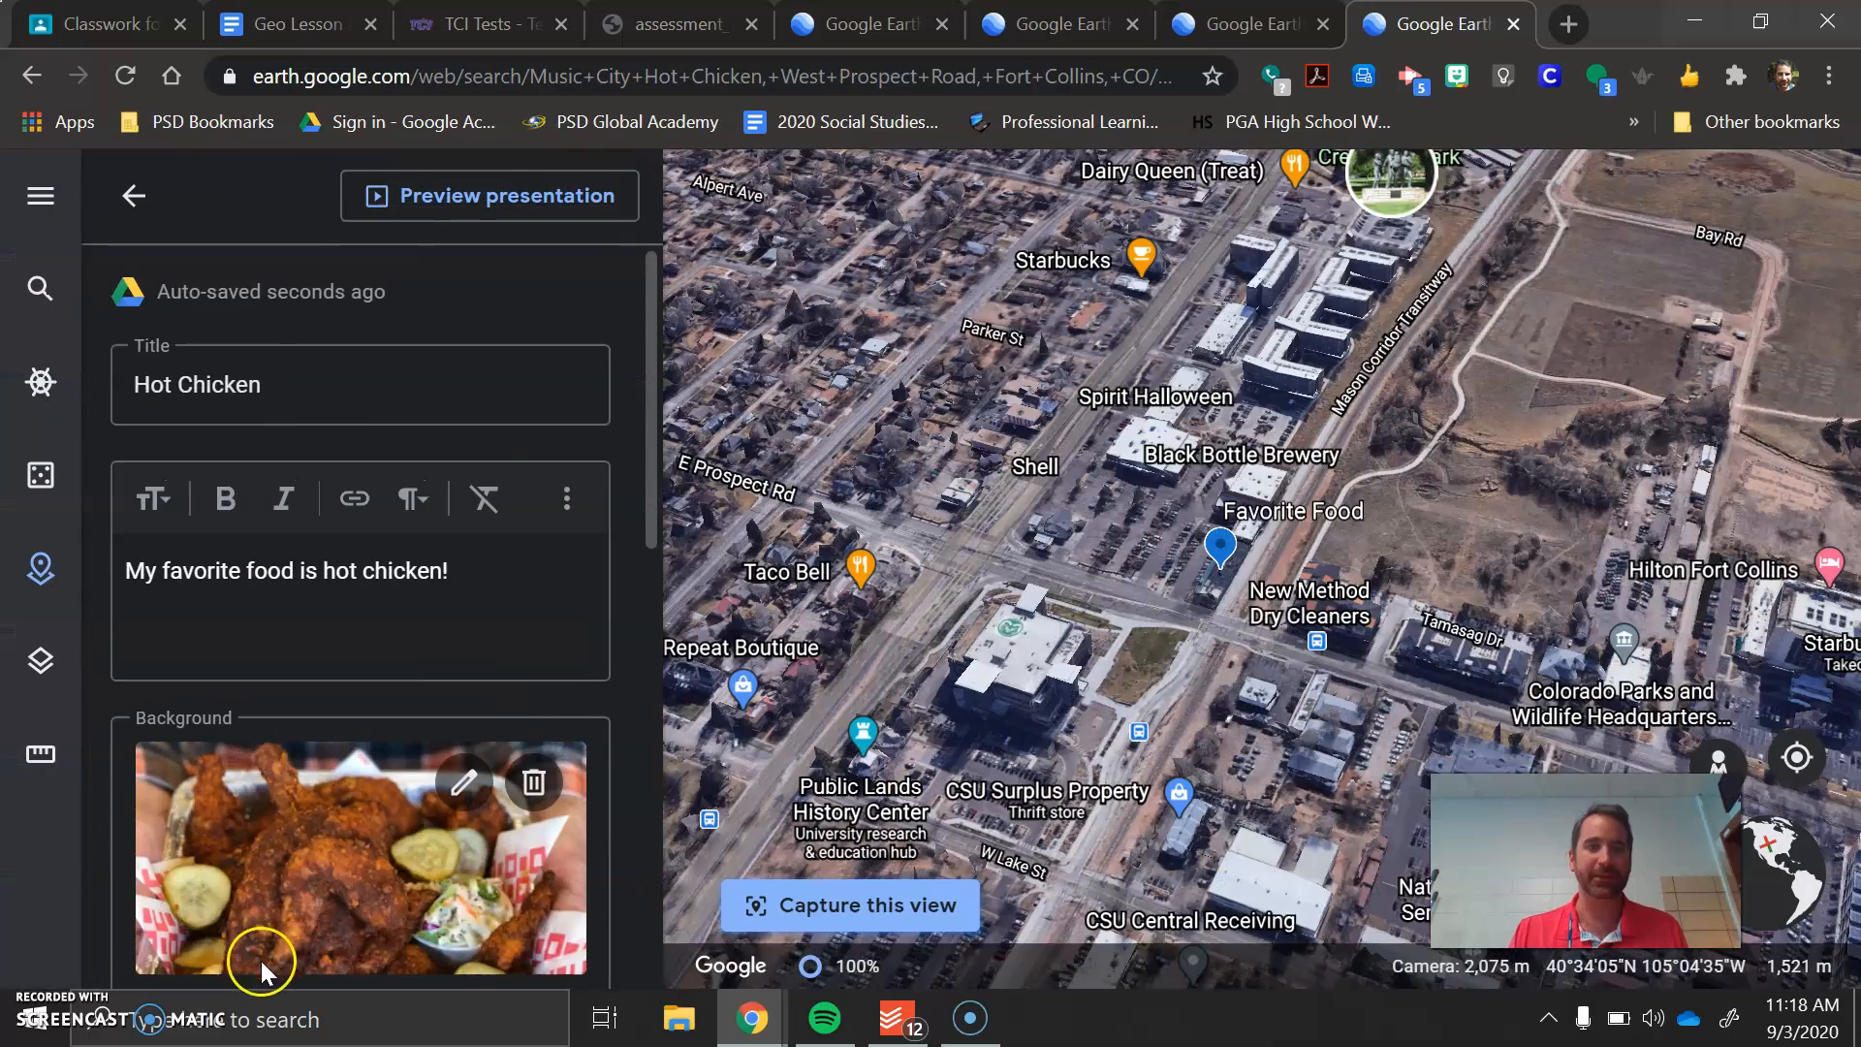
Review the Hot Chicken slide's settings and return to the project's feature list
scroll(299, 594, down, 6)
scroll(317, 885, down, 5)
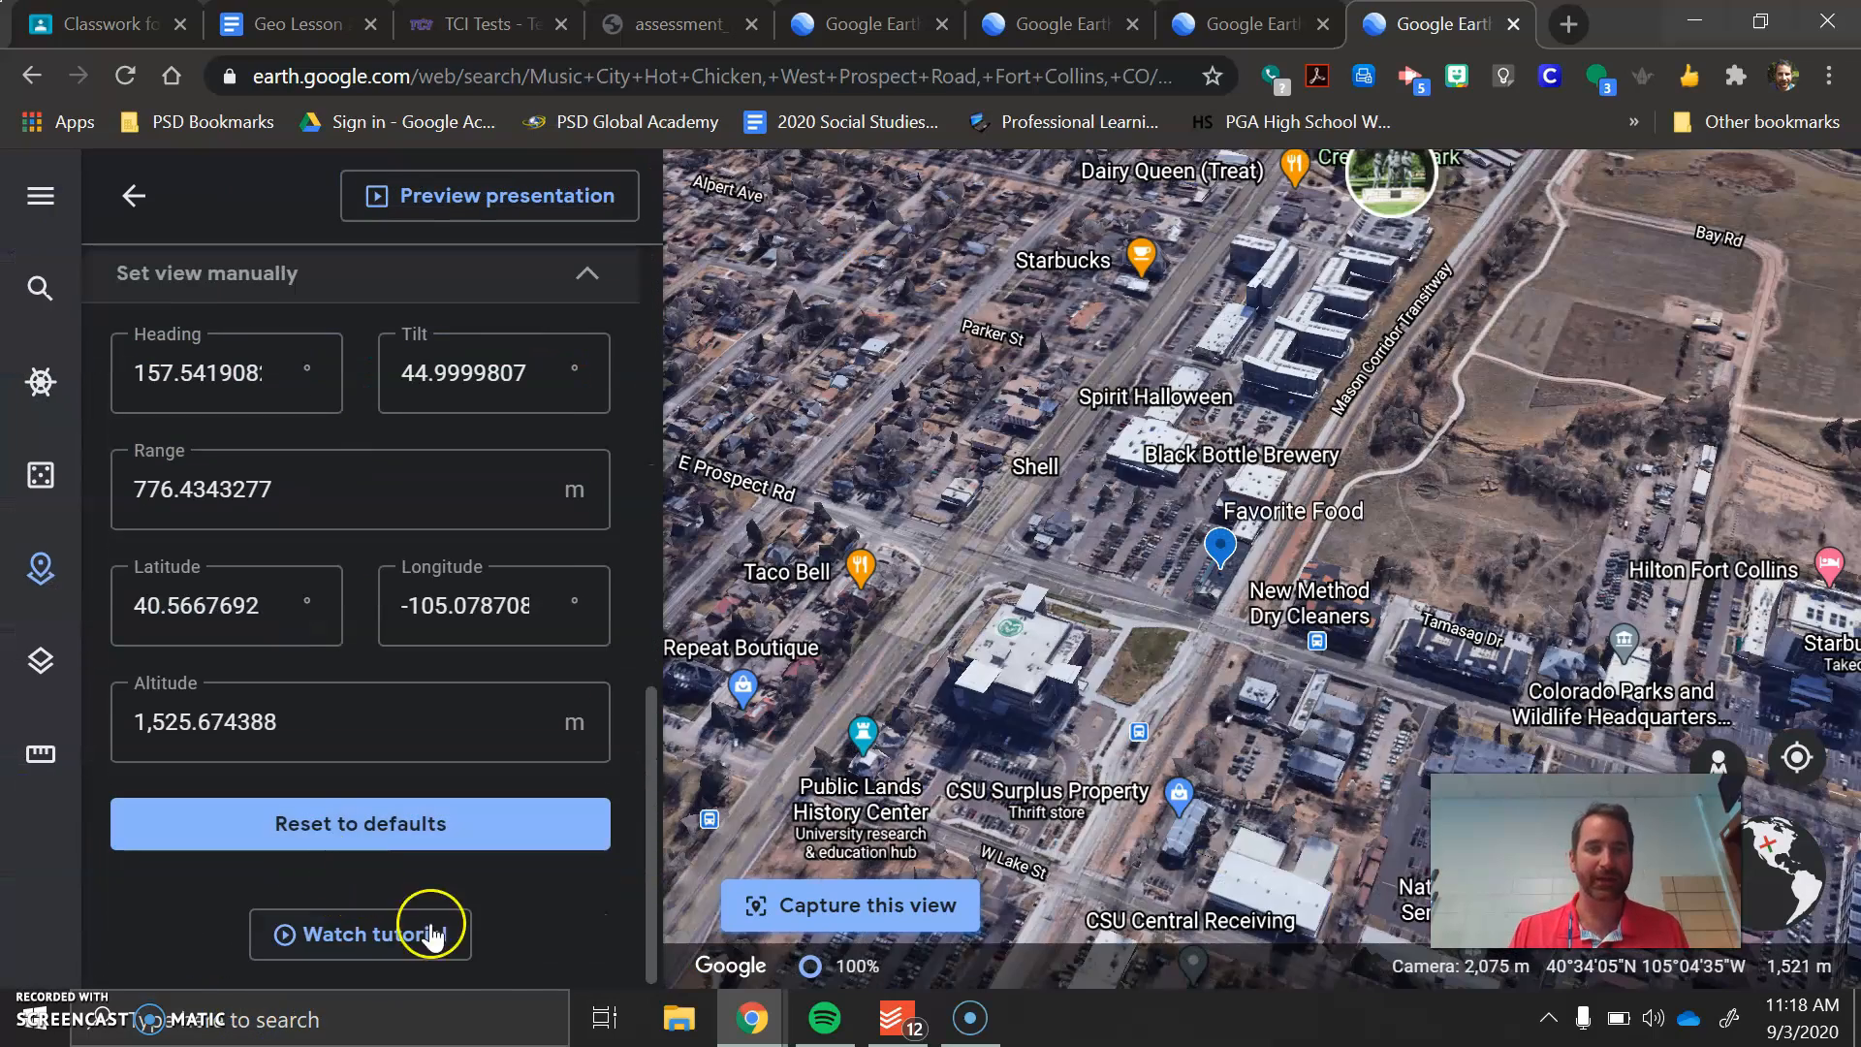
scroll(388, 843, up, 3)
scroll(416, 860, up, 4)
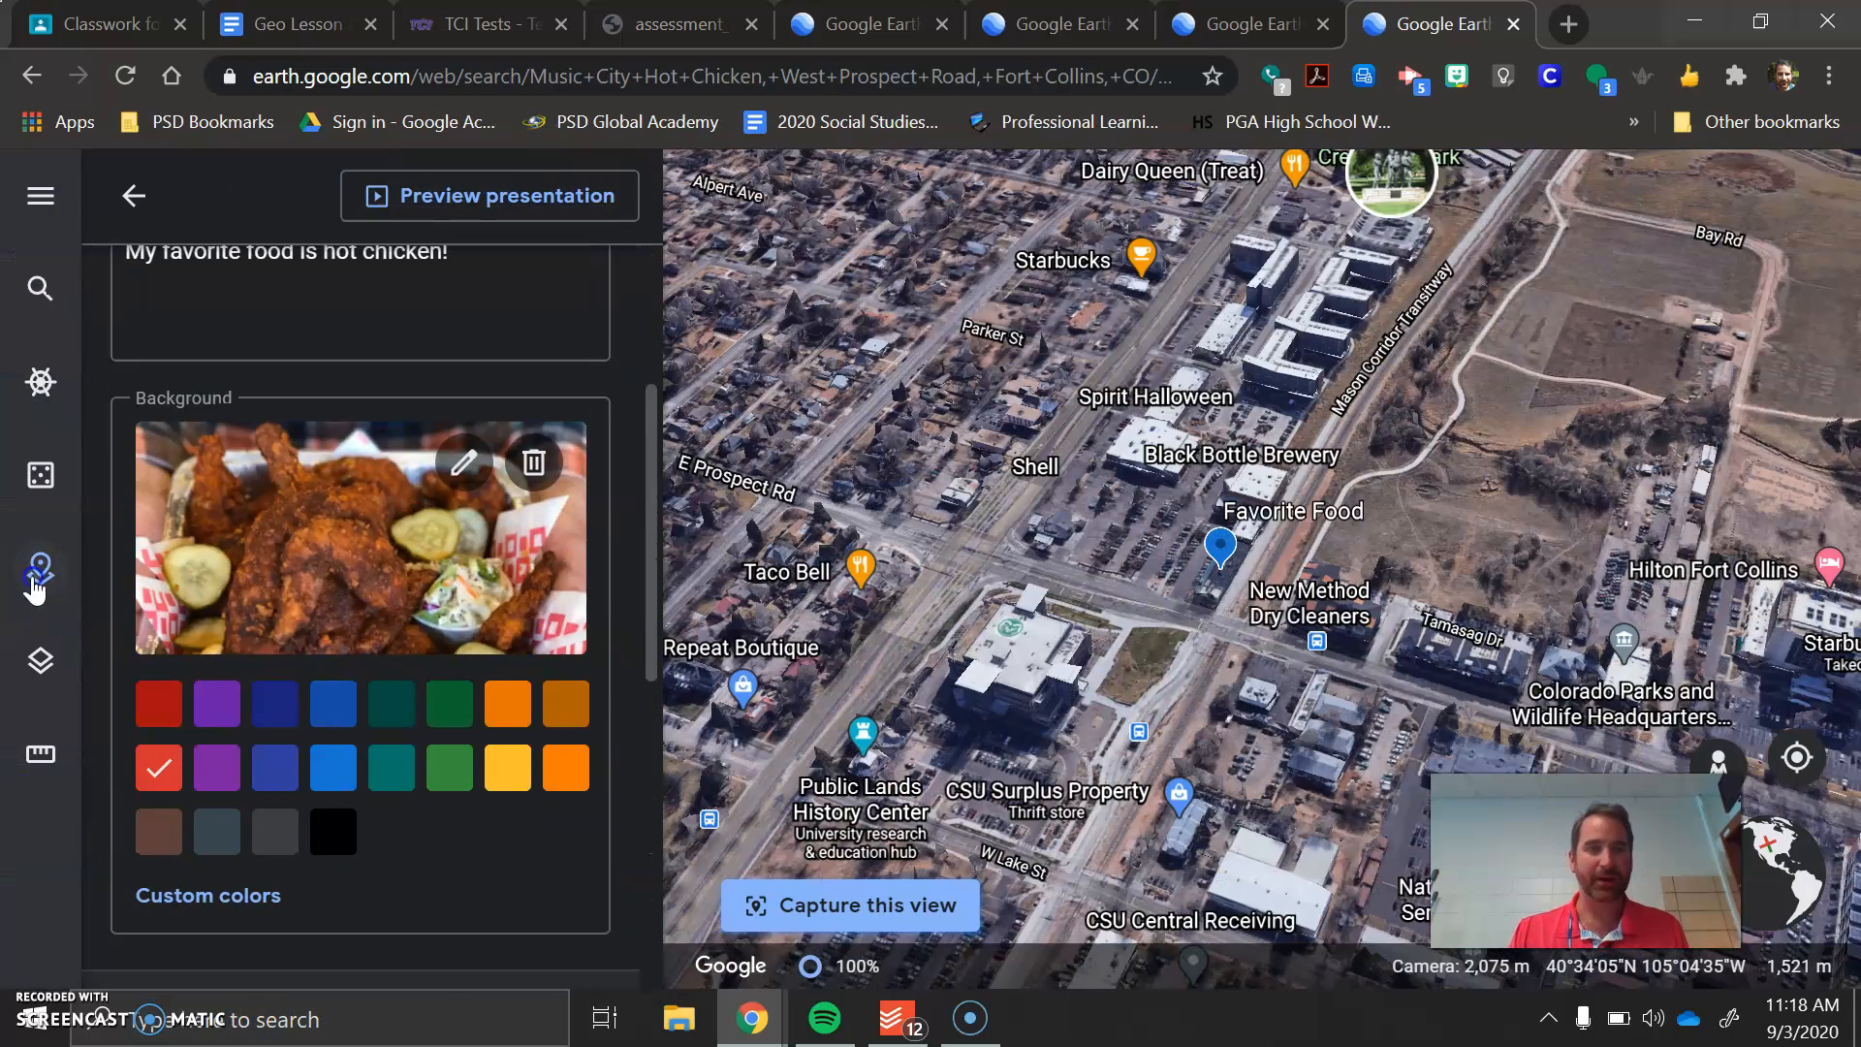
click(29, 580)
click(35, 582)
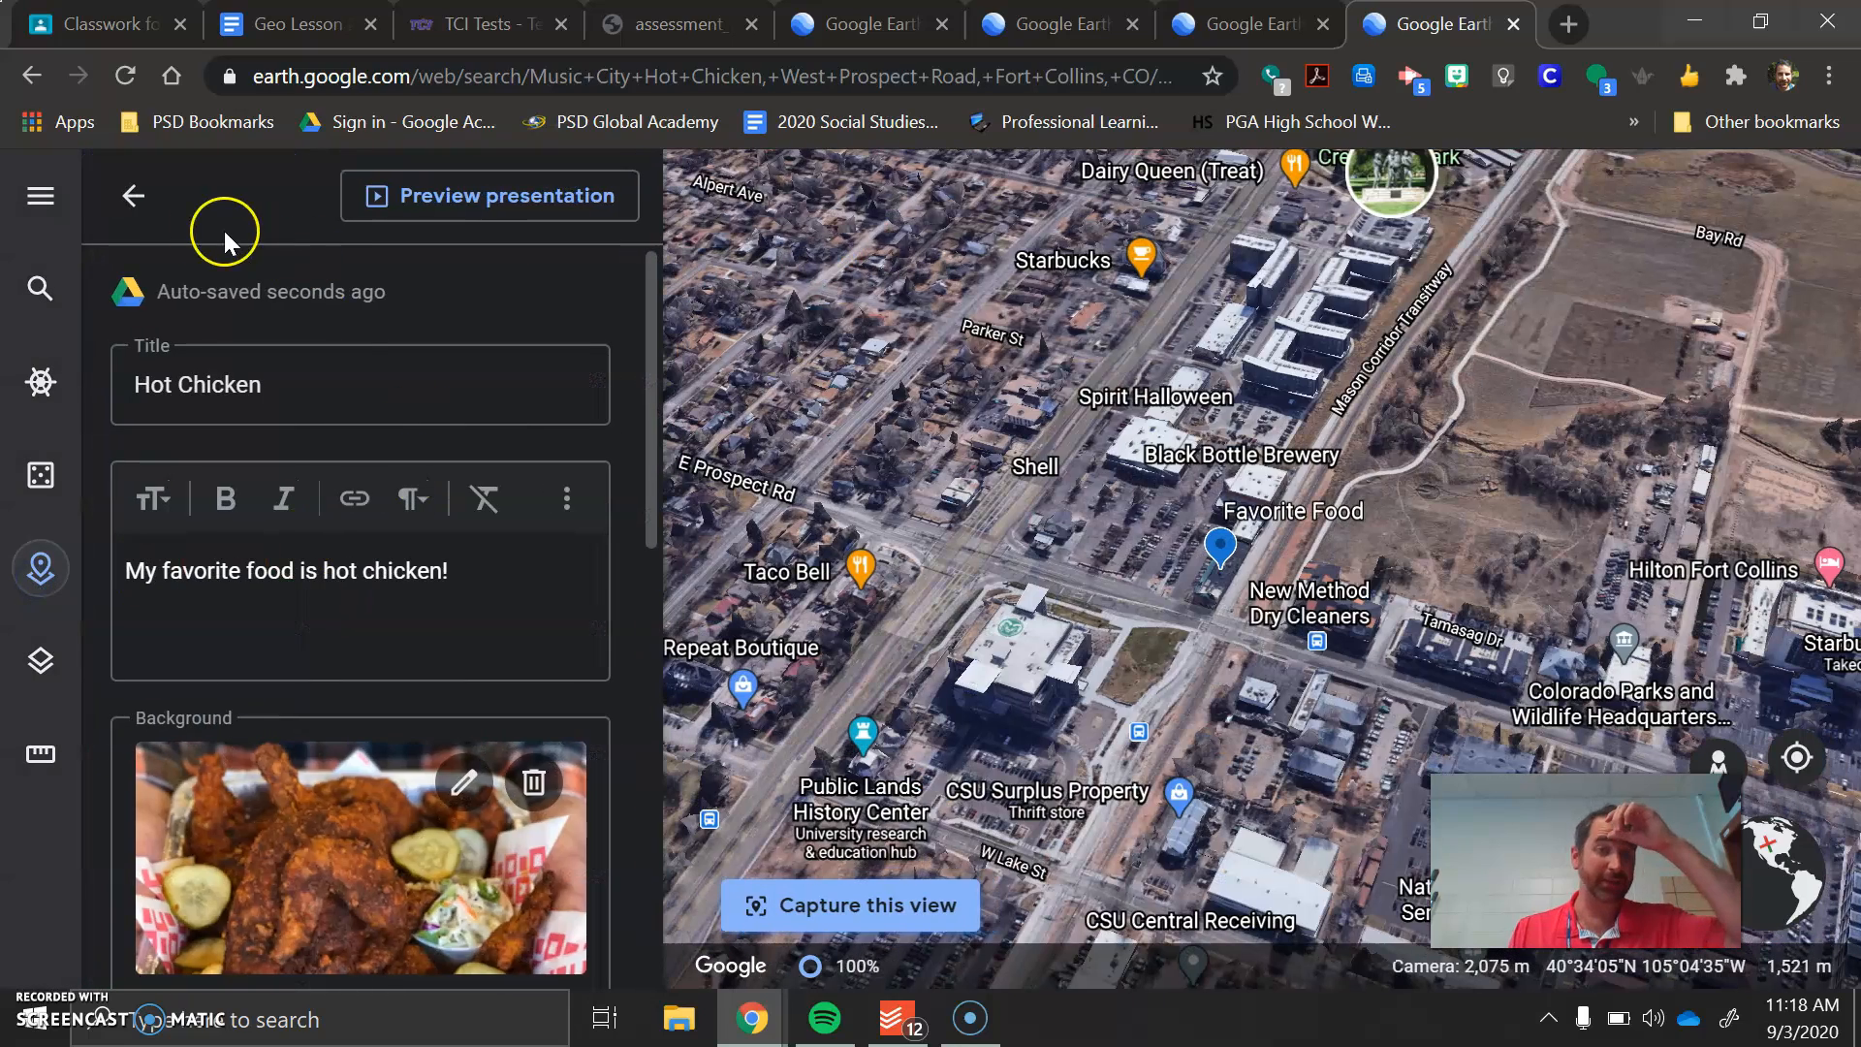
click(128, 194)
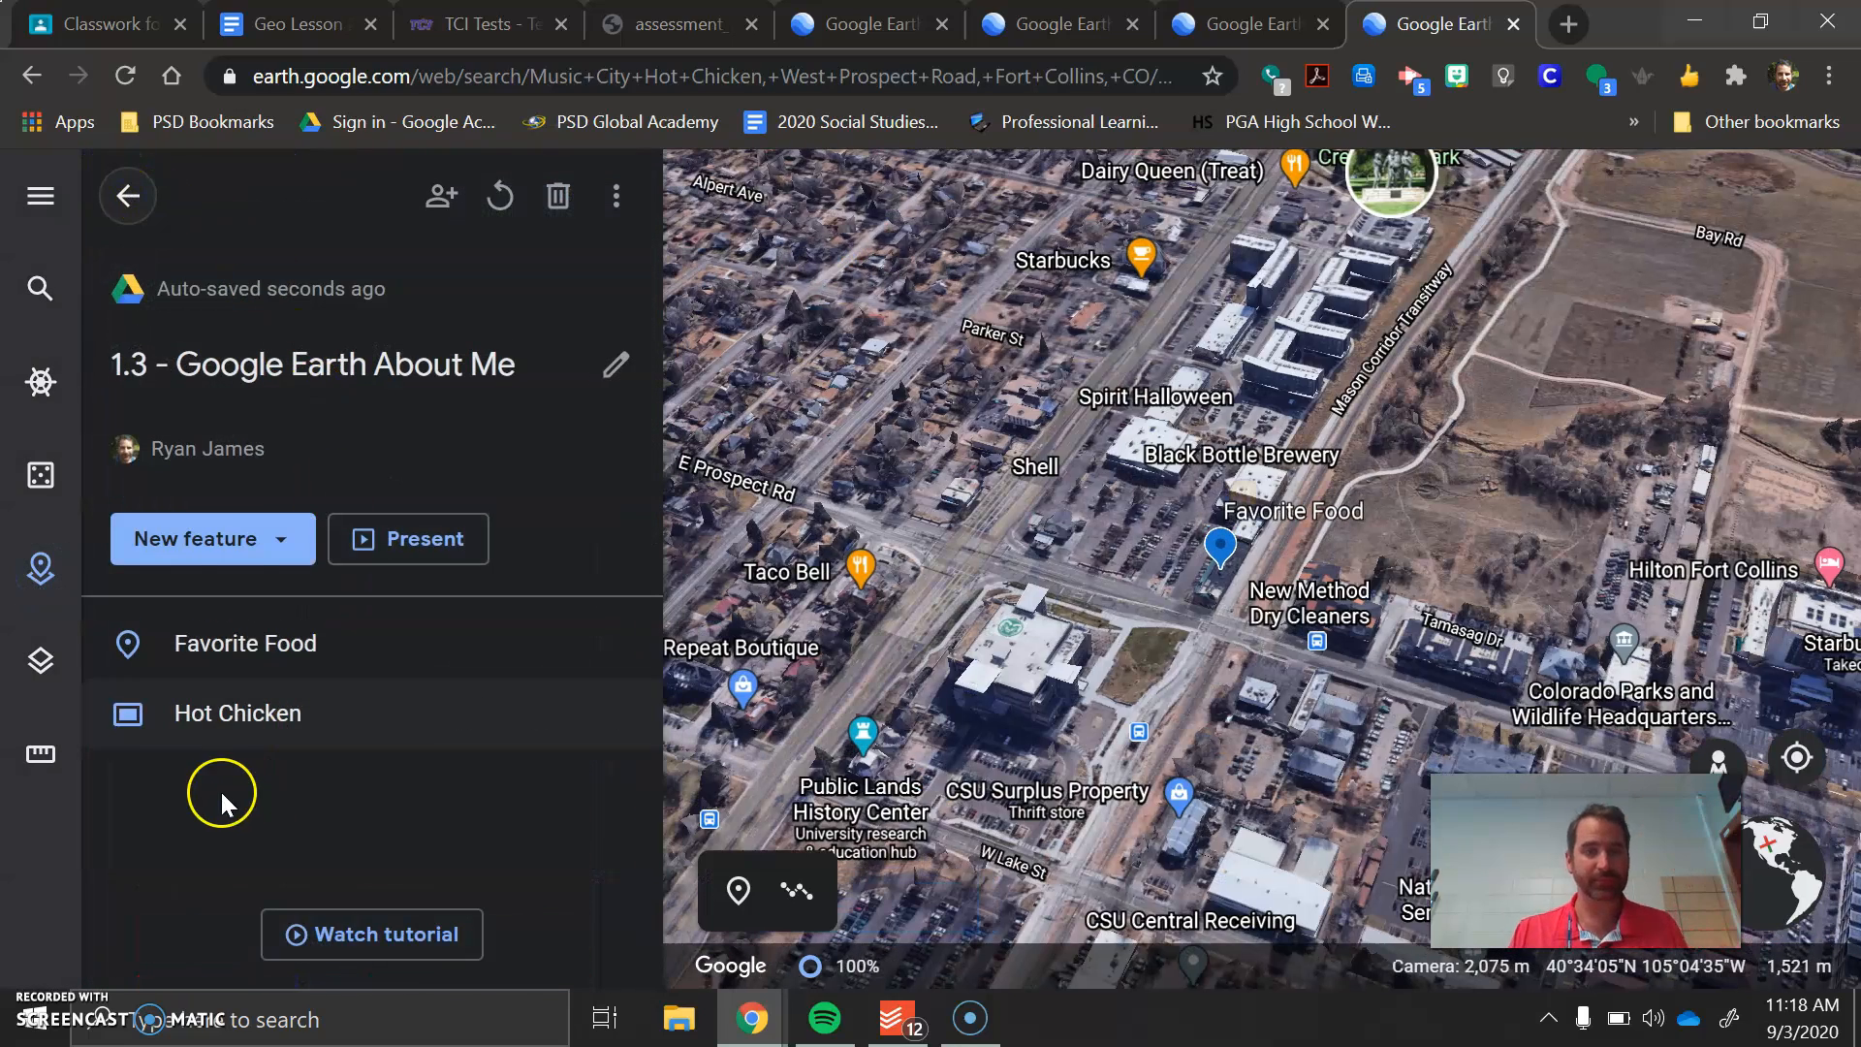
Draw a closed four-sided shape around the Campus Recreation and Intramural Fields area beside Hughes Way, as a new project feature
click(238, 539)
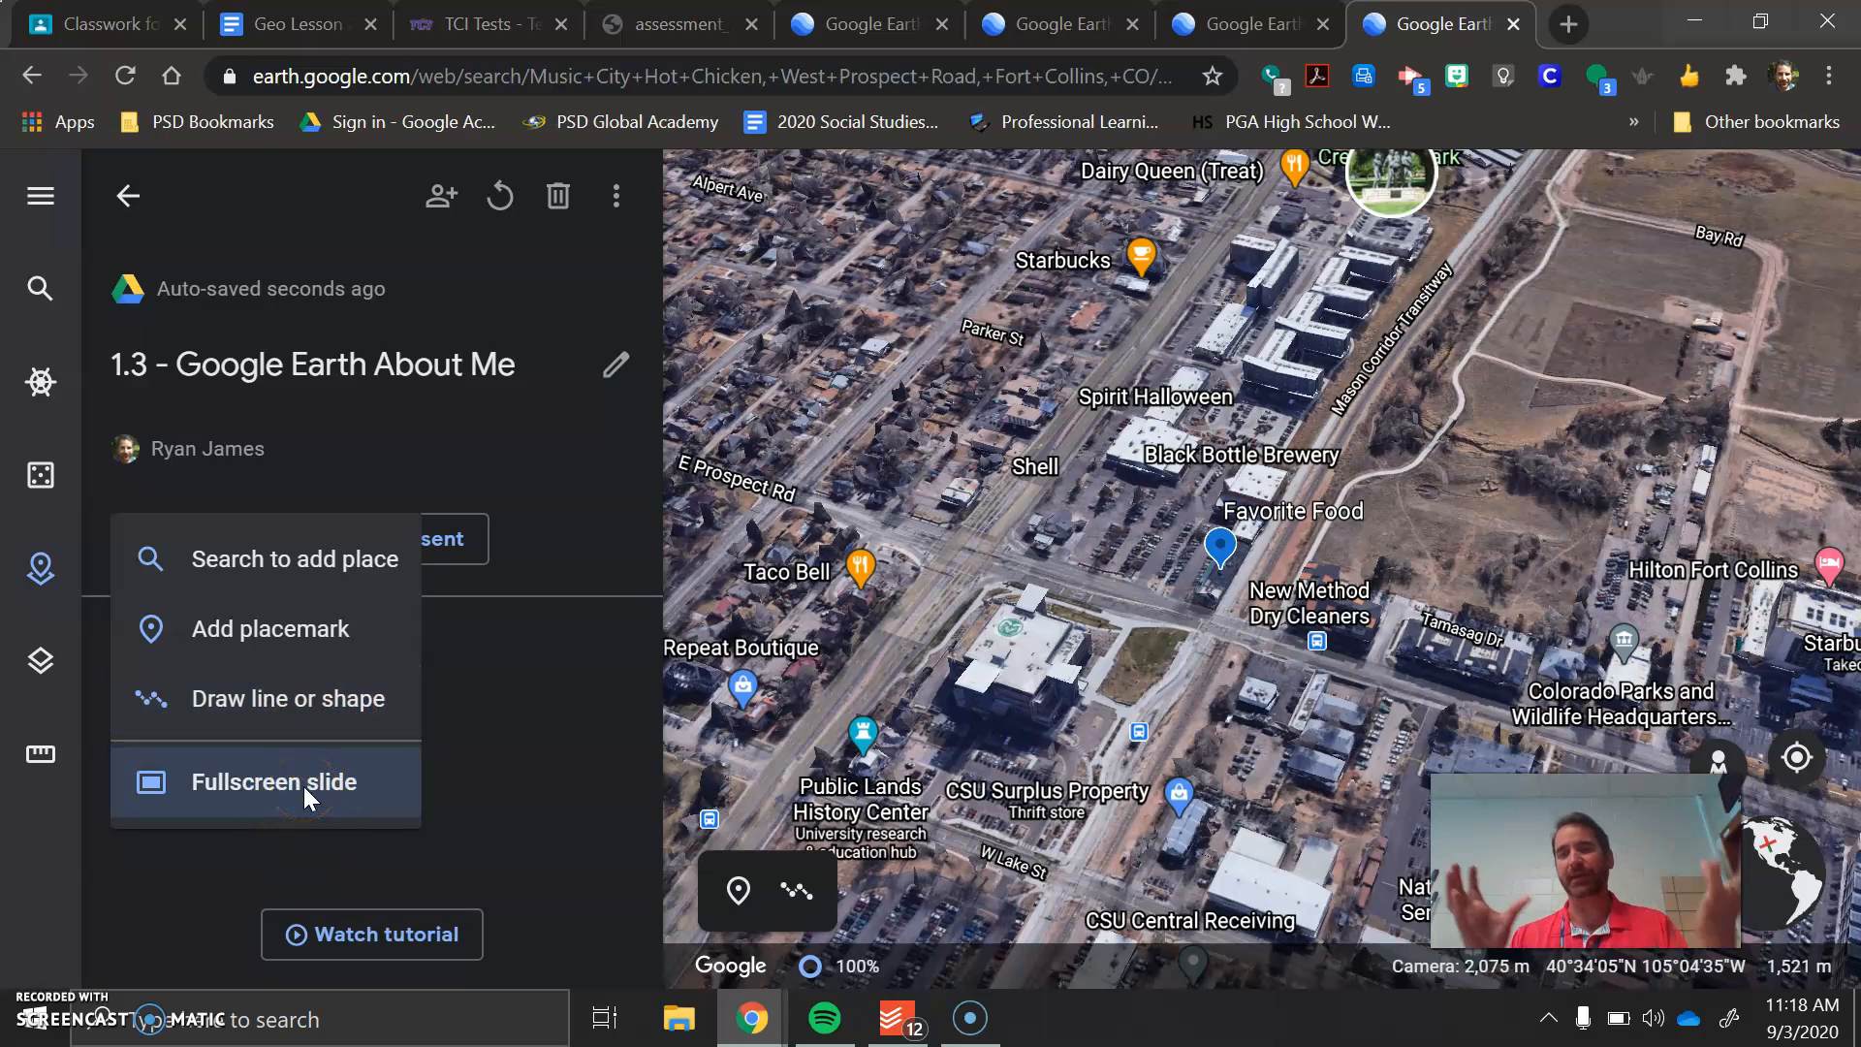
click(293, 640)
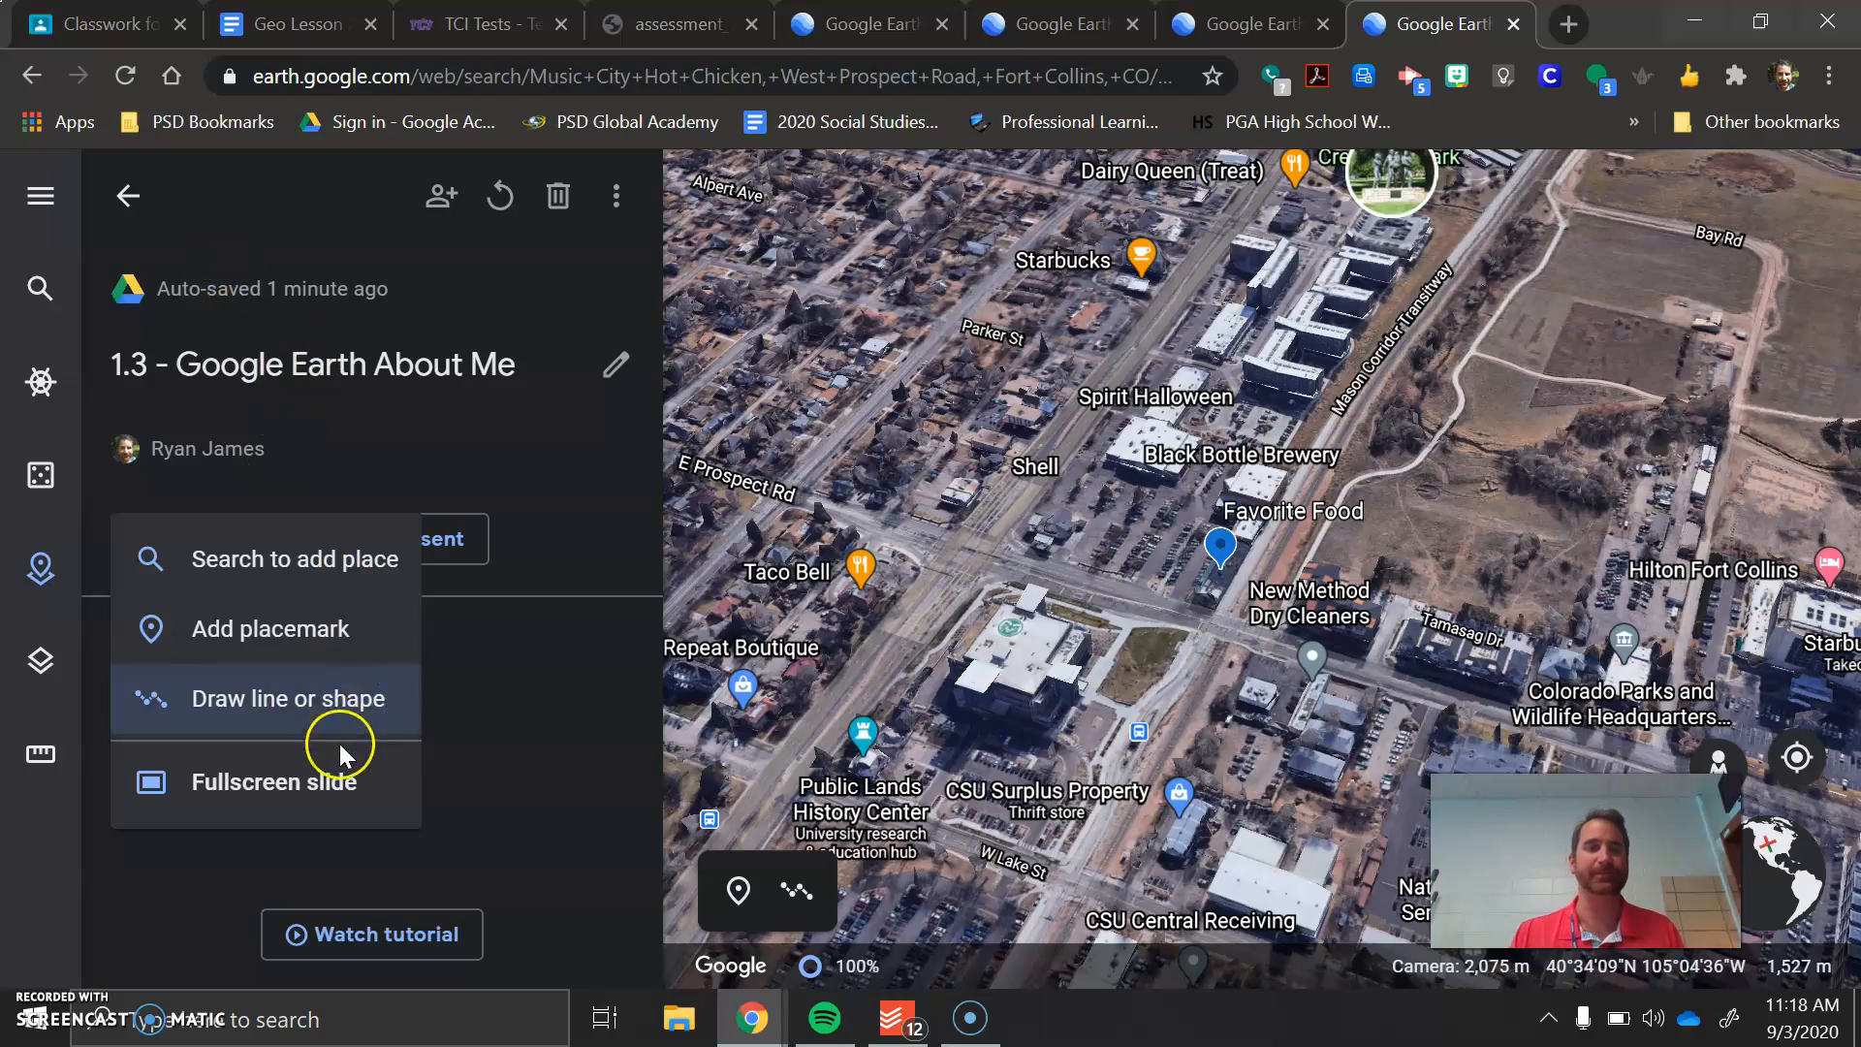
scroll(1394, 695, down, 4)
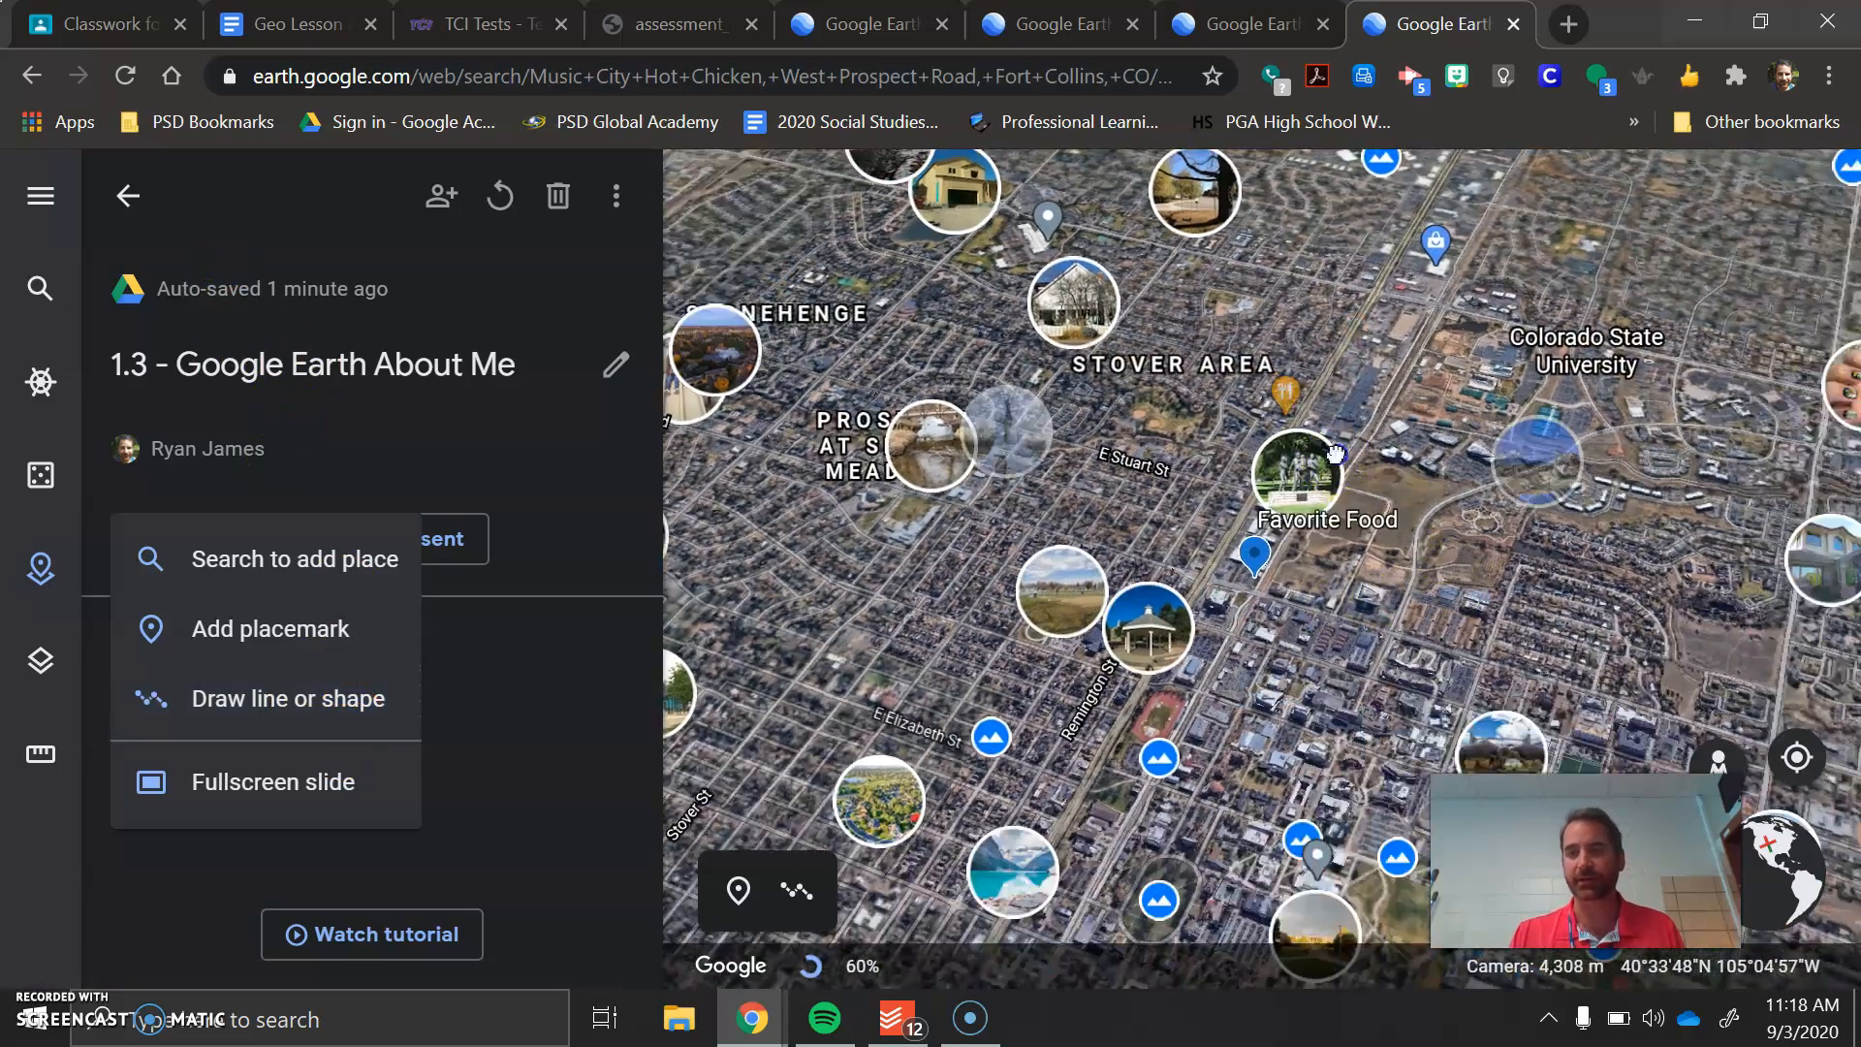
drag(1337, 453, 1184, 341)
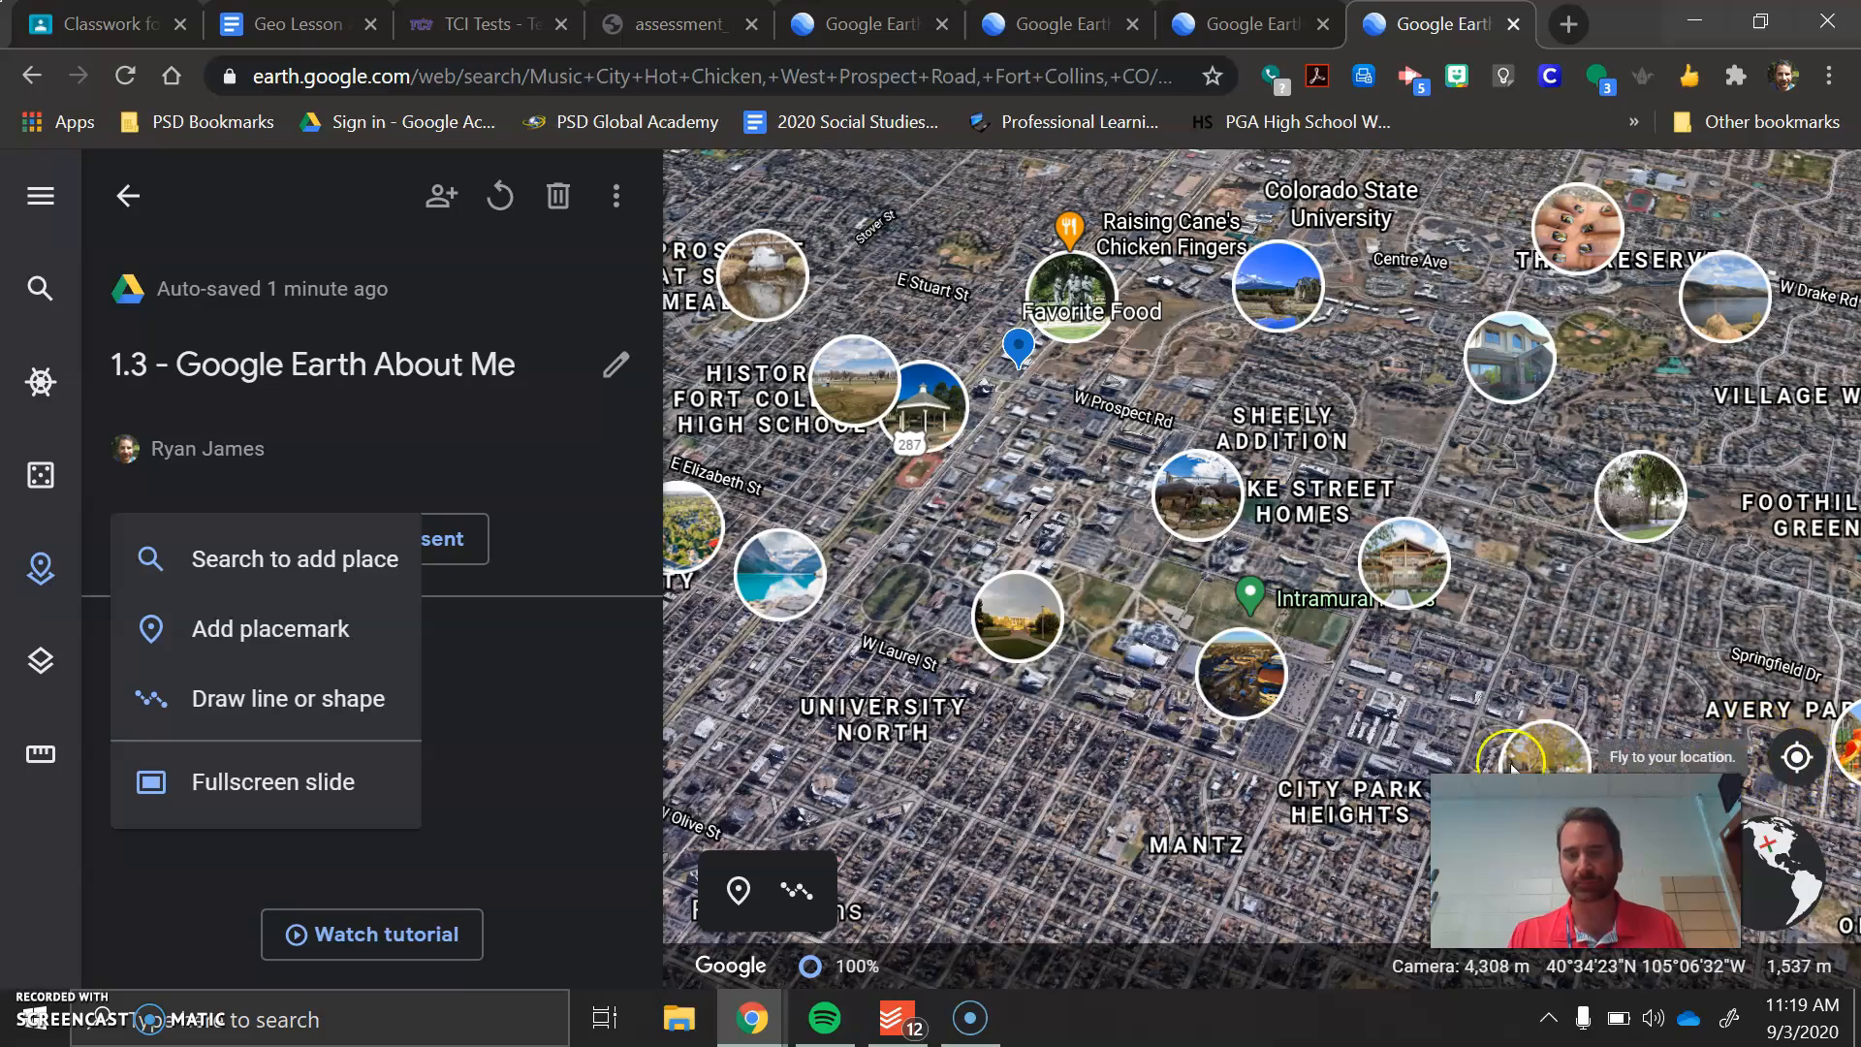
scroll(1204, 779, up, 6)
drag(1251, 719, 1187, 897)
scroll(1320, 551, down, 5)
drag(1320, 551, 1313, 890)
click(1357, 480)
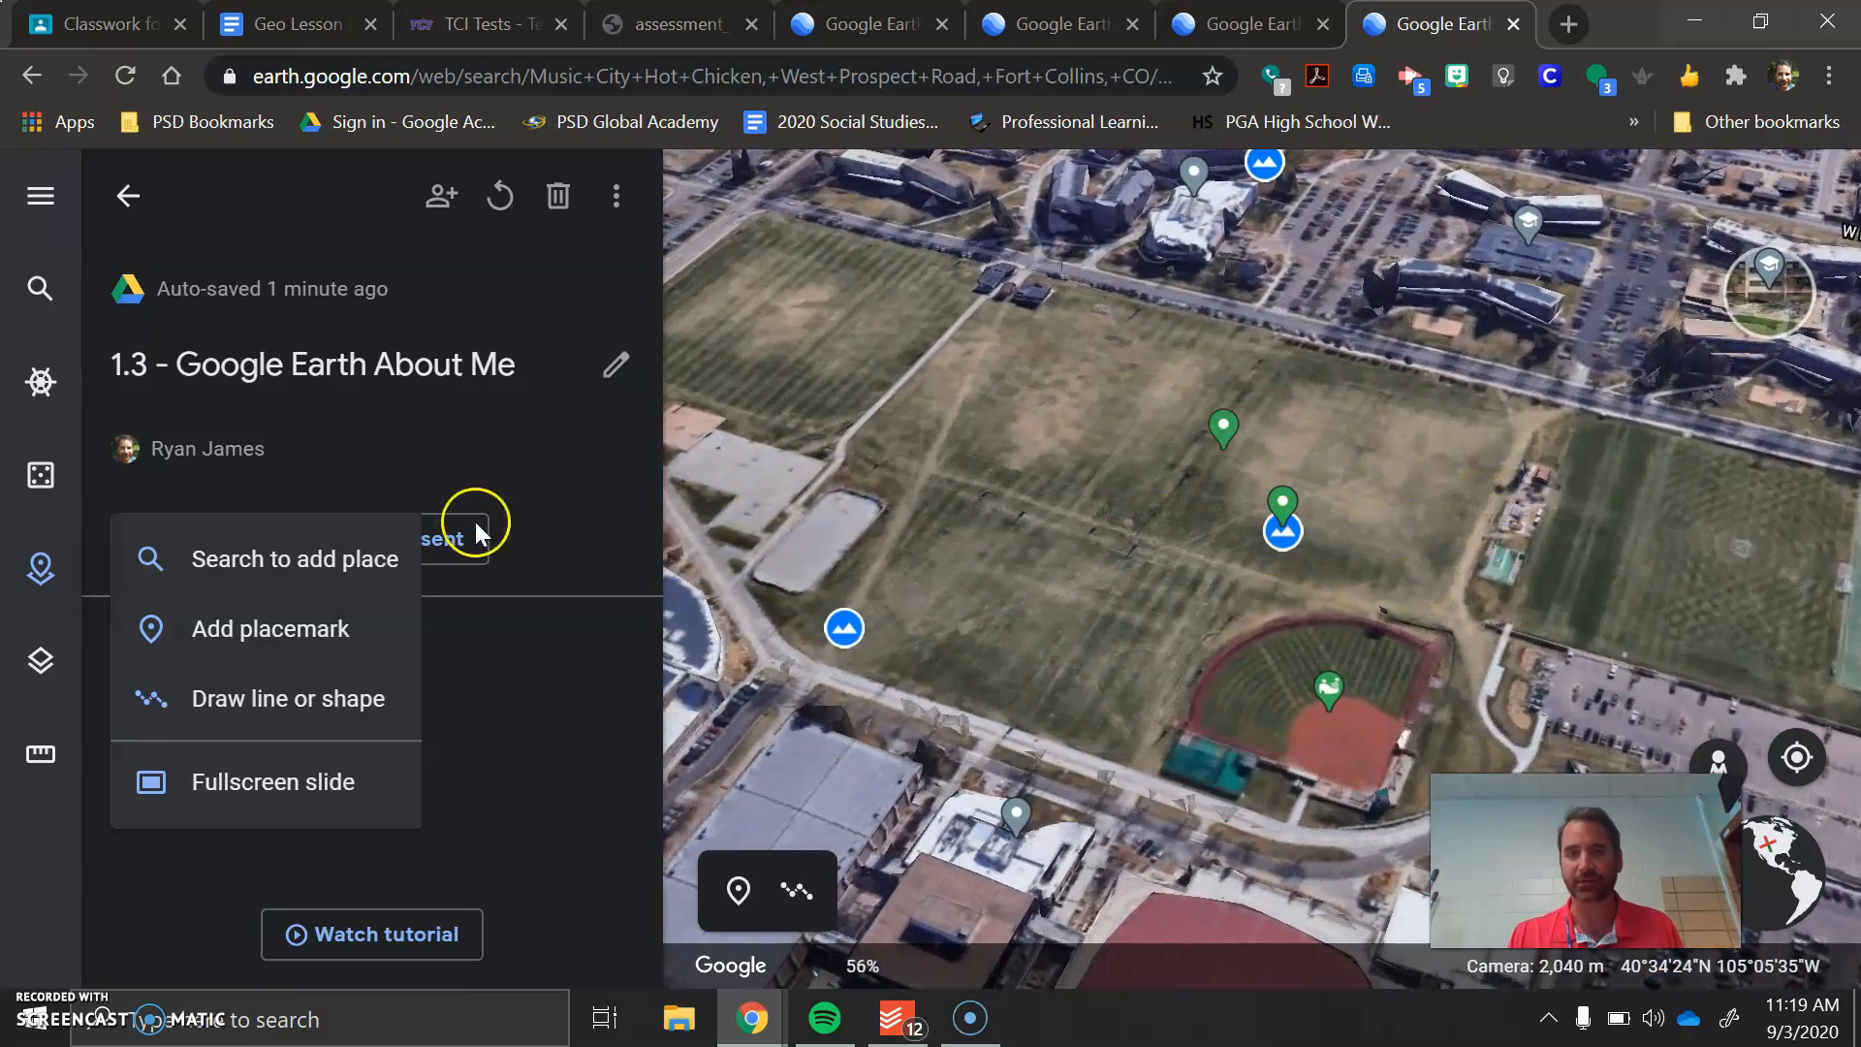
click(282, 700)
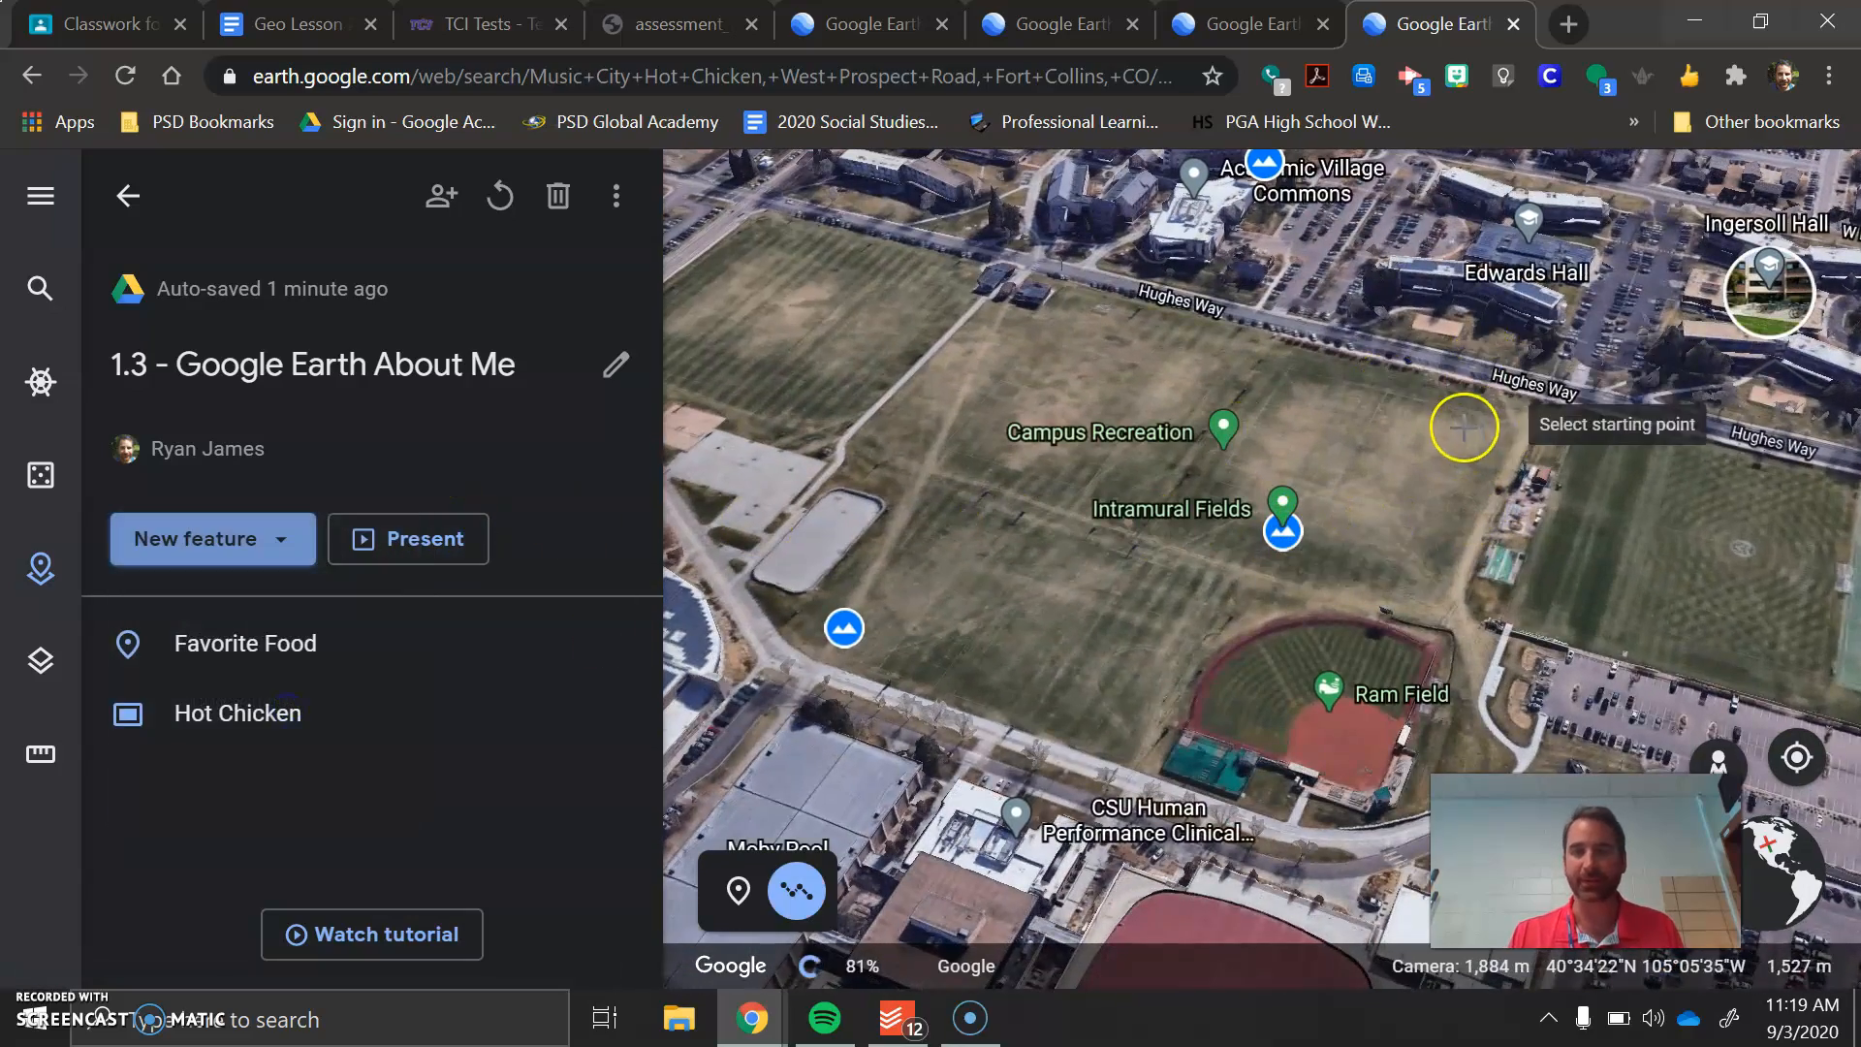
click(1474, 393)
click(1072, 297)
click(969, 496)
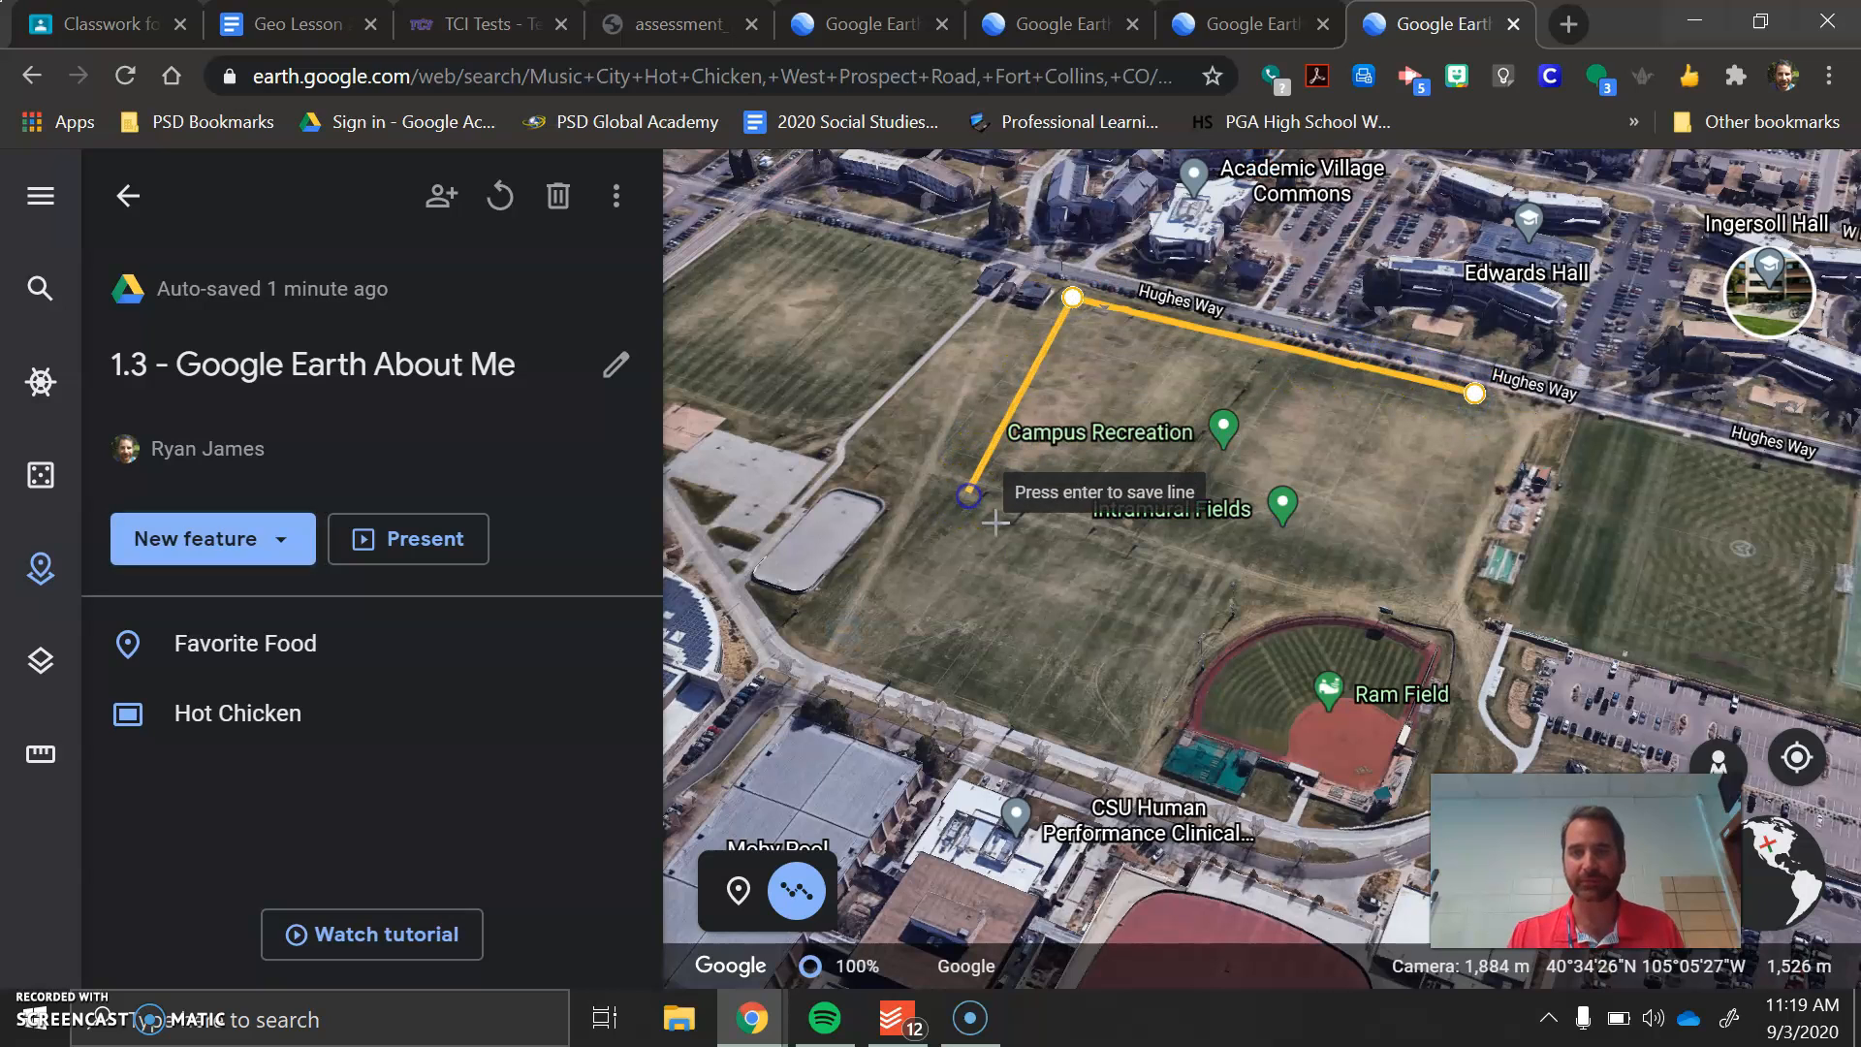
click(1390, 596)
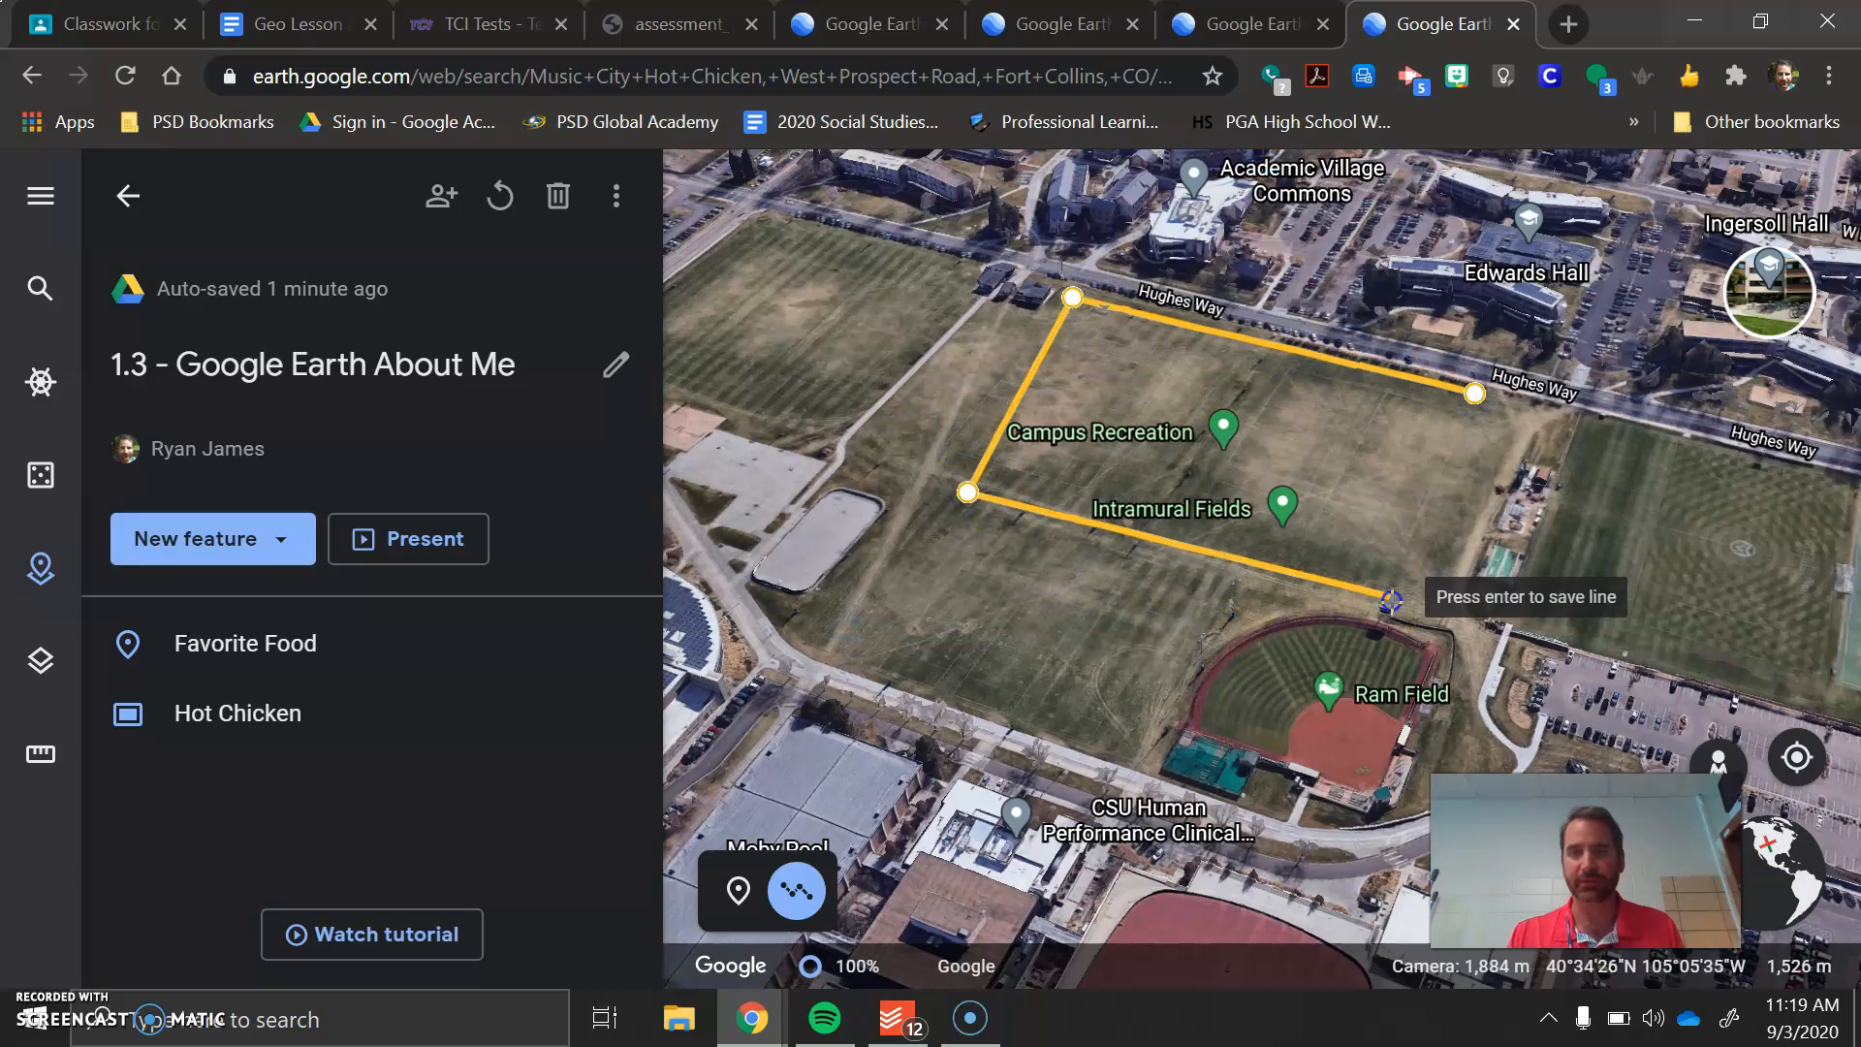
click(1468, 396)
Title the field shape "My running location" and save it to the "1.3 - Google Earth About Me" project
click(871, 523)
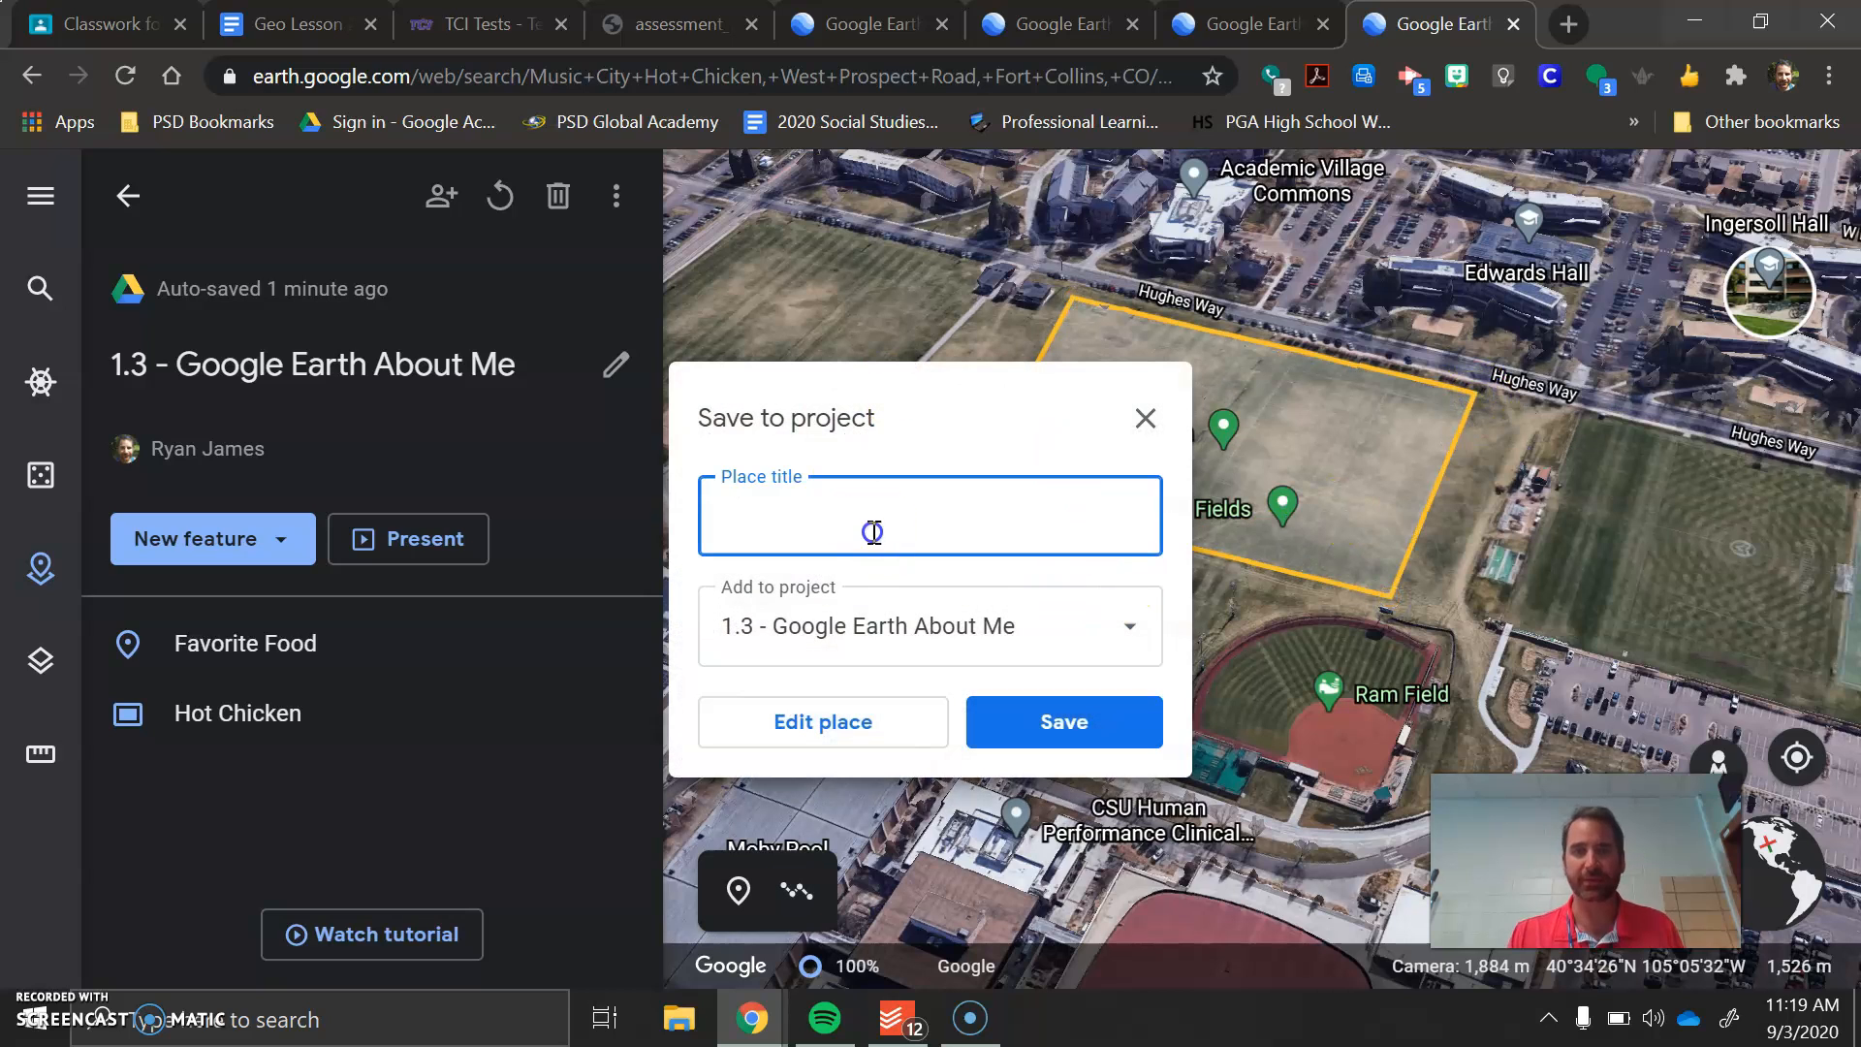
text(My running location)
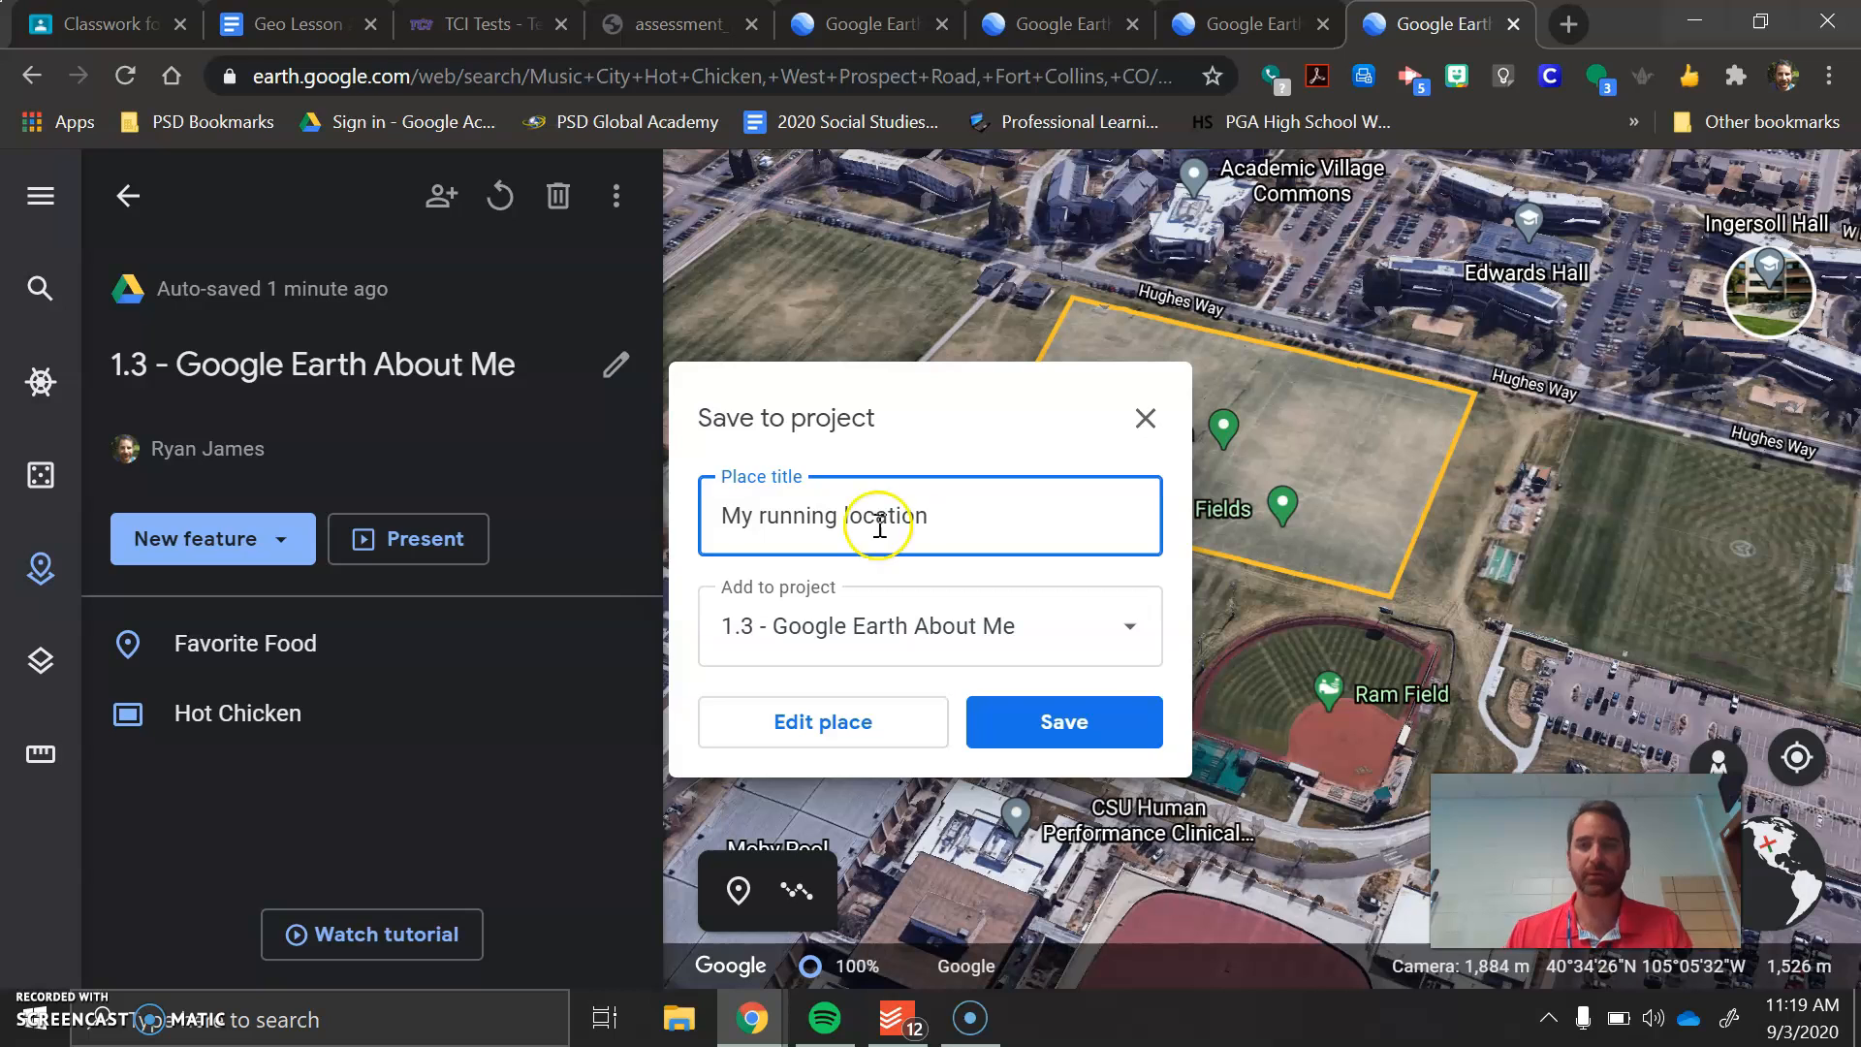
click(1142, 735)
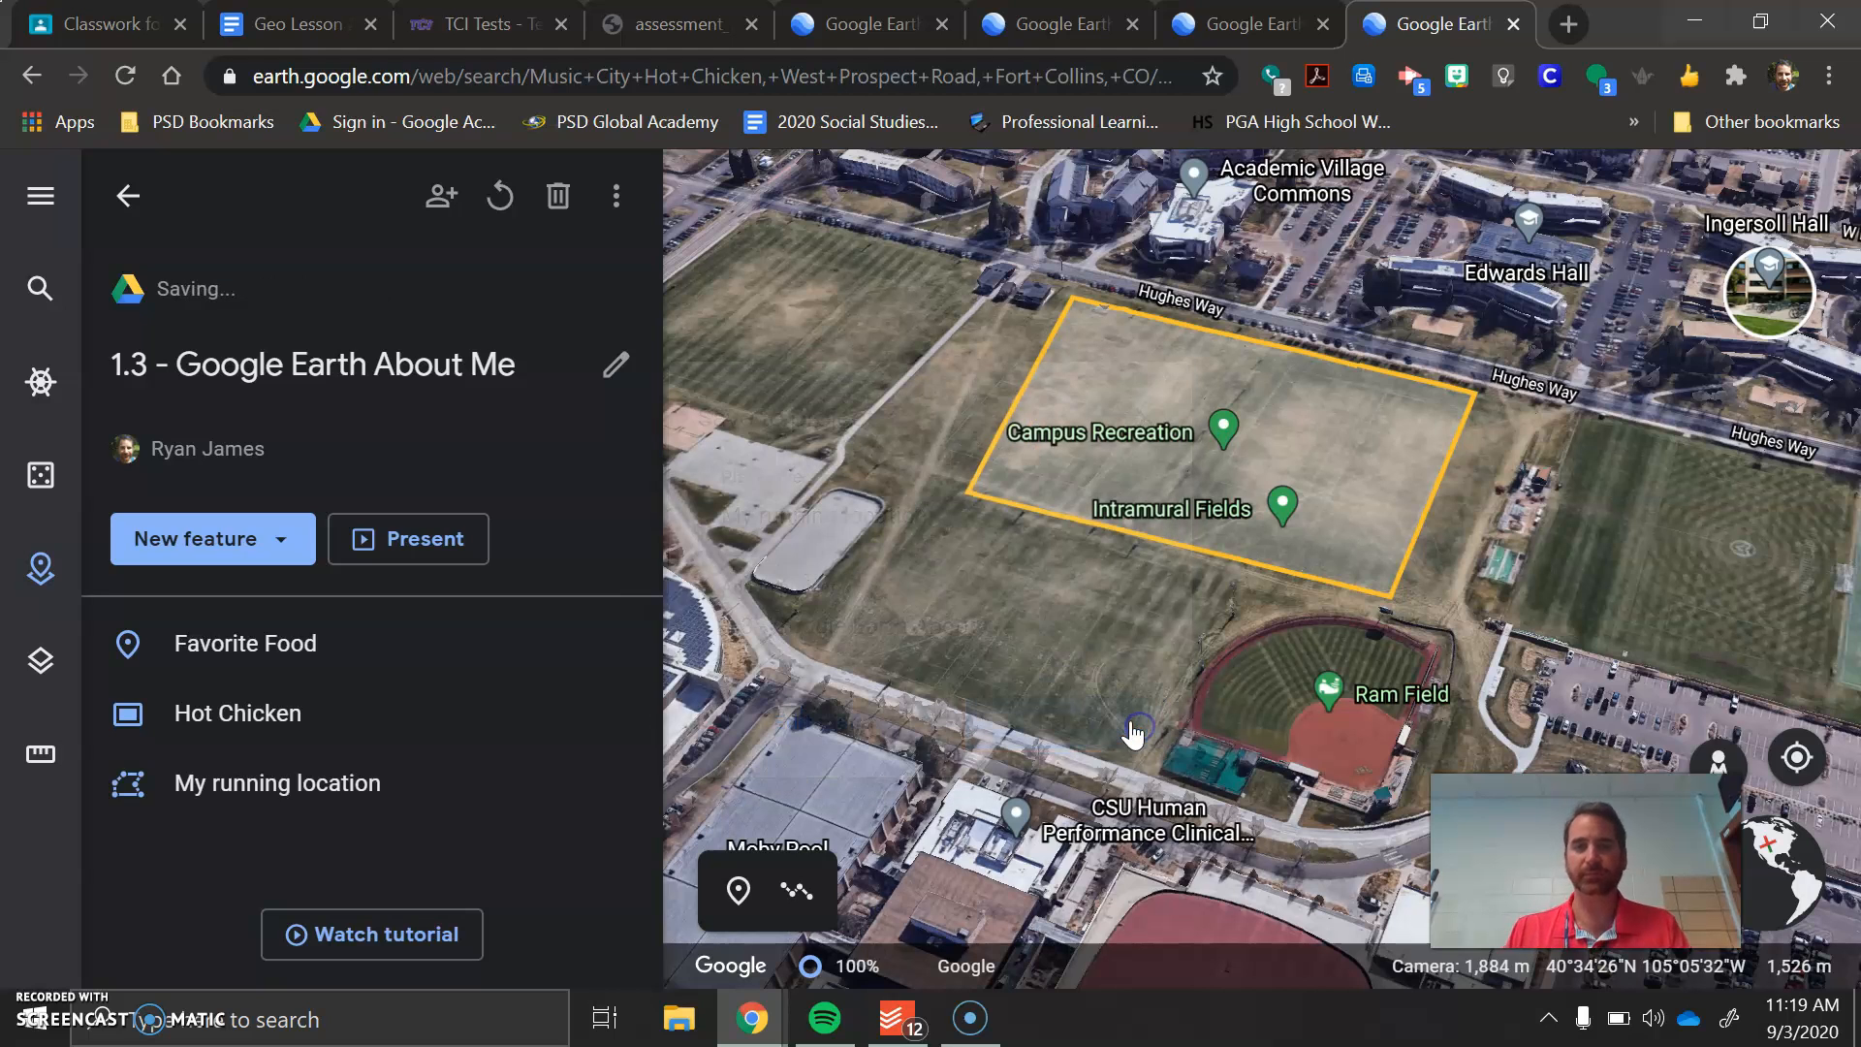
Open the My running location feature, preview it in presentation mode and exit the preview
click(312, 805)
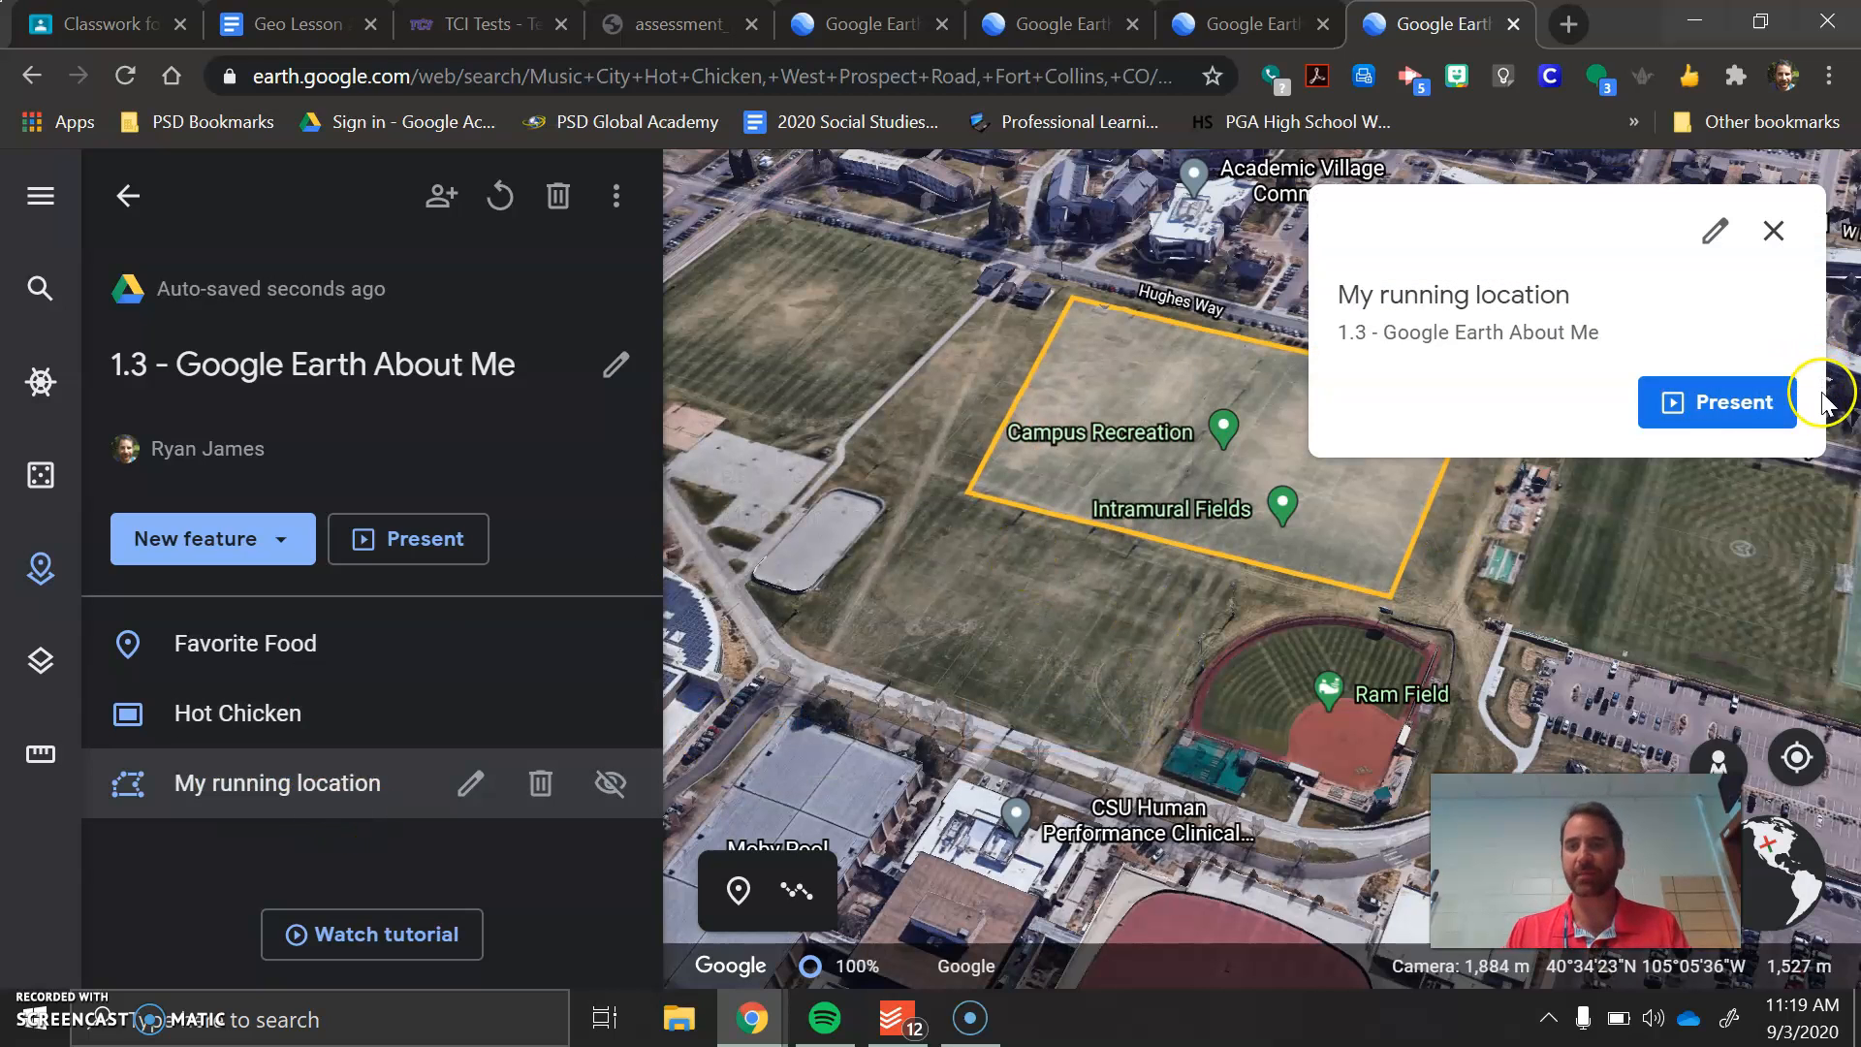
click(1742, 406)
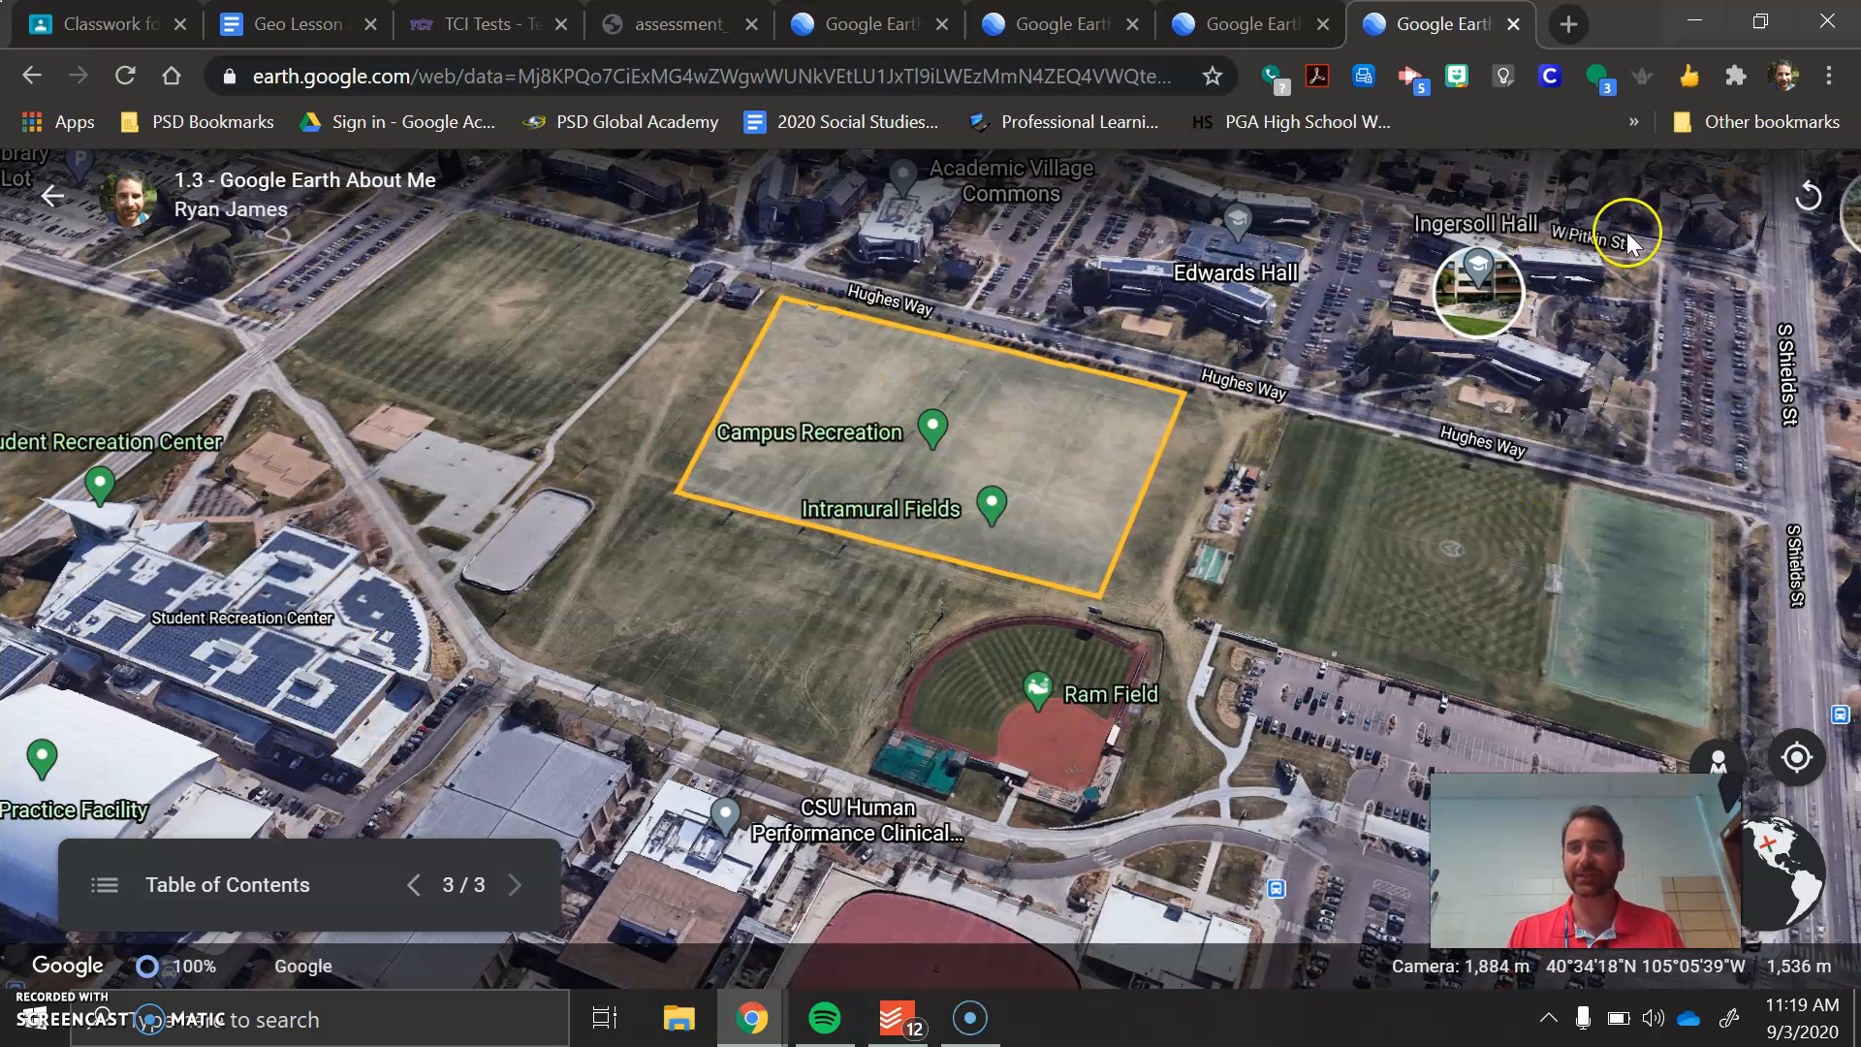
key(Escape)
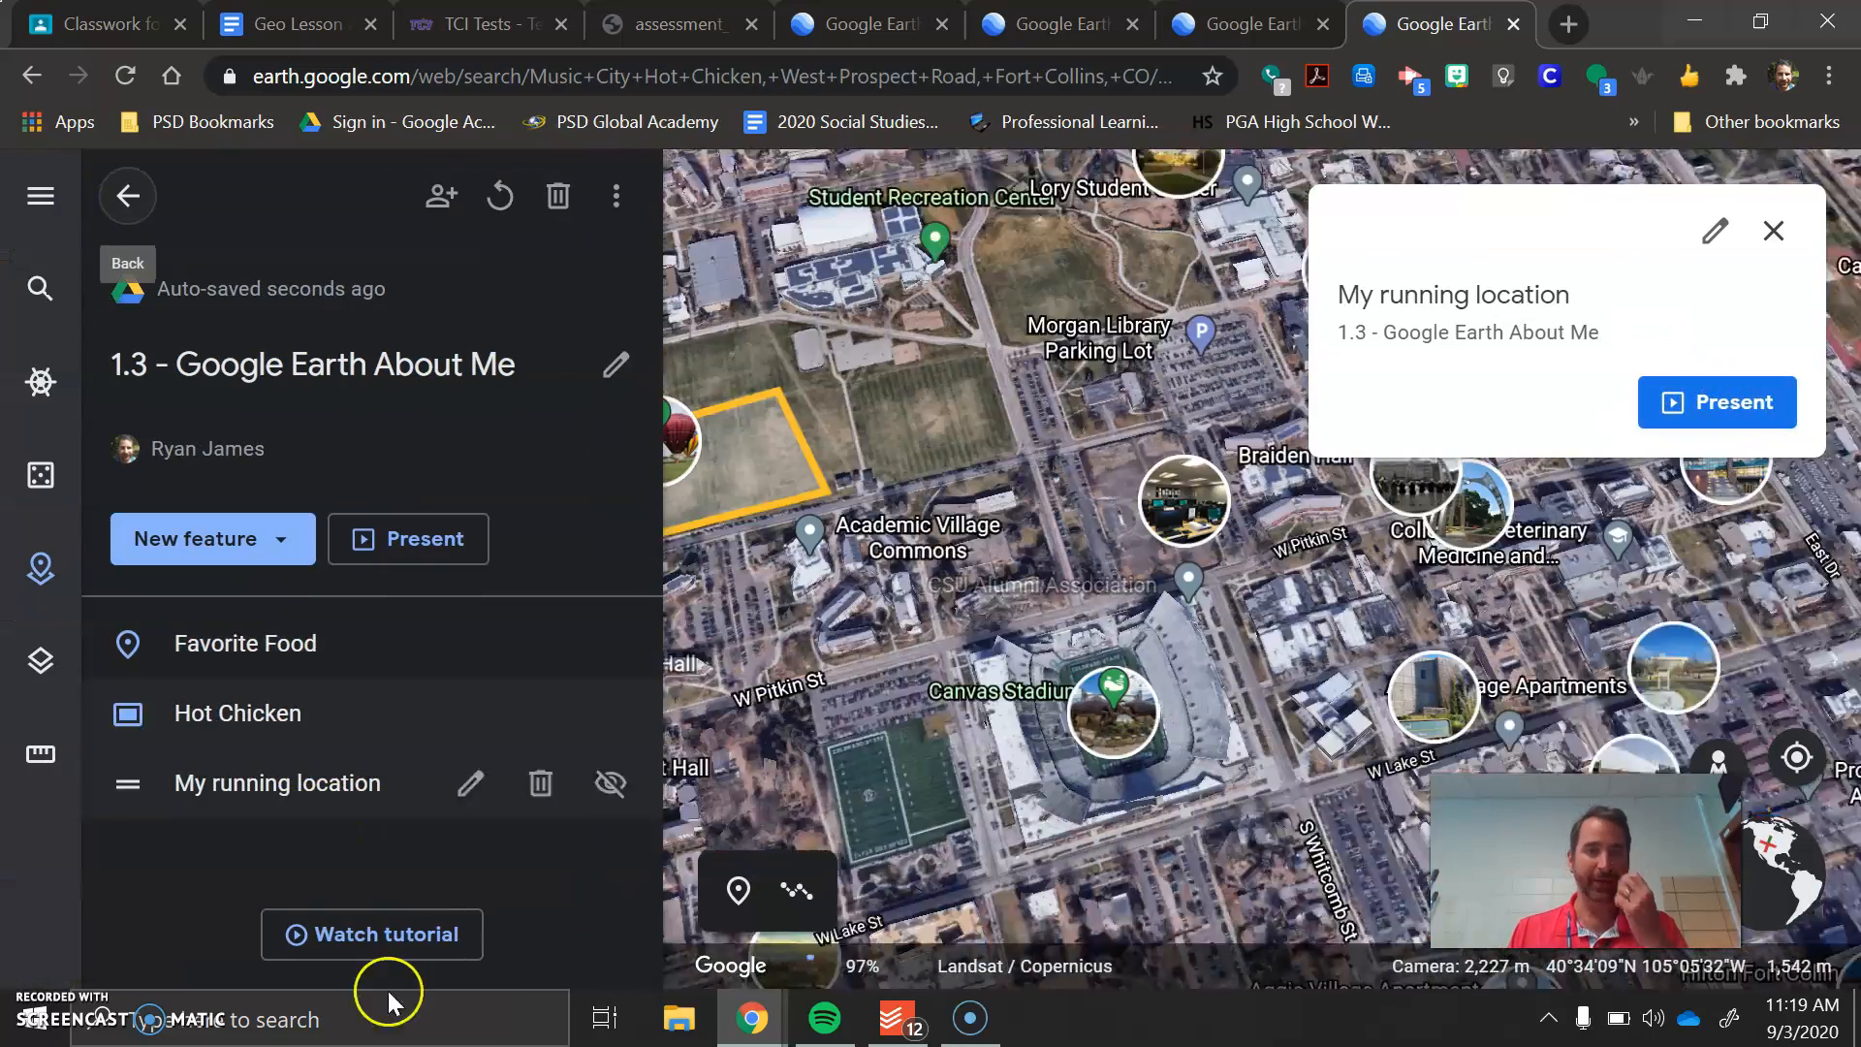
Delete the Favorite Food placemark from the project's feature list
click(229, 538)
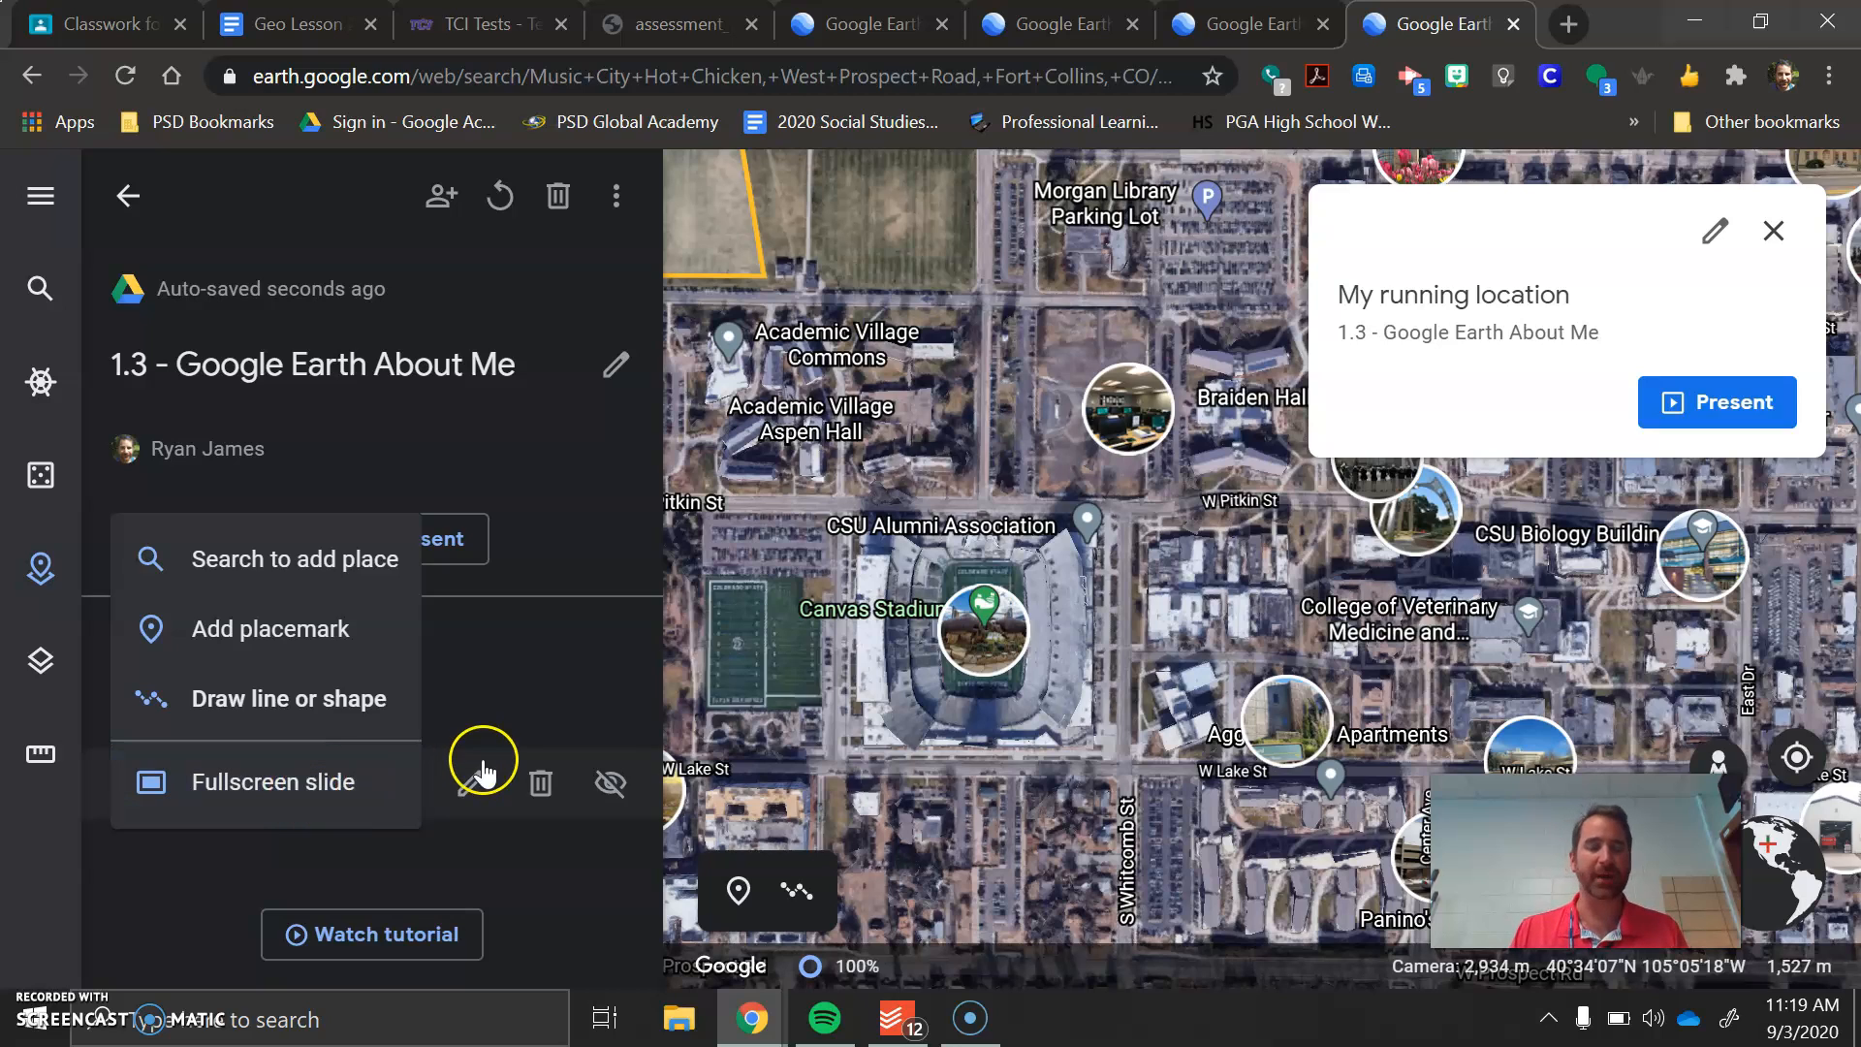
click(533, 643)
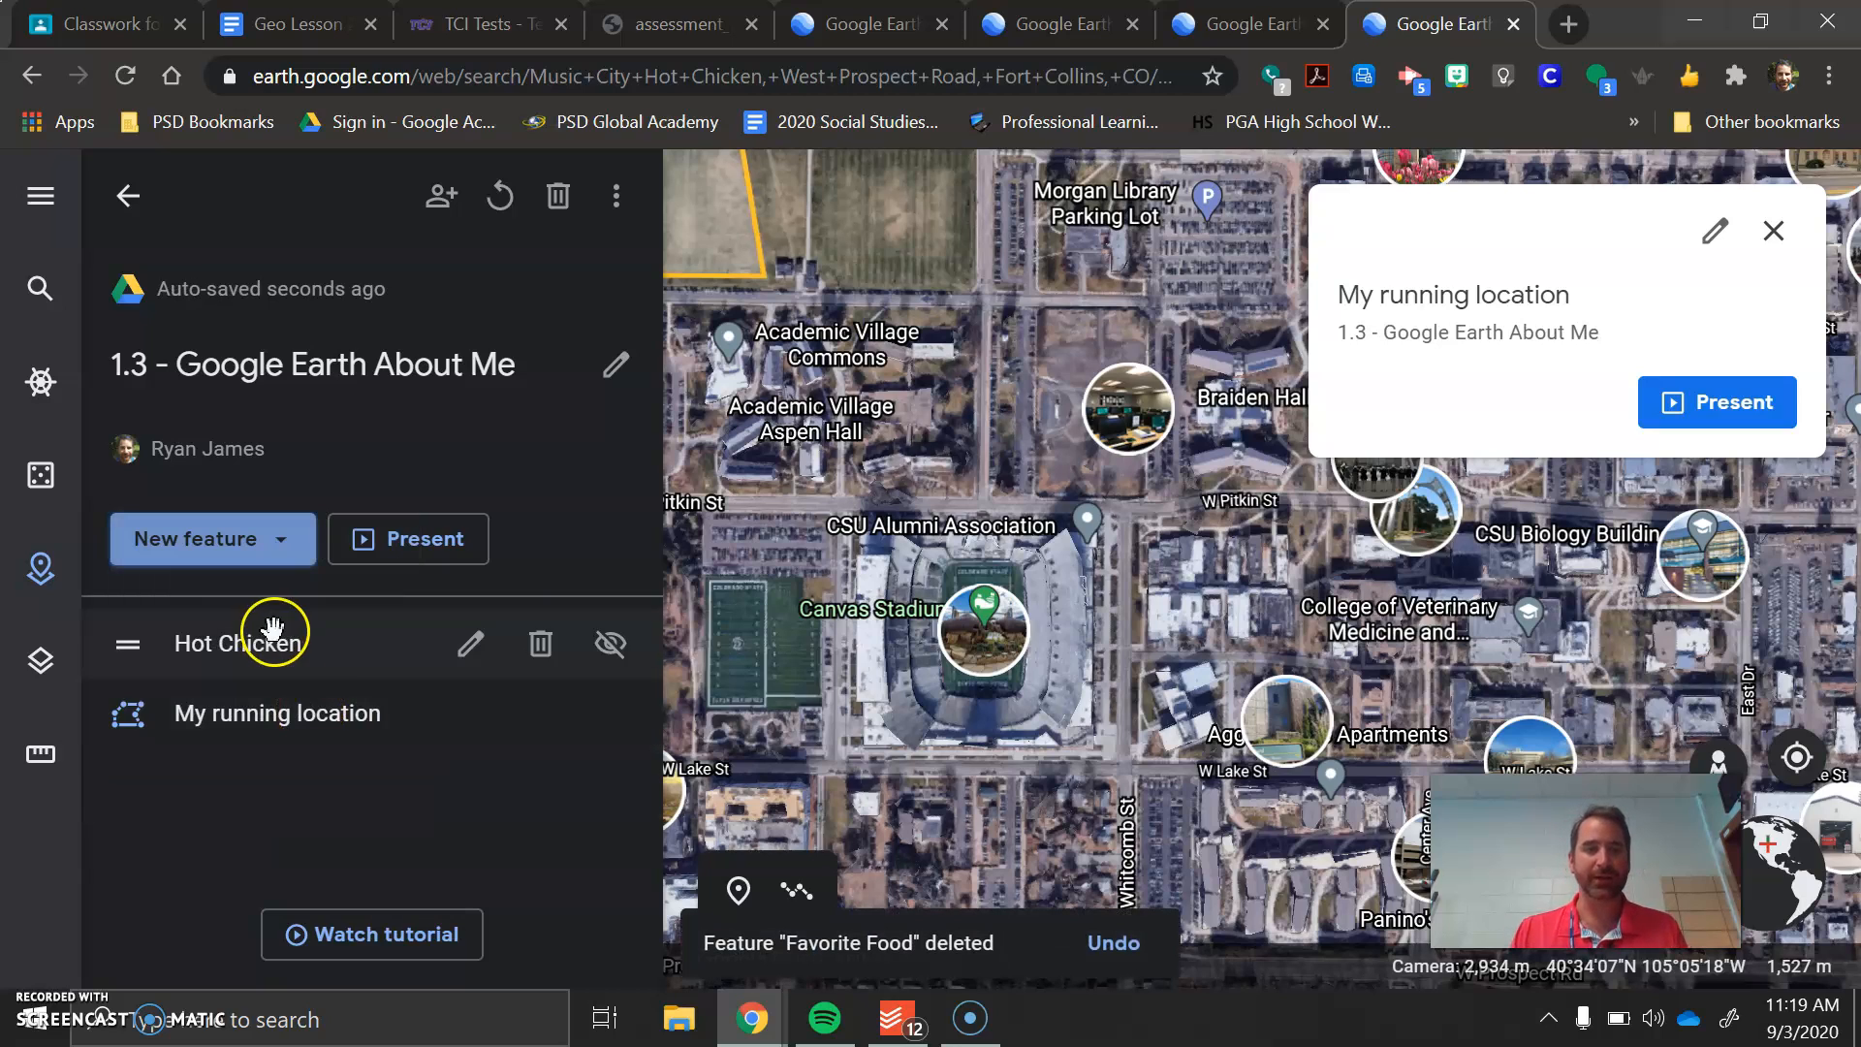